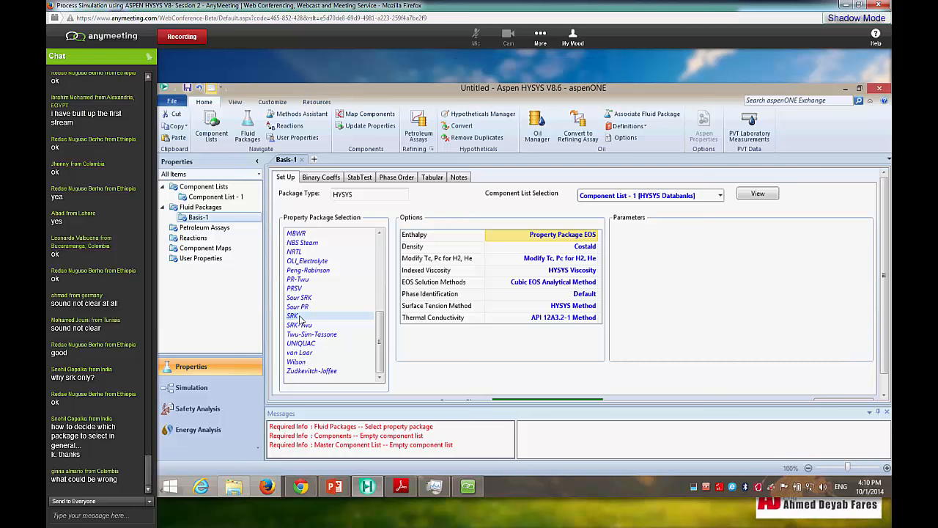
mouse_move(816, 523)
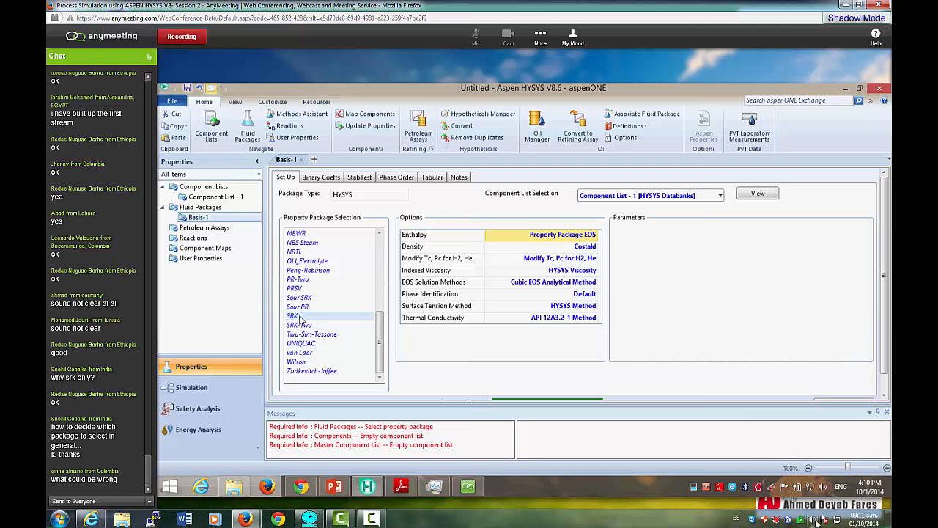
click(372, 520)
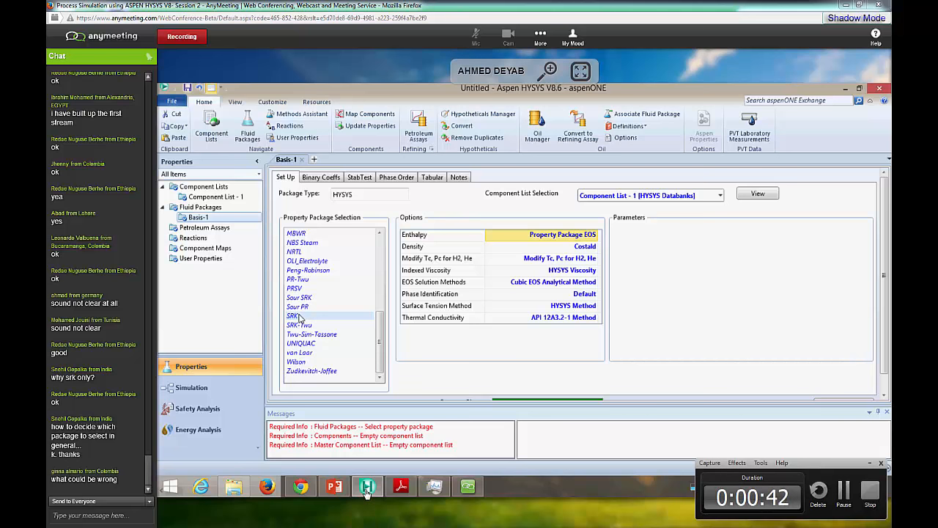
key(super)
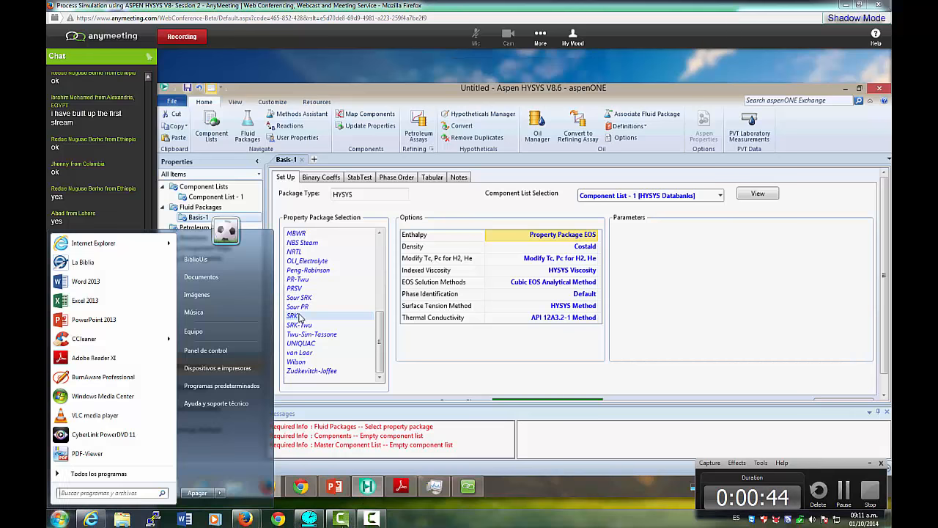
click(341, 520)
click(342, 520)
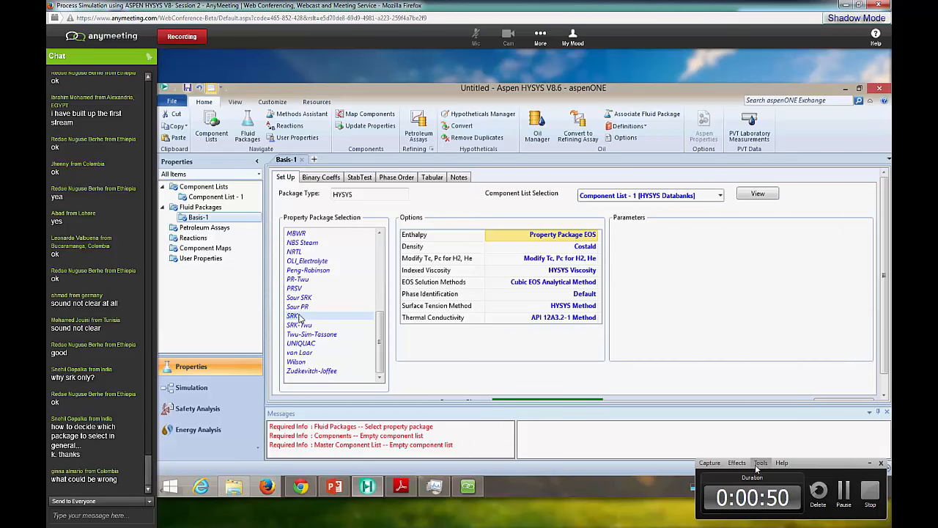
click(871, 464)
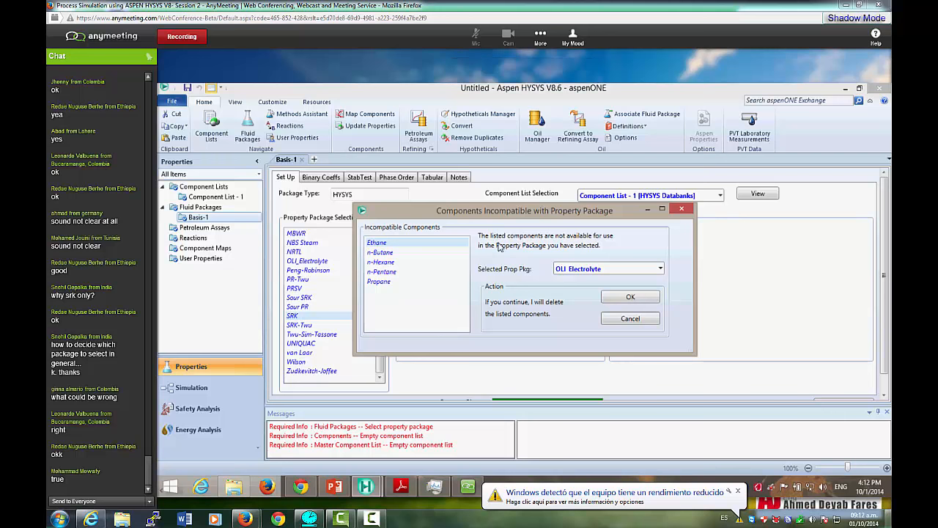
- Open the Windows performance notification and keep the current colour scheme
click(741, 523)
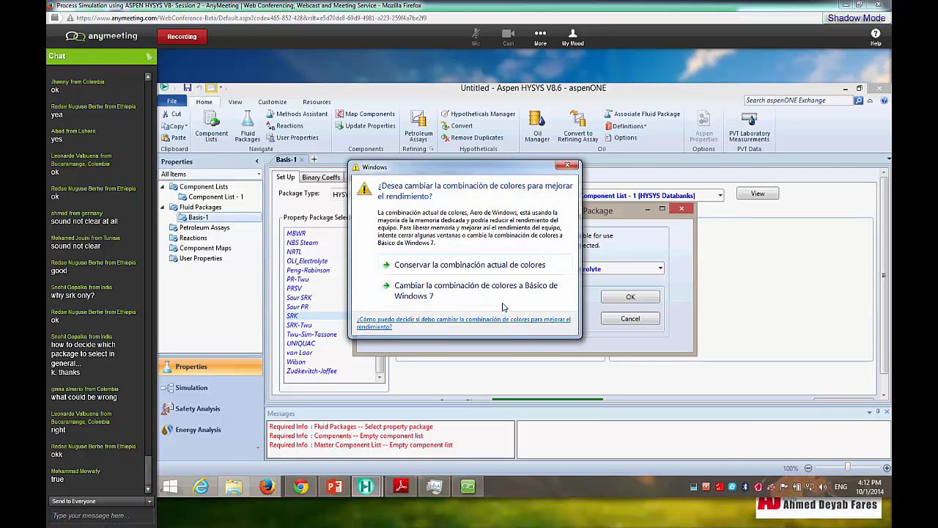
click(504, 265)
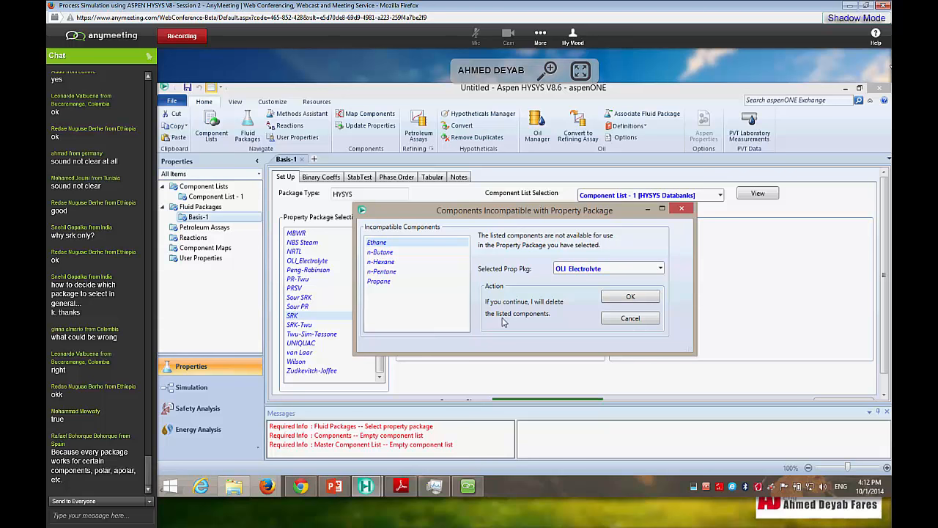
- Cancel the deletion of components incompatible with the OLI_Electrolyte package and switch to the simulation environment
click(628, 319)
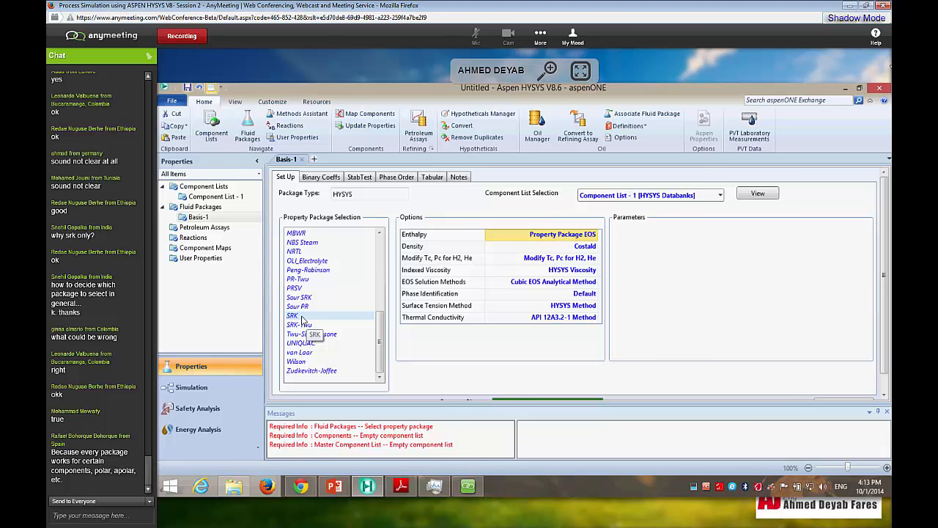
click(221, 390)
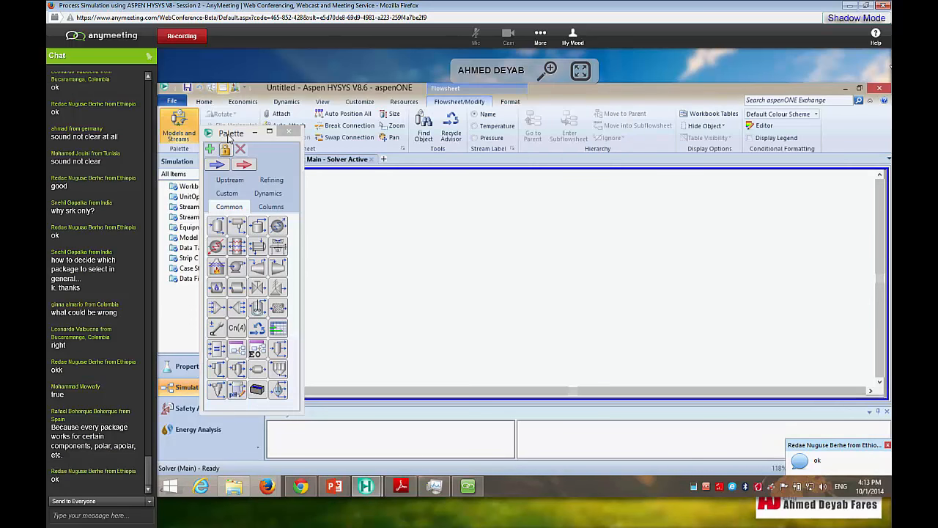
- Move the palette clear of the working area and place a material stream on the empty flowsheet
drag(230, 132, 744, 150)
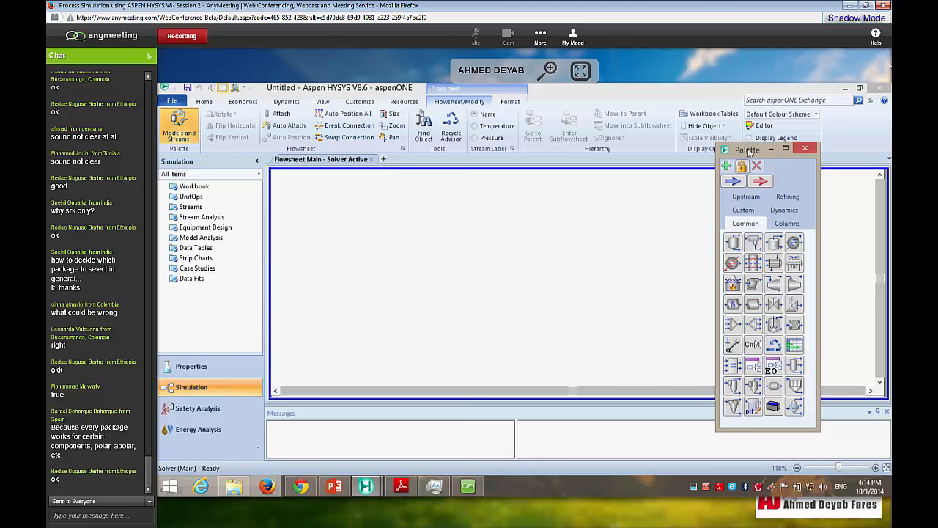
mouse_move(747, 154)
mouse_down()
mouse_move(722, 153)
mouse_move(732, 154)
mouse_up()
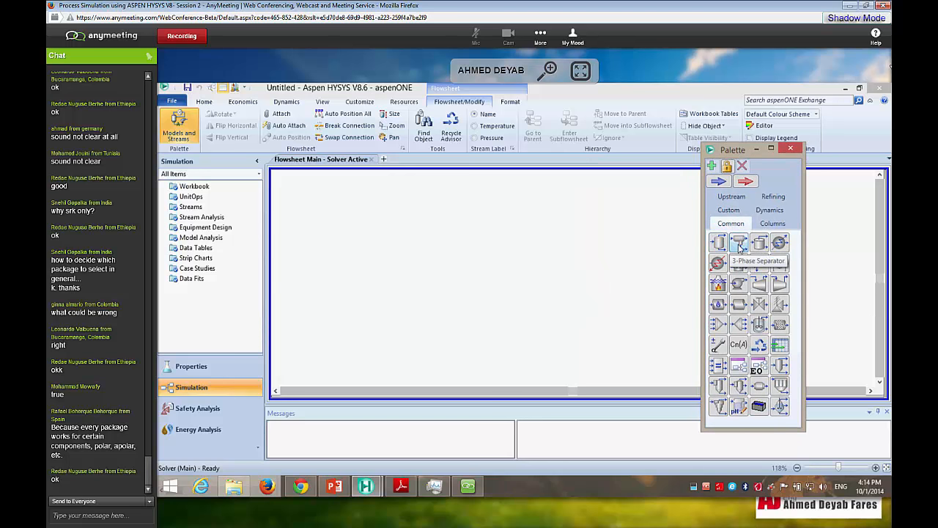
click(779, 285)
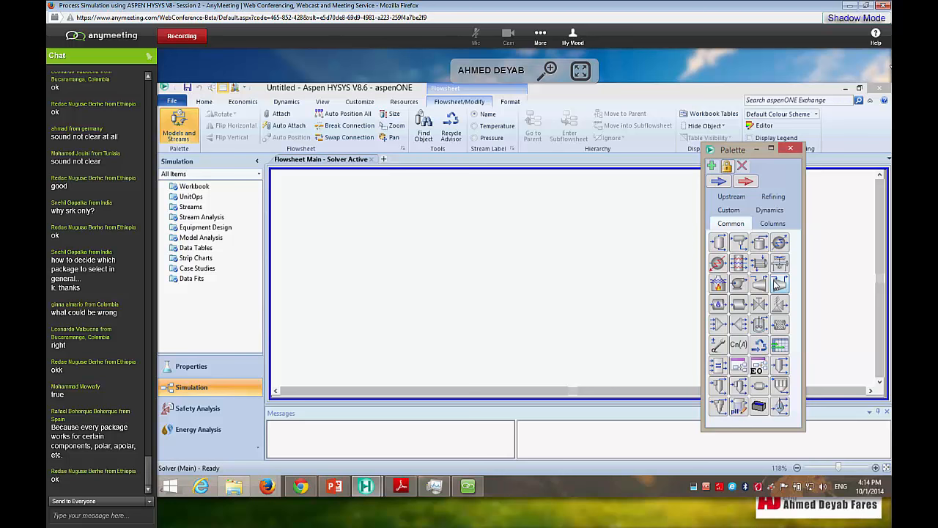
click(719, 183)
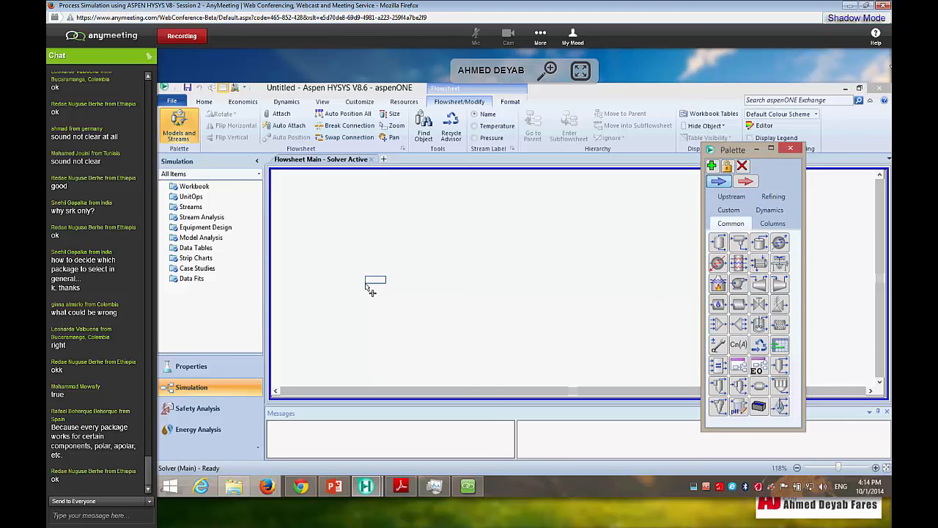
click(371, 289)
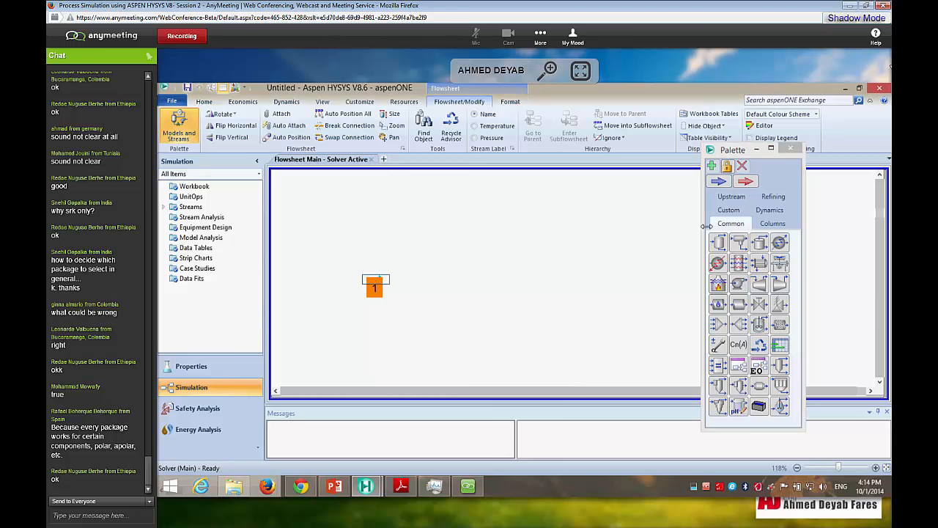
click(390, 247)
- Open the properties of material stream 1, move its window clear, and show its composition page
mouse_move(375, 285)
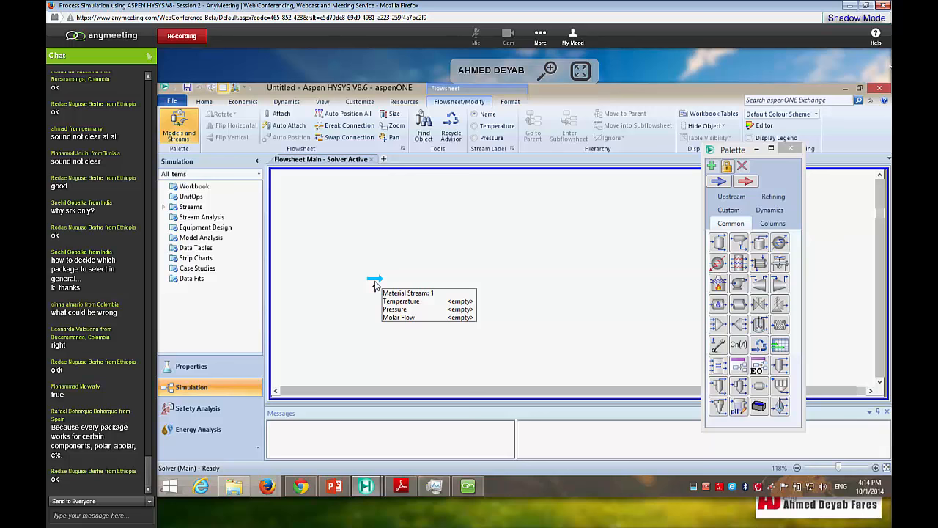
double_click(374, 286)
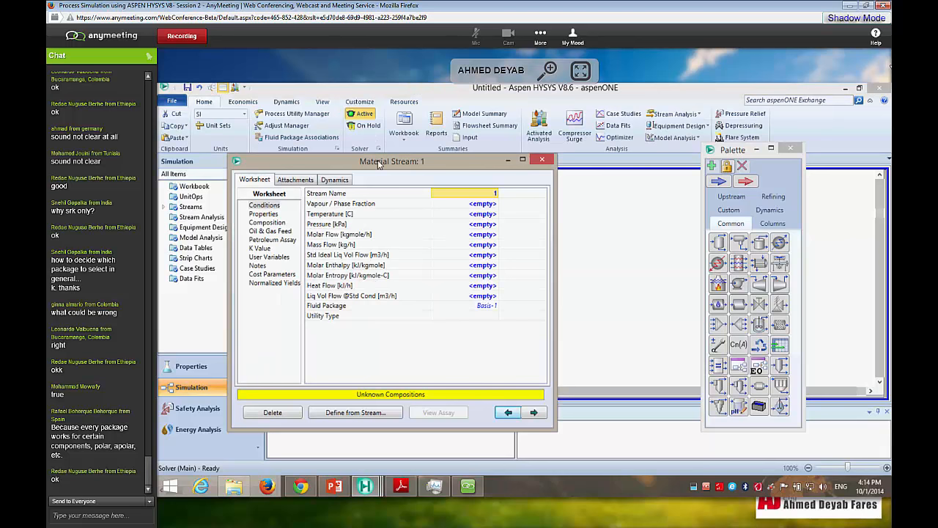
drag(379, 163, 433, 122)
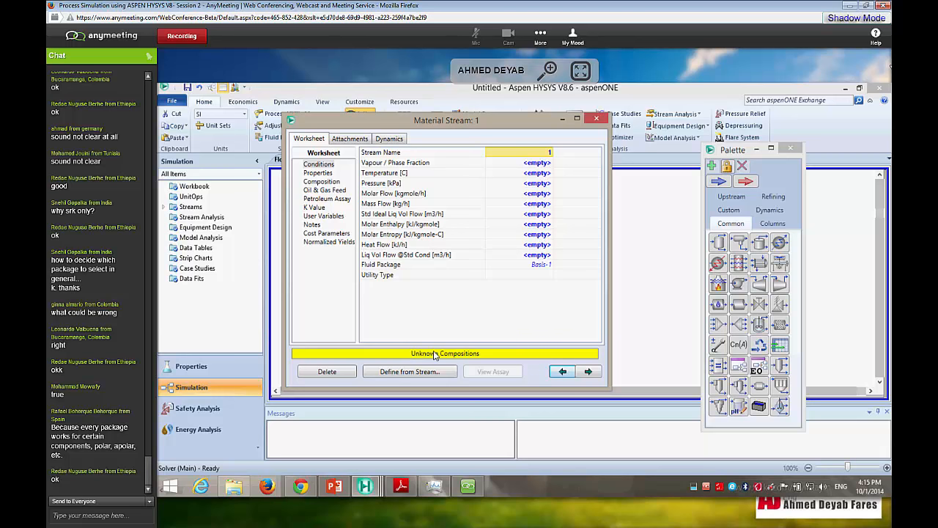
click(322, 182)
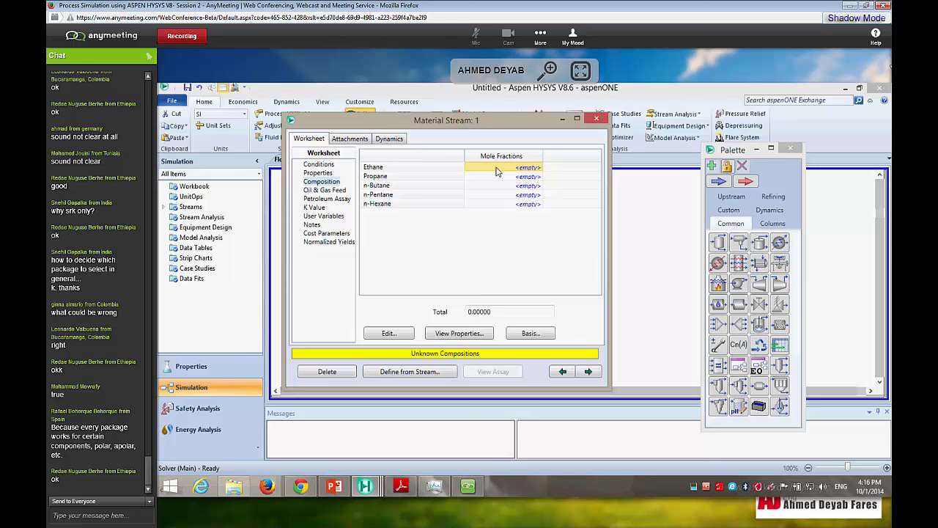
- Switch to WorkBook.pdf in Adobe Reader, read the feed stream's mole percentages, and return to Aspen HYSYS
click(411, 492)
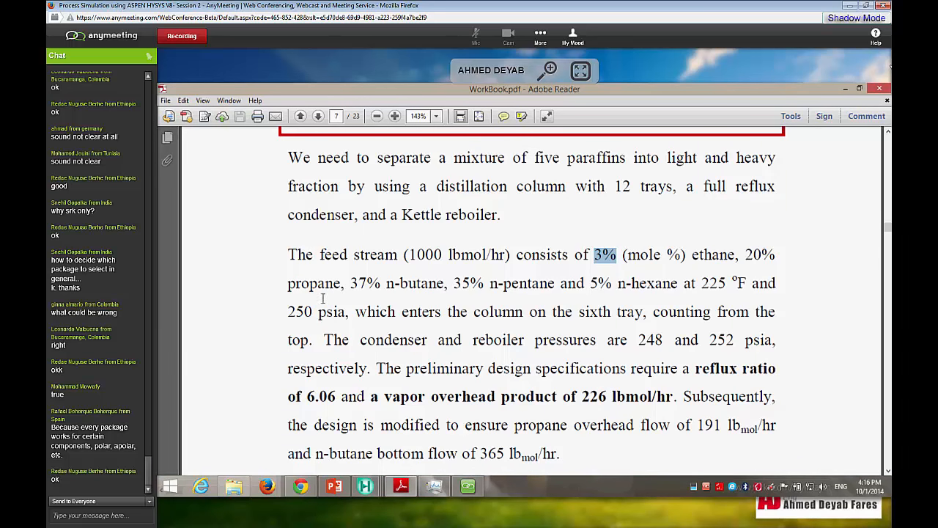
drag(346, 290, 502, 291)
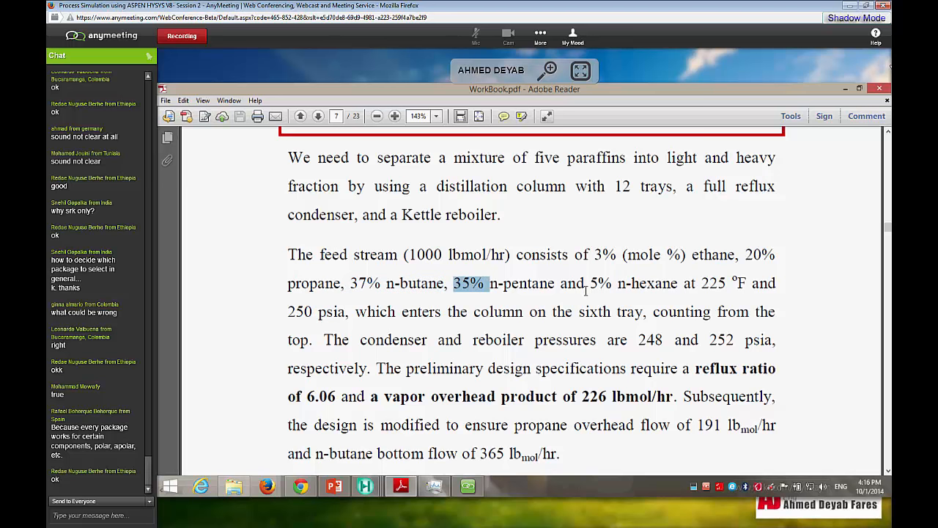
drag(590, 287, 613, 289)
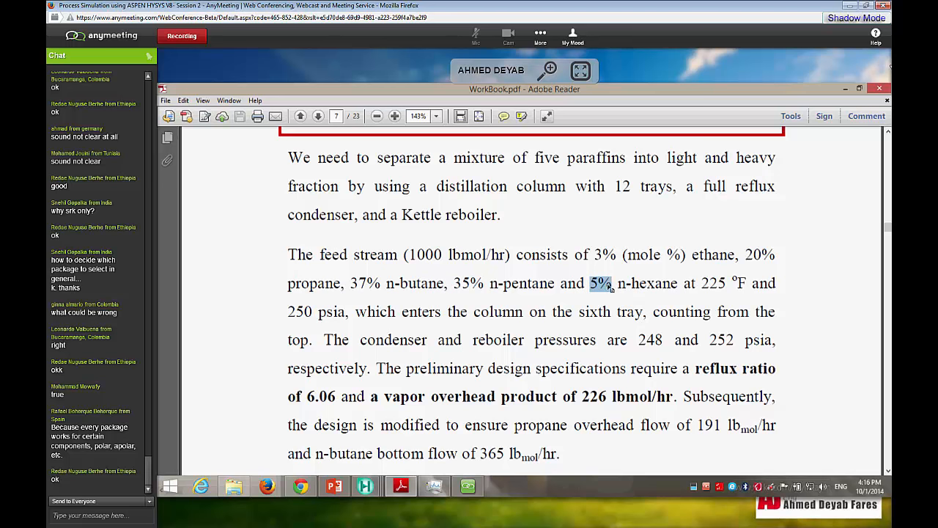
click(846, 88)
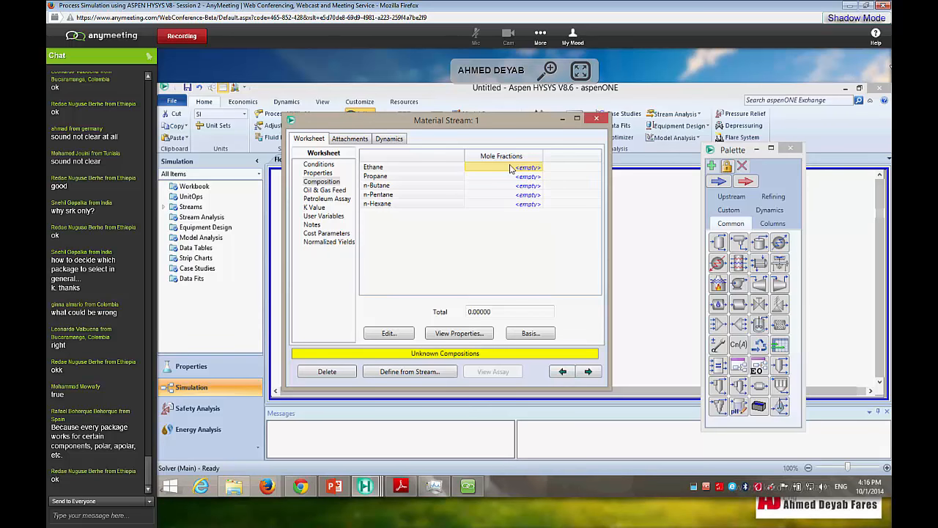
- Enter mole fractions of 0.03 for ethane and 0.2 for propane in stream 1, checking the feed data in WorkBook.pdf
text(.0)
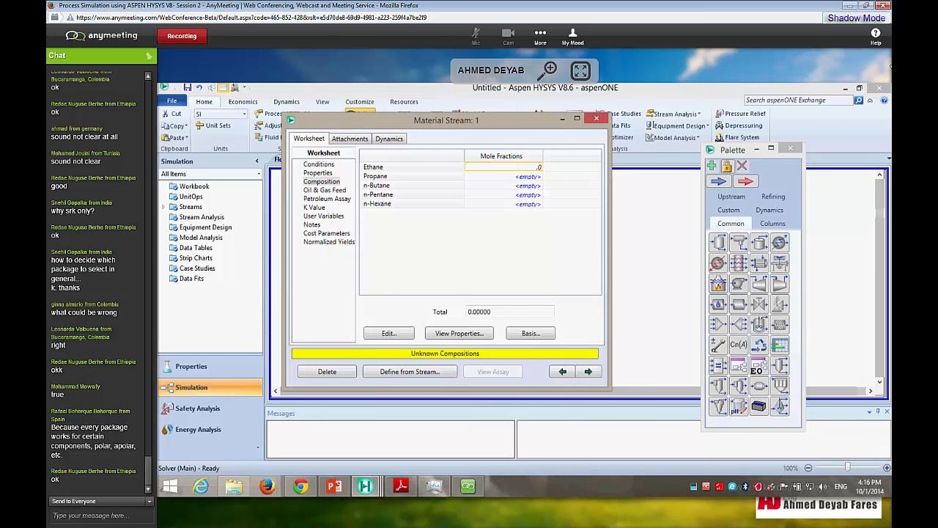
text(3)
key(Return)
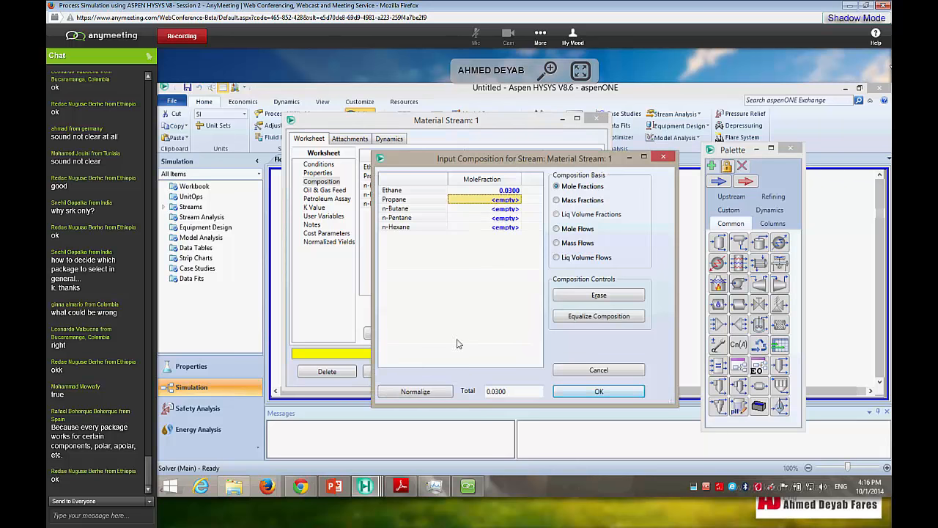
click(401, 486)
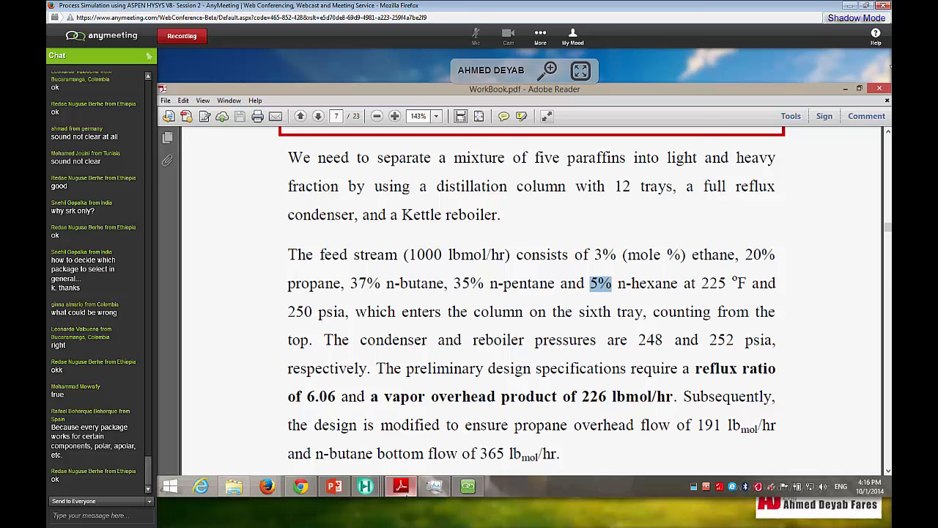
click(405, 490)
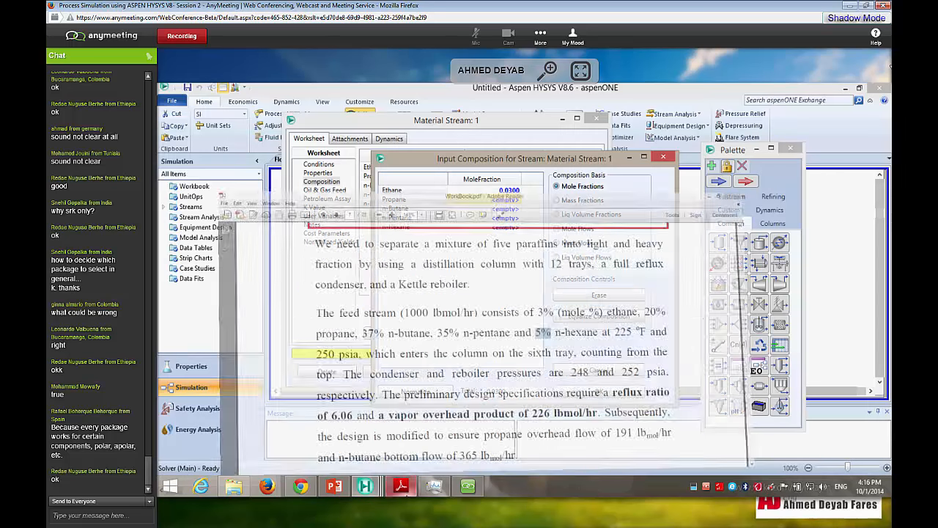
click(493, 202)
text(.2)
key(Return)
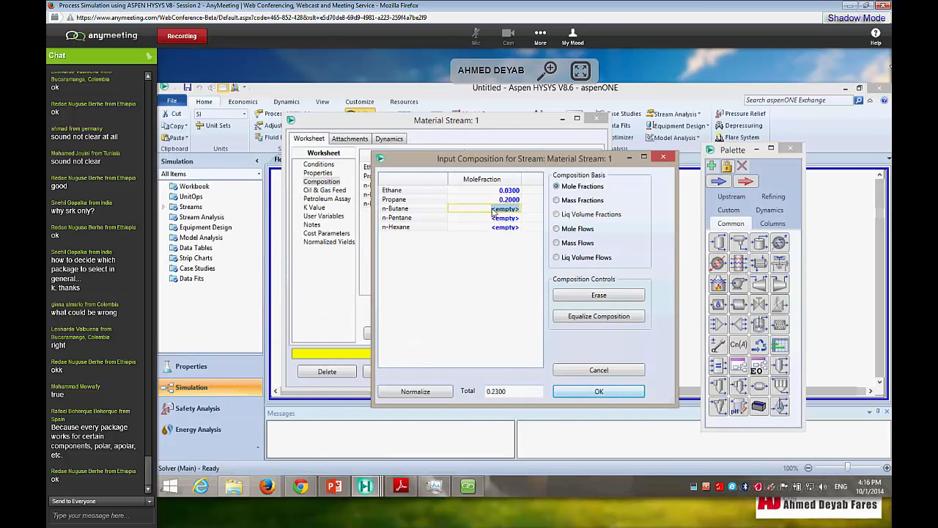
- Set stream 1's mole fractions to 0.37 for n-butane and 0.35 for n-pentane
text(.3)
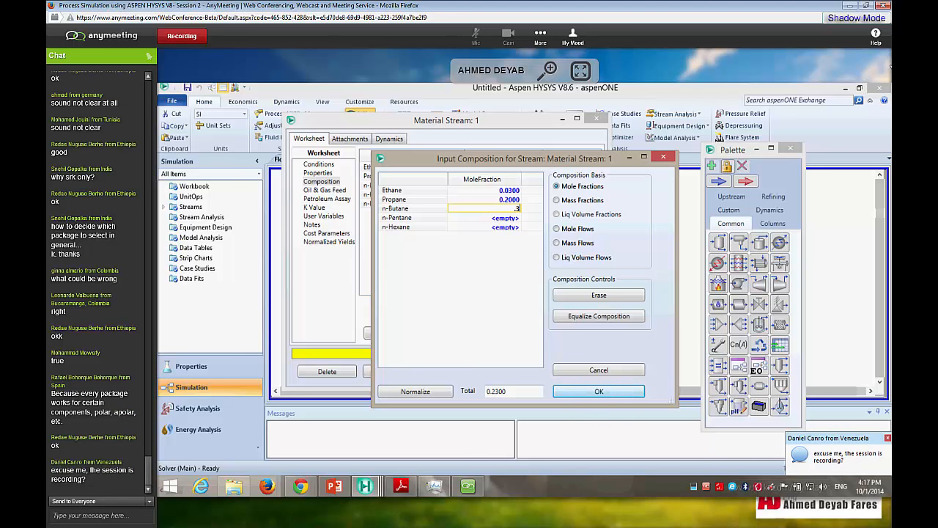
text(7)
key(Return)
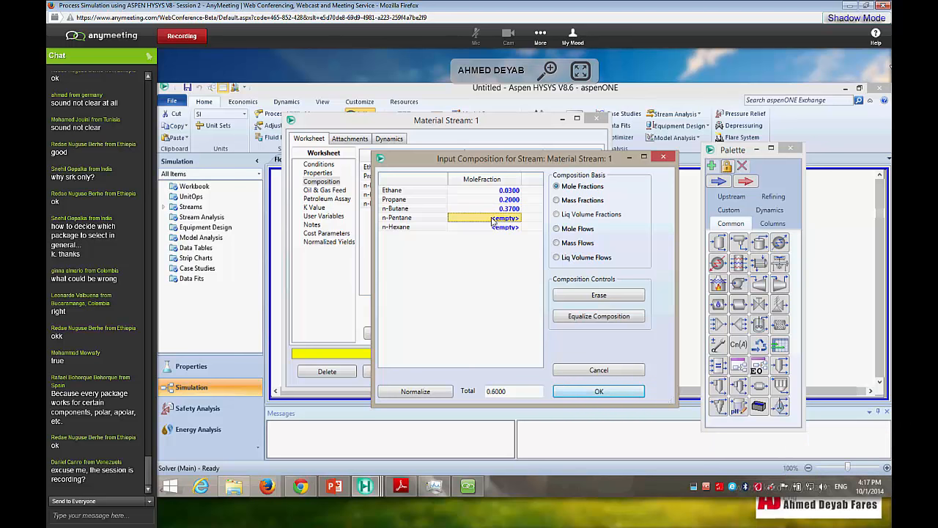
click(492, 219)
text(.)
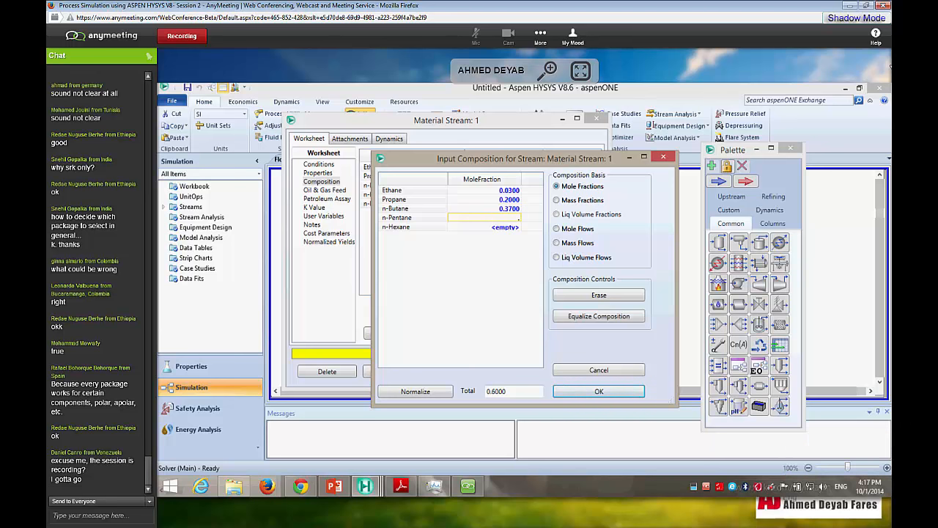
text(35)
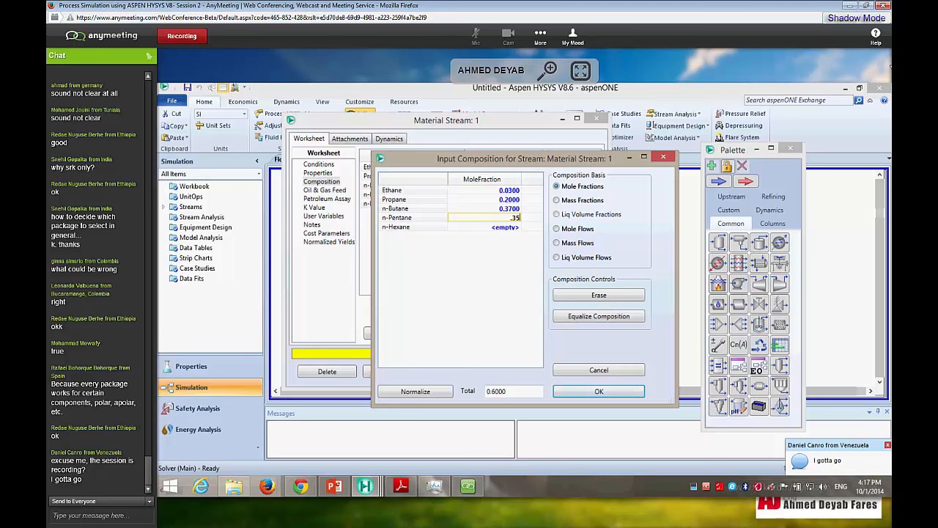
key(Return)
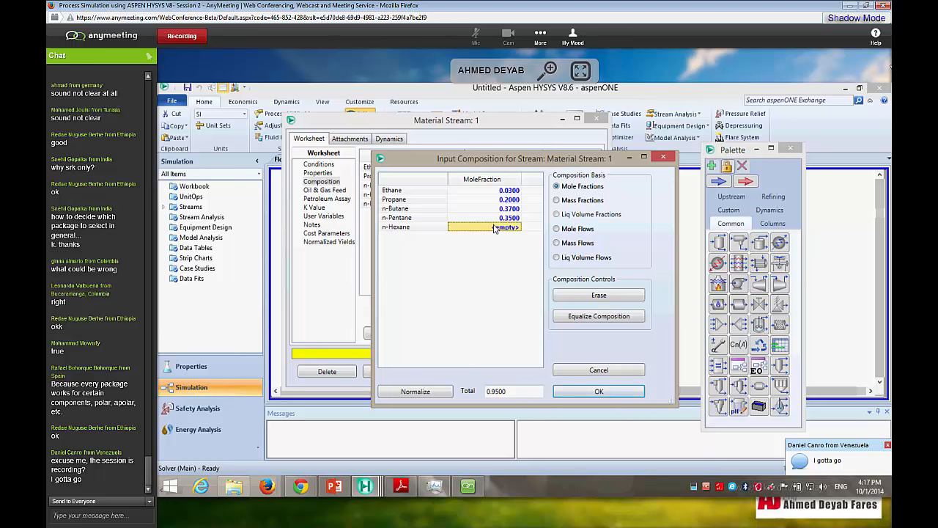
- Set stream 1's n-hexane mole fraction to 0.05 and accept the input composition
text(.0)
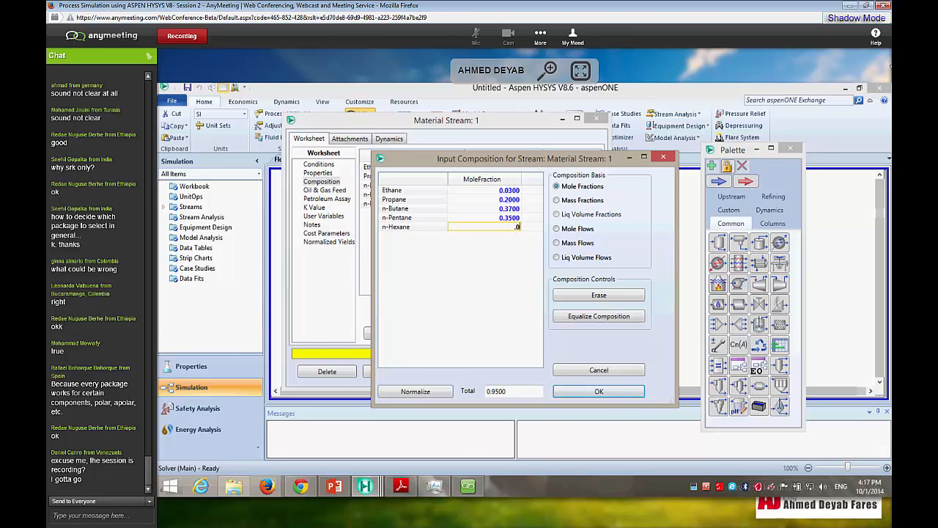
text(5)
key(Return)
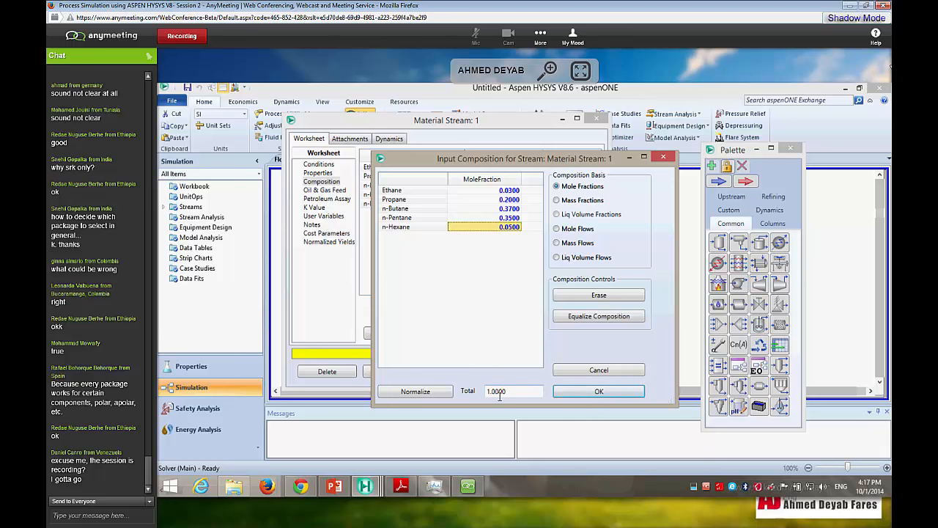
click(576, 396)
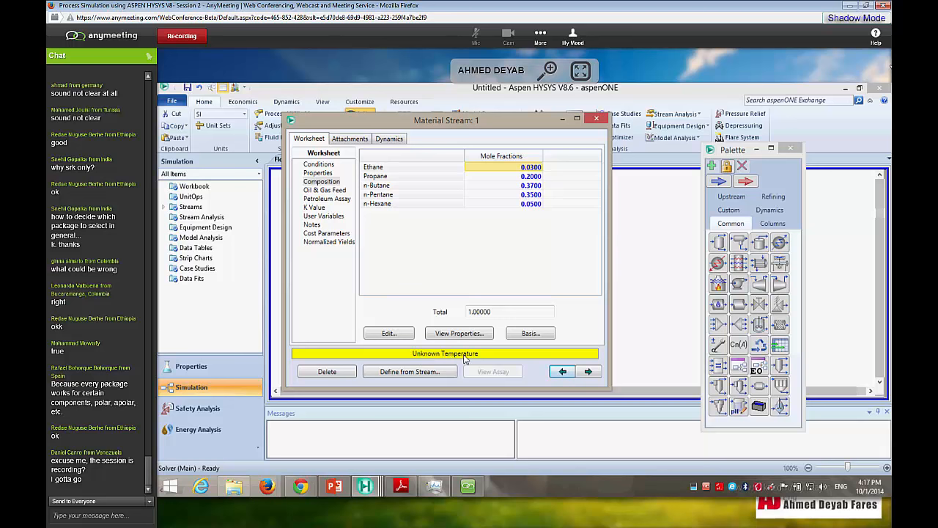
- Set stream 1's temperature to 225 °F in its conditions
click(321, 165)
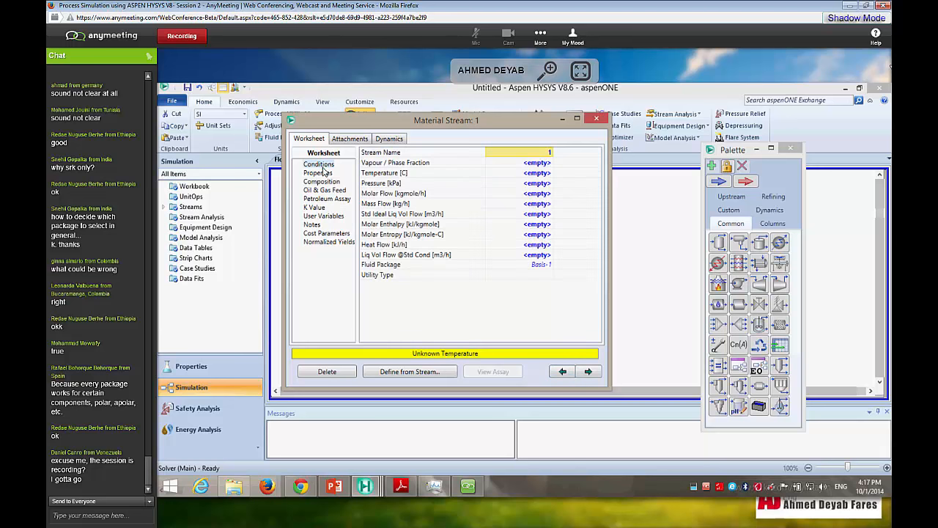
click(519, 175)
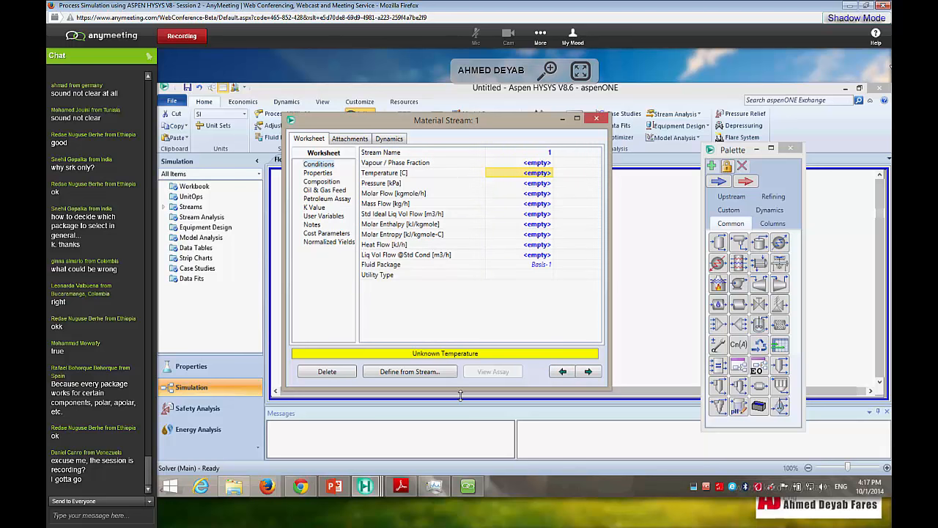
text(2)
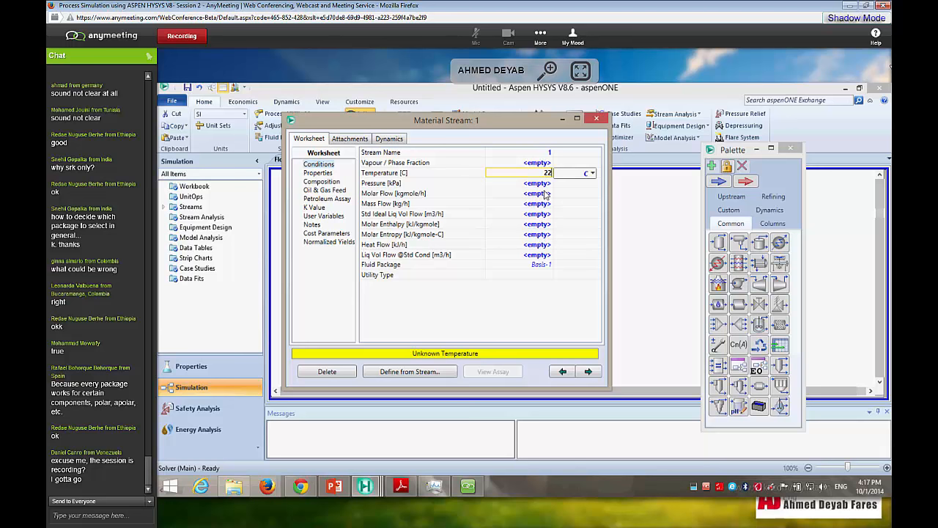
text(25)
click(592, 173)
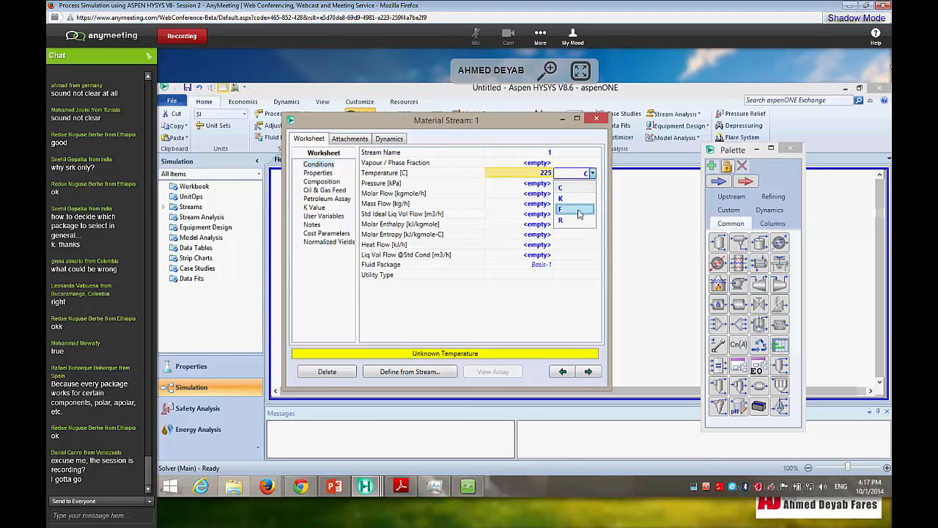
click(577, 210)
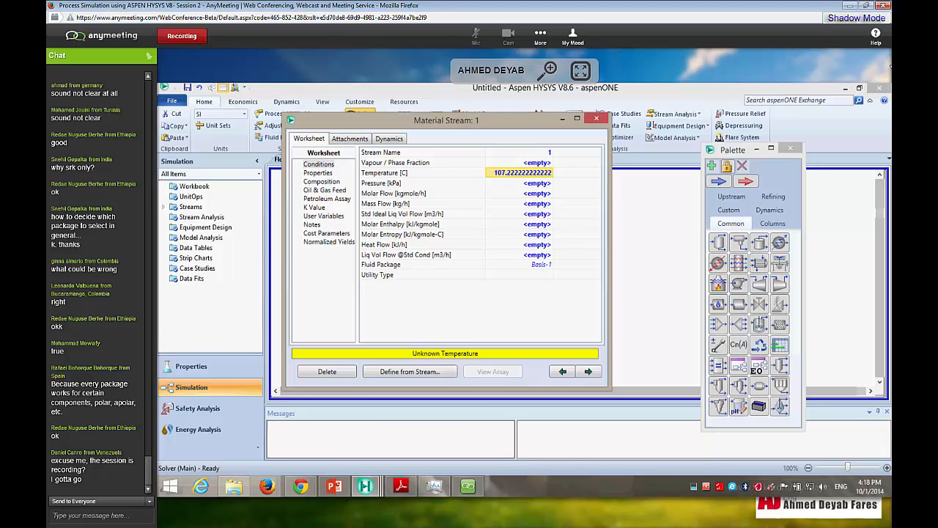
- Set stream 1's pressure to 250 psia
click(526, 184)
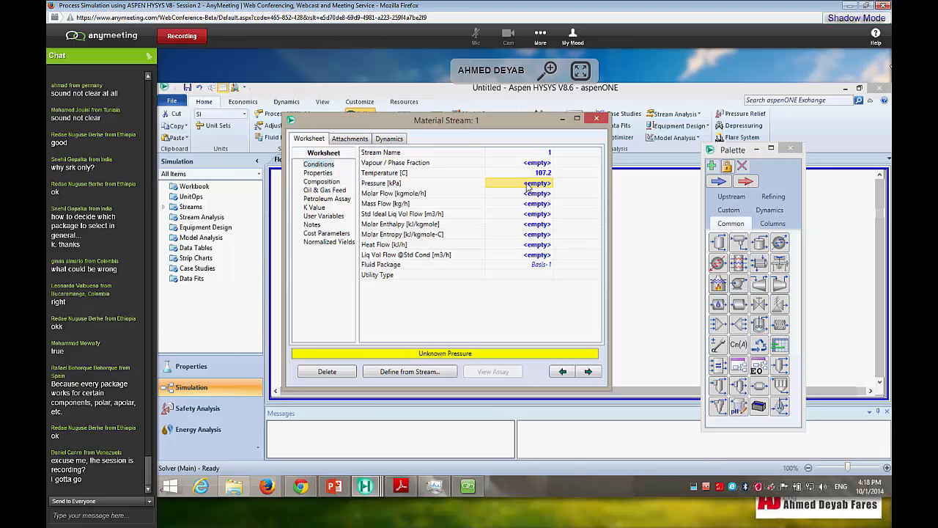
text(250)
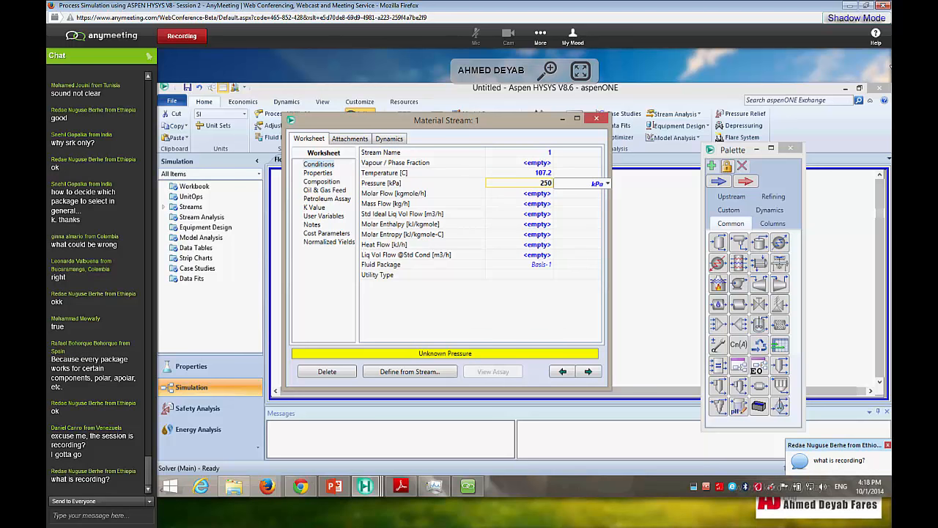
click(598, 183)
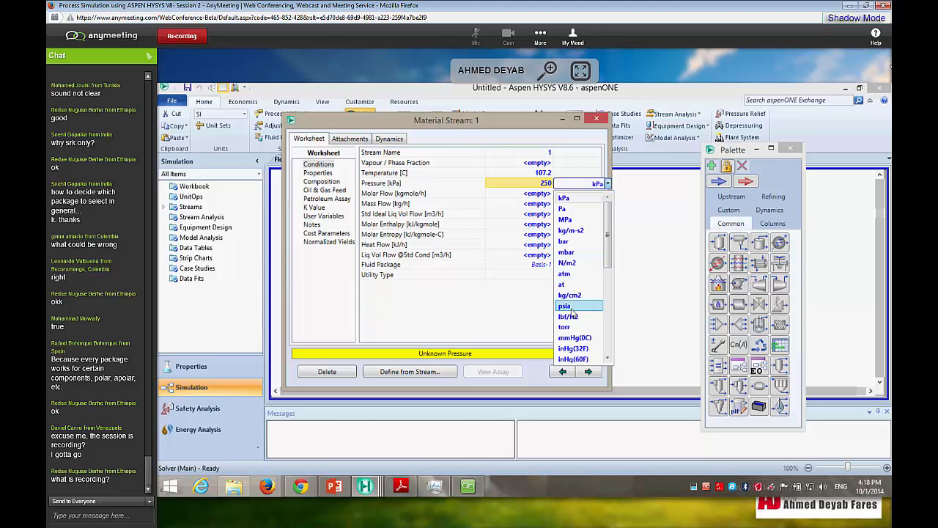
click(571, 308)
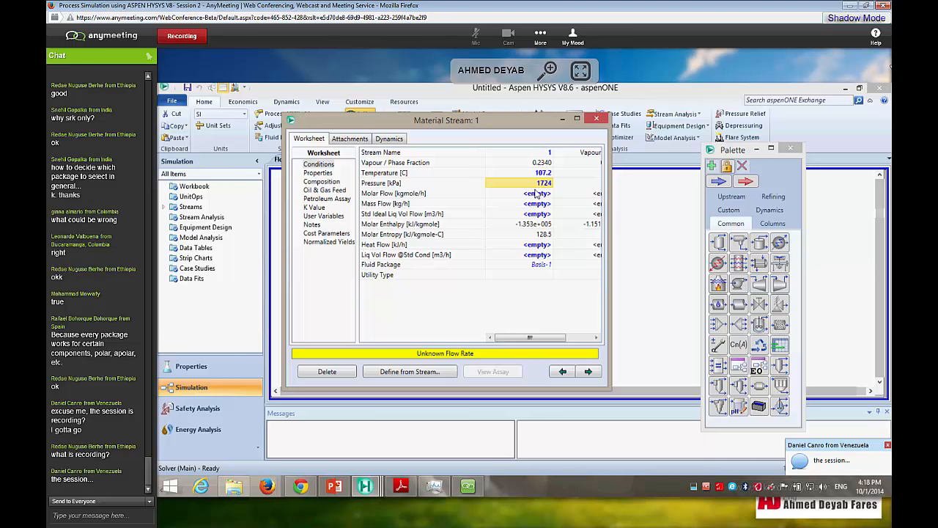
mouse_move(526, 184)
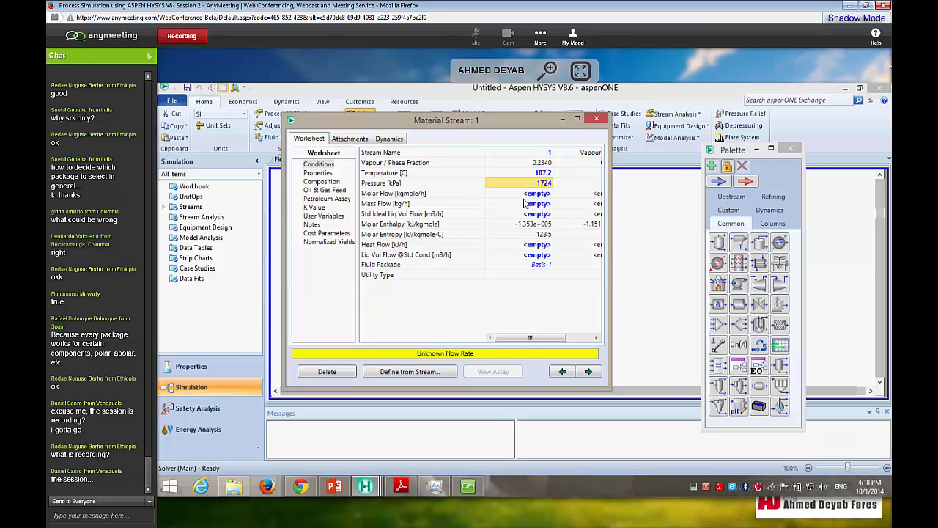
- Look up the feed flow in WorkBook.pdf, set stream 1's molar flow to 1000 lbmole/hr, and close the stream's window
click(402, 496)
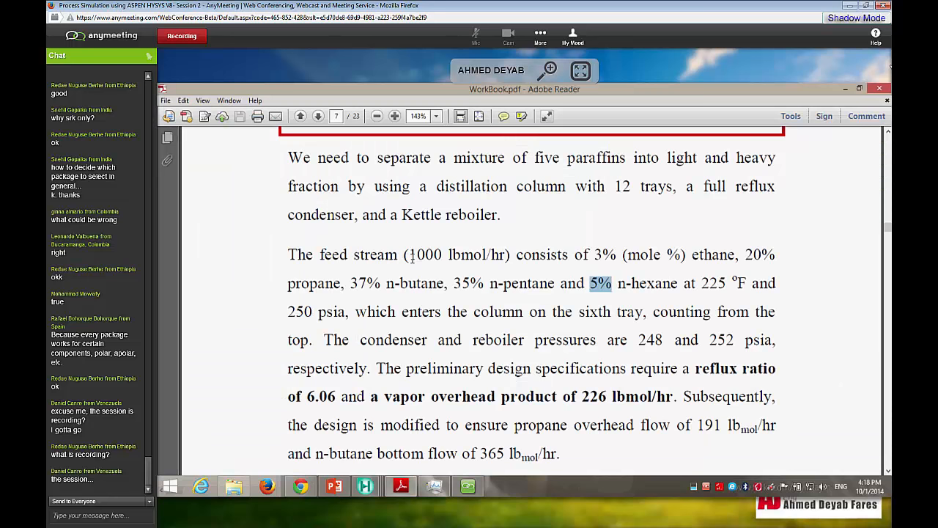
drag(404, 254, 506, 254)
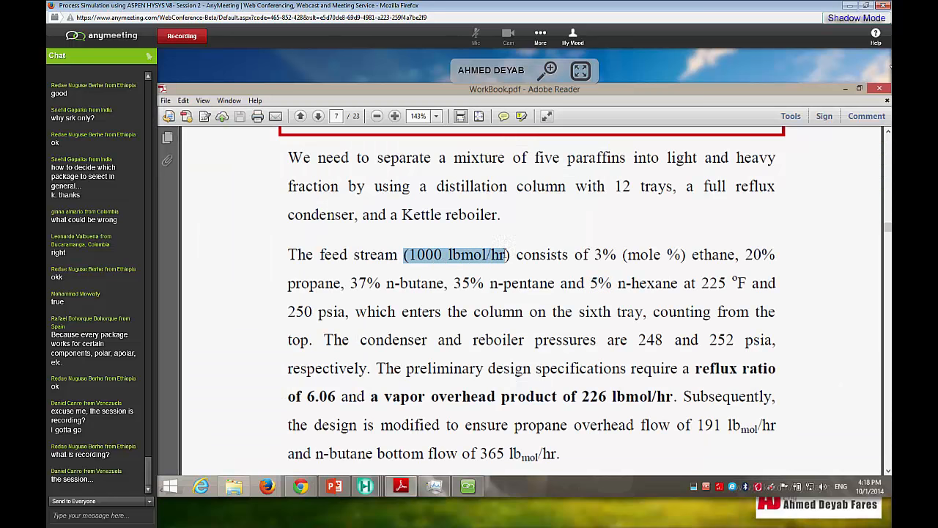
click(846, 89)
click(511, 194)
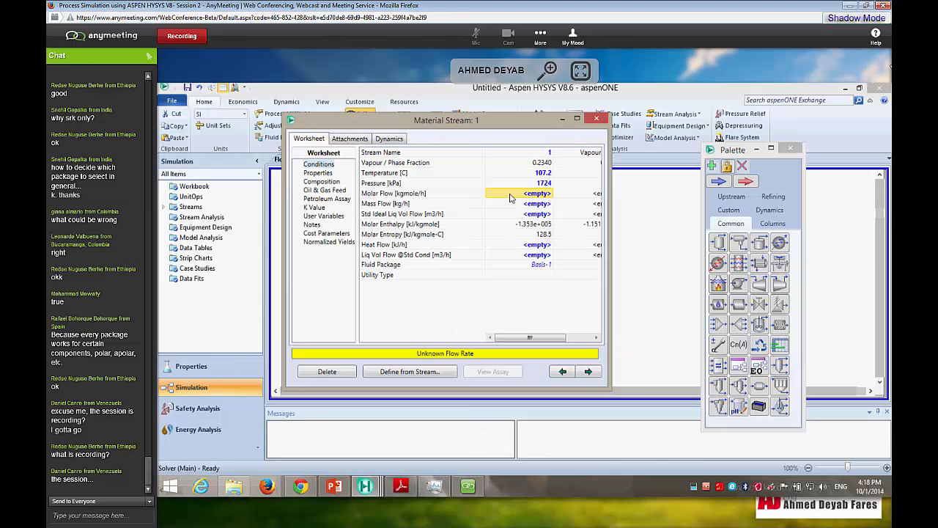
text(1000)
key(space)
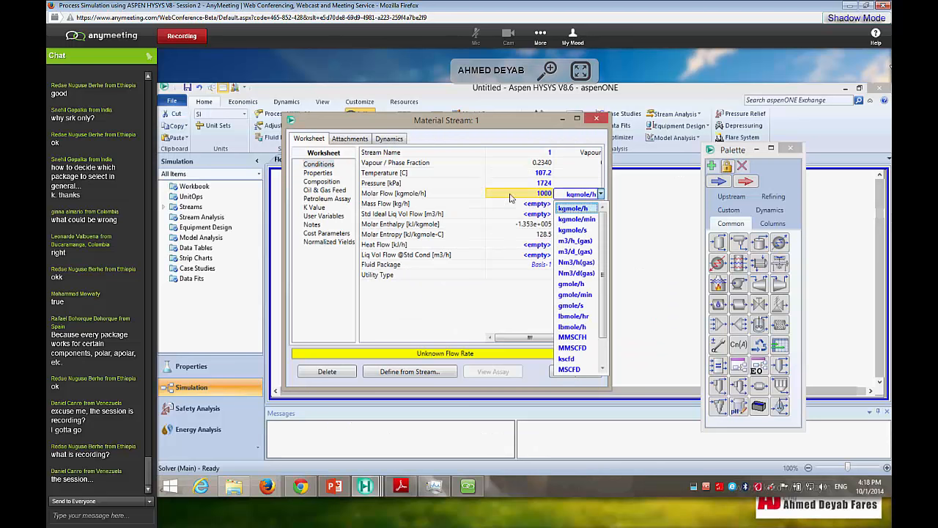
click(568, 316)
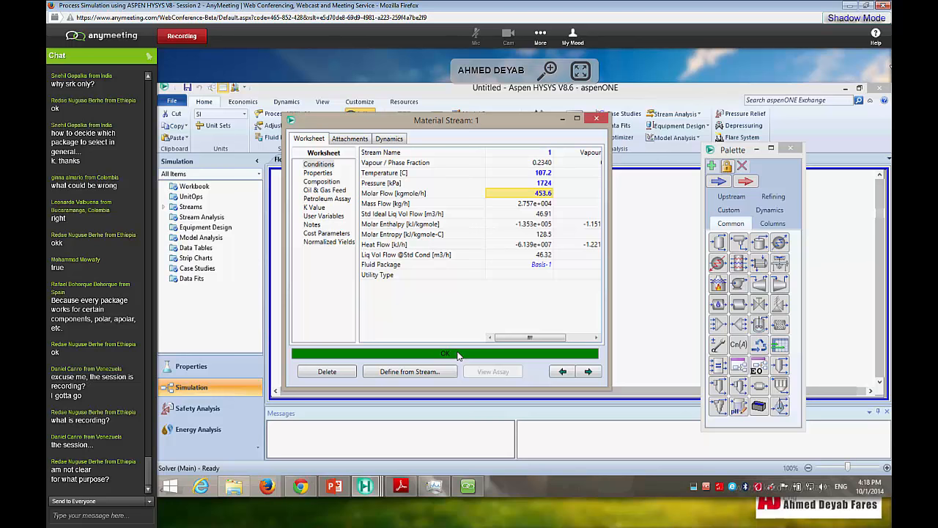
click(599, 119)
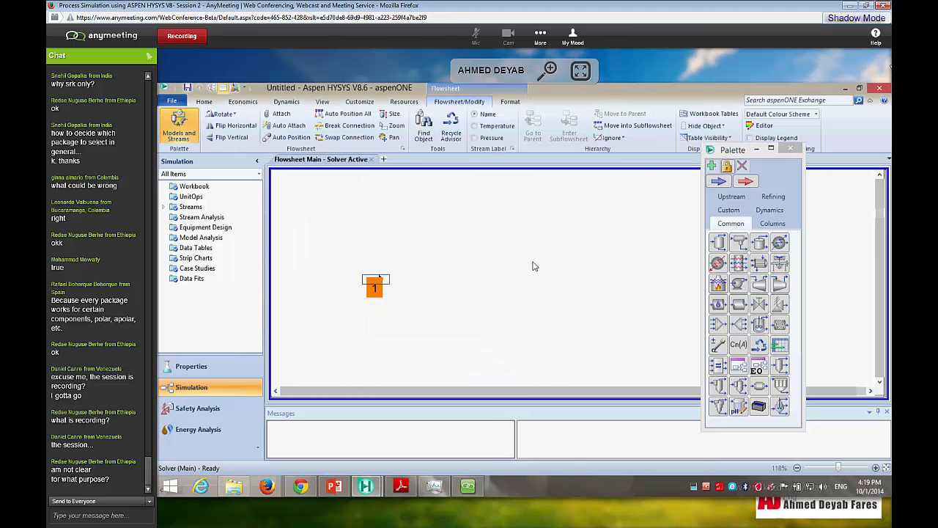
- Add a Distillation Column Sub-Flowsheet to the flowsheet beside stream 1 and open its input expert
click(446, 283)
mouse_move(376, 288)
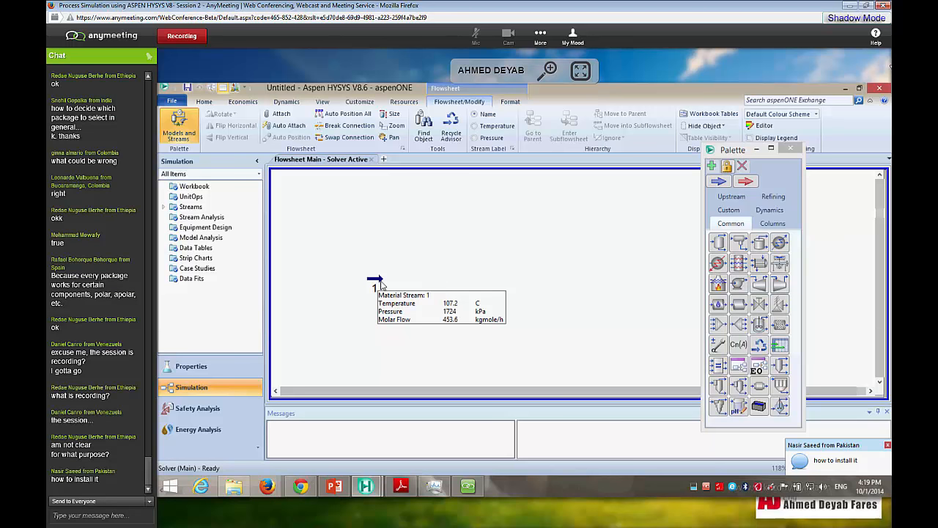
click(773, 223)
drag(722, 150, 720, 138)
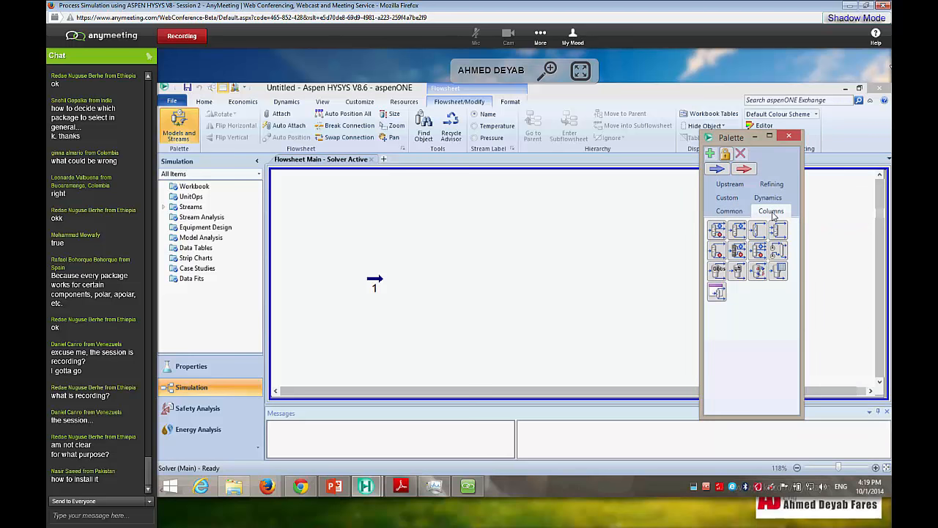
click(736, 211)
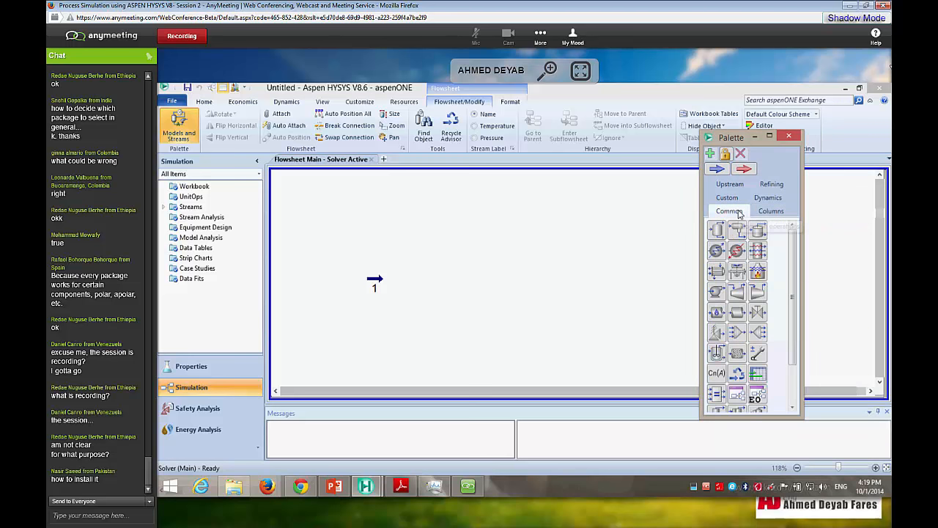
click(769, 212)
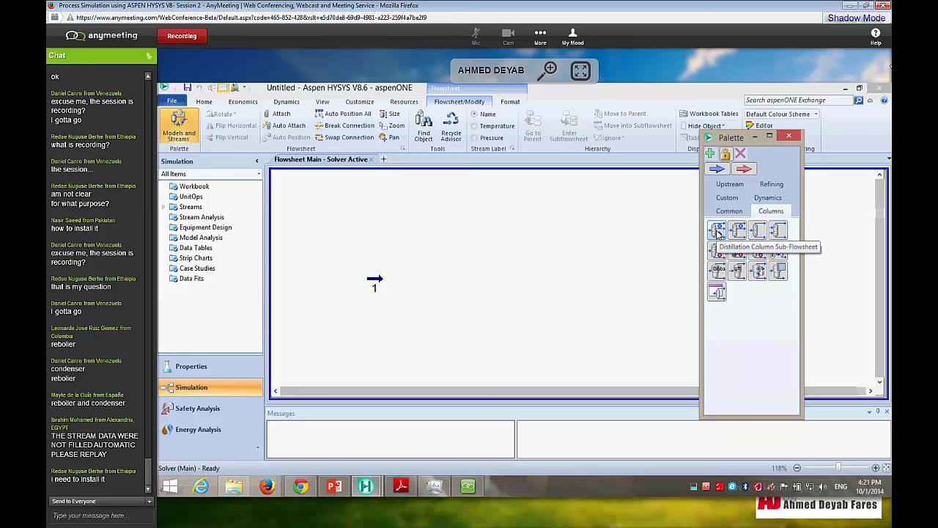
drag(717, 230, 474, 328)
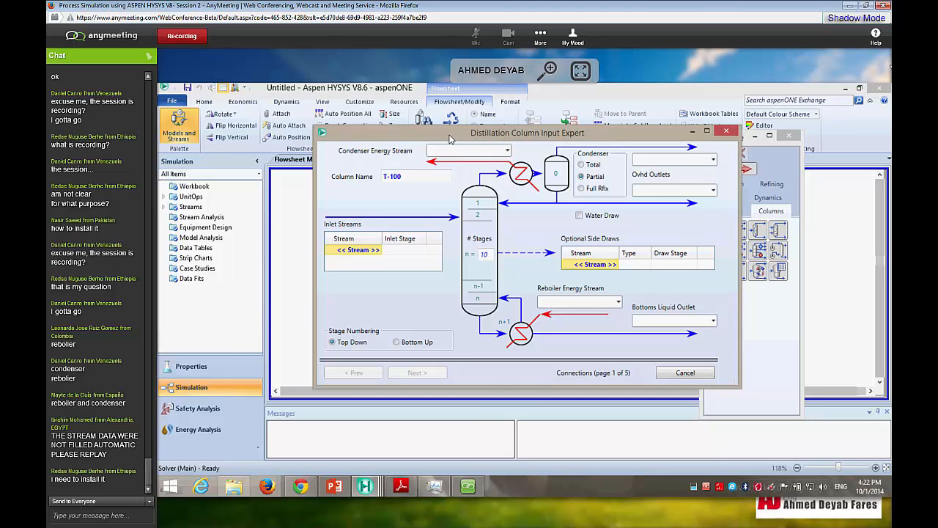
- Set column T-100's number of stages to 12
mouse_move(450, 138)
mouse_down()
mouse_move(443, 170)
mouse_move(442, 144)
mouse_up()
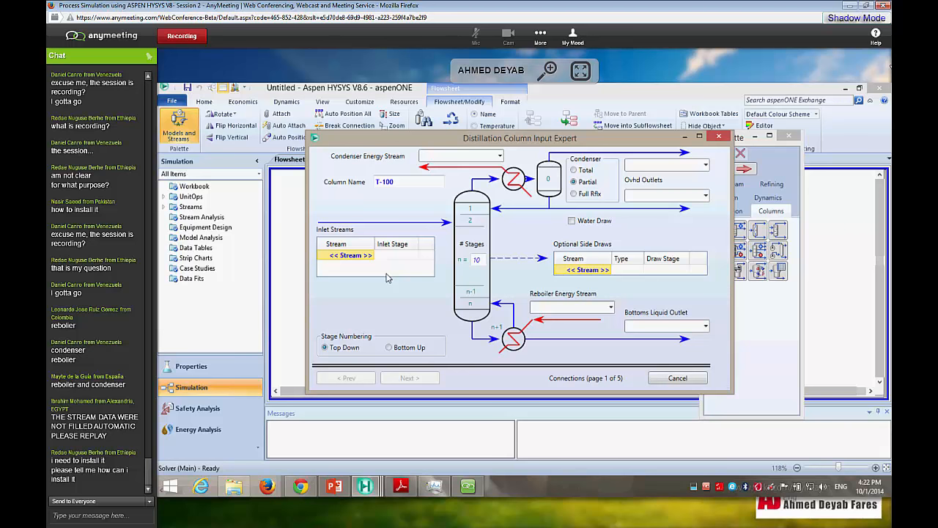
click(484, 262)
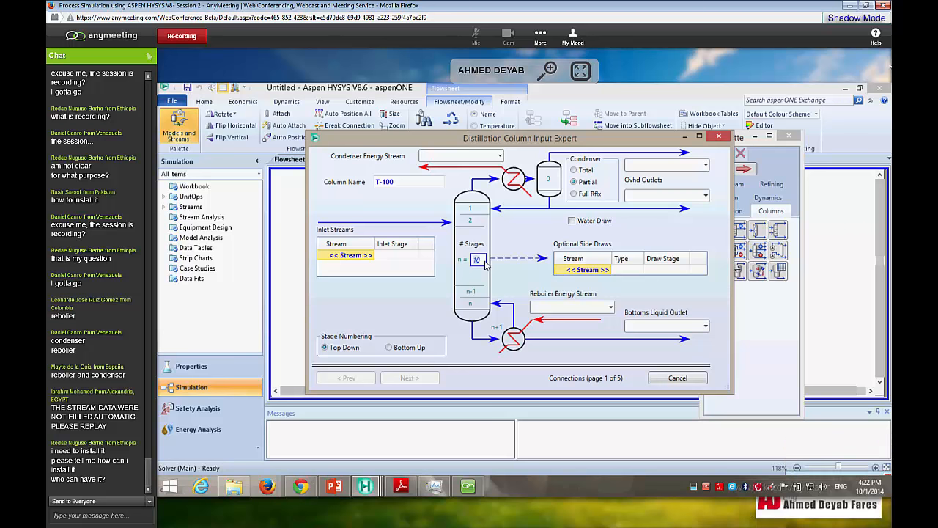
text(12)
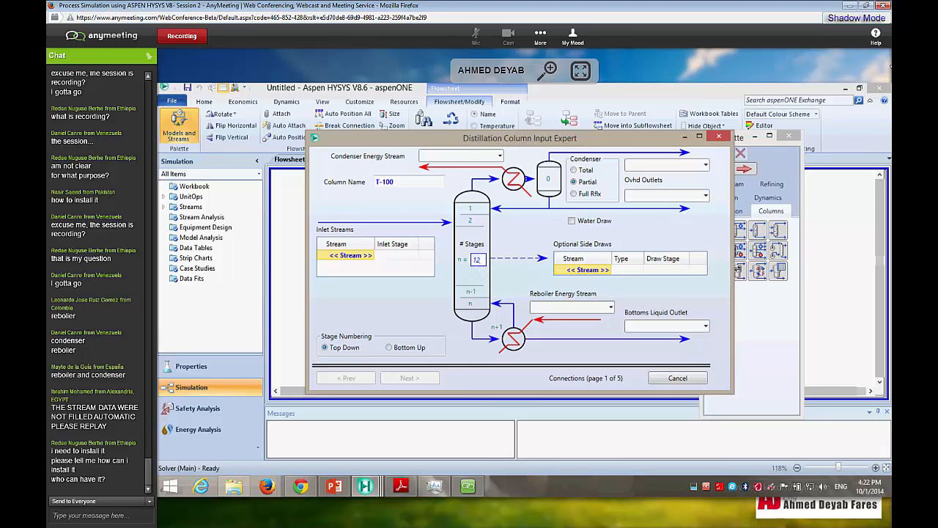
key(Return)
- Connect stream 1 as the column's inlet stream, keeping 6__Main Tower as its inlet stage
click(374, 257)
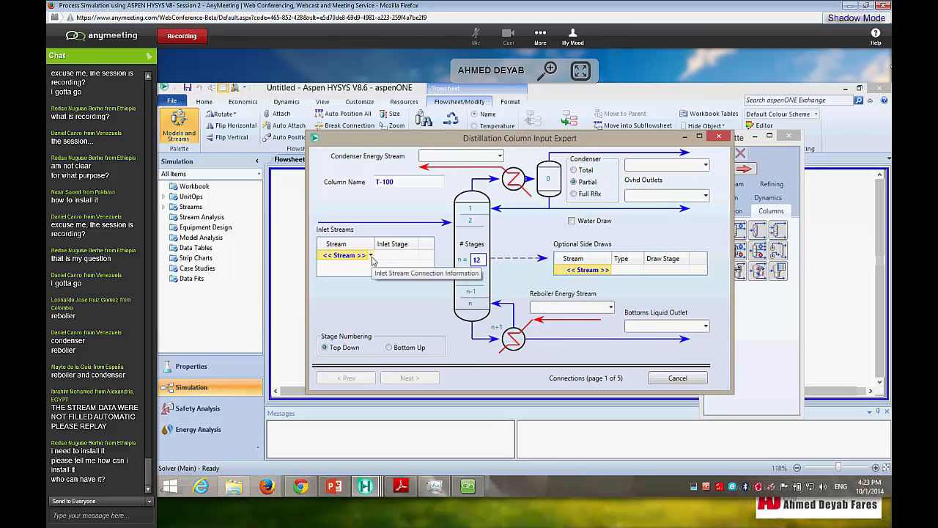
click(371, 256)
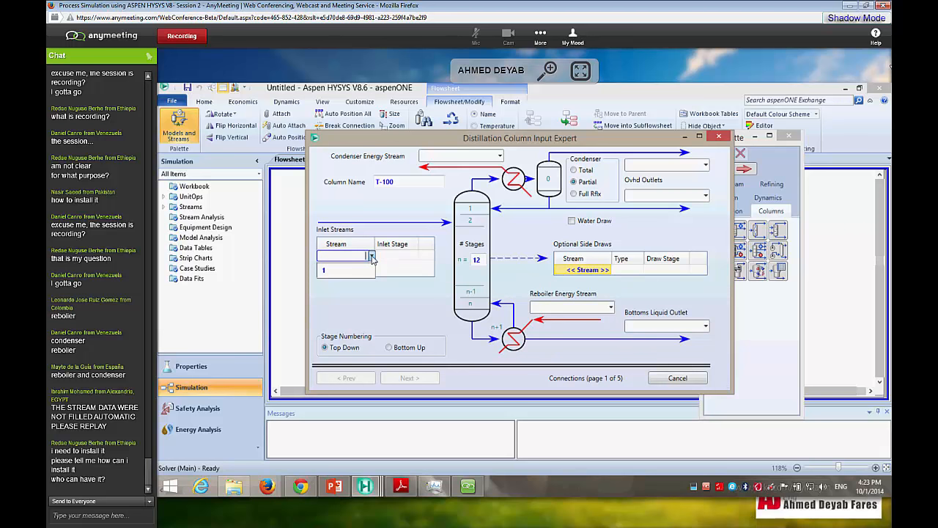
click(361, 270)
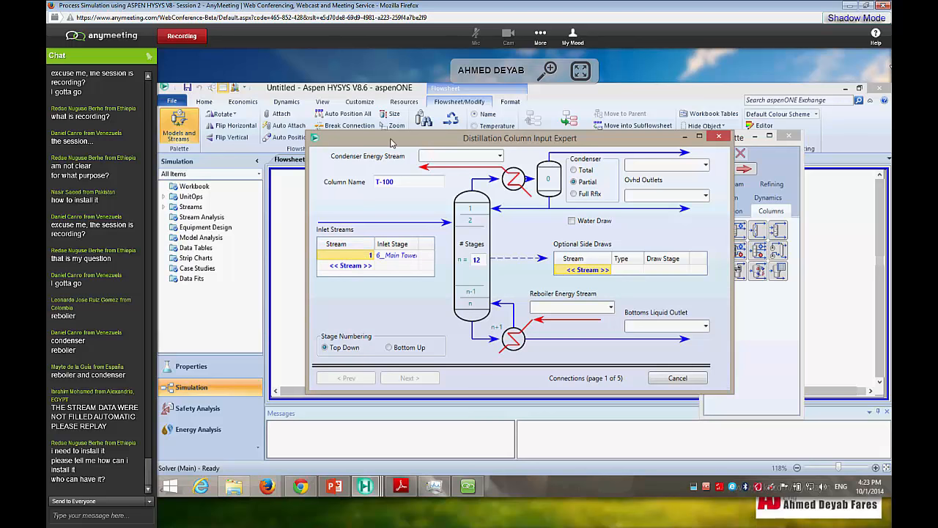
mouse_move(391, 142)
mouse_down()
mouse_move(419, 352)
mouse_move(561, 331)
mouse_move(556, 141)
mouse_move(275, 137)
mouse_up()
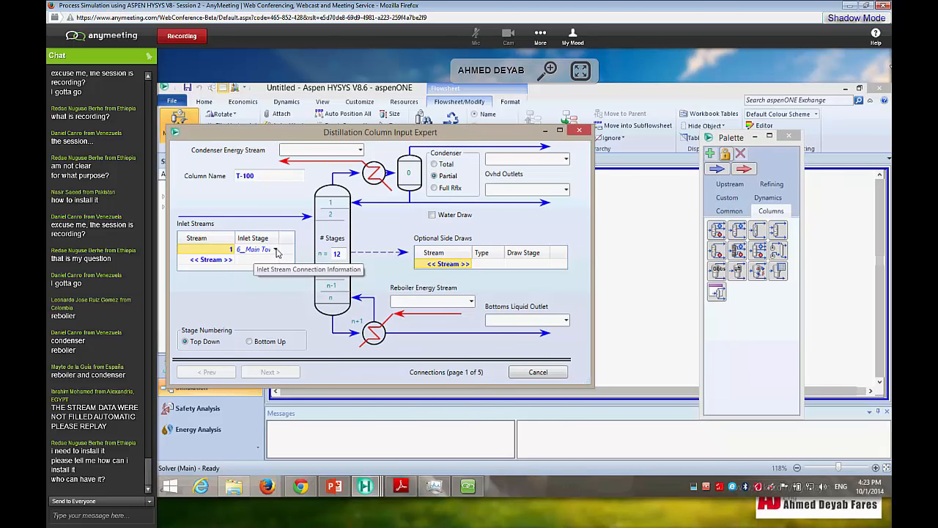
click(276, 250)
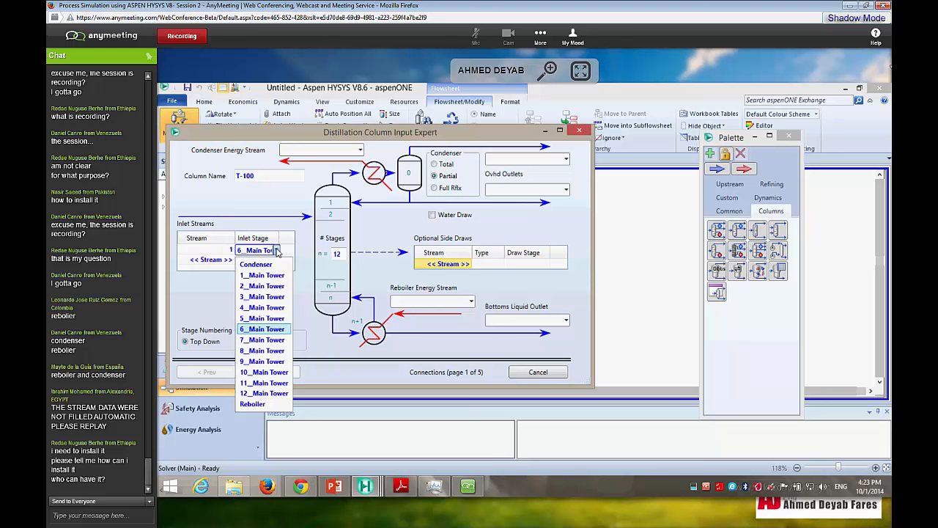
click(265, 230)
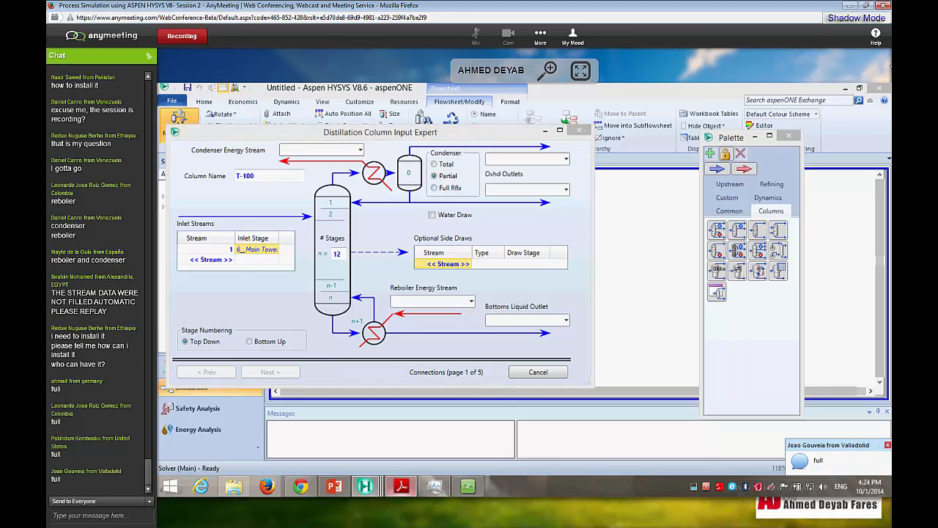
- Check the condenser type in WorkBook.pdf and set column T-100's condenser to Full Rflx
click(401, 486)
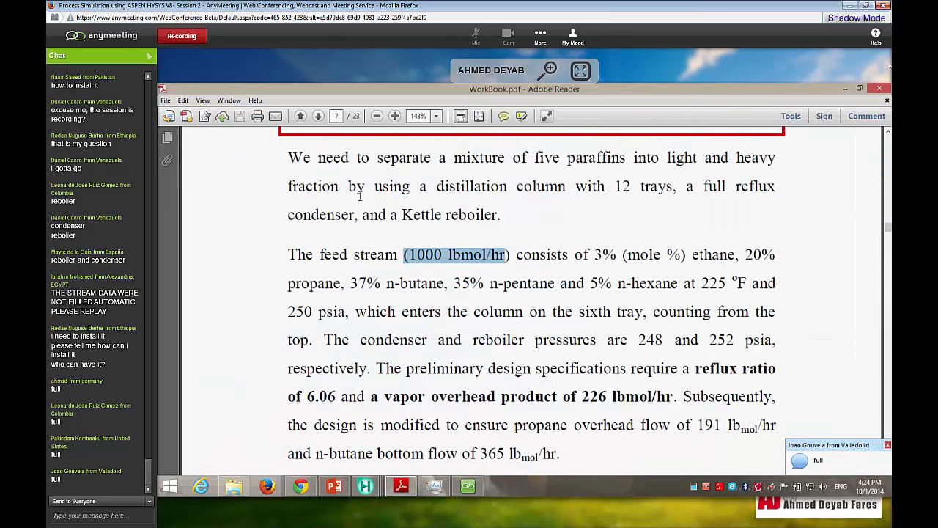
drag(578, 192, 362, 233)
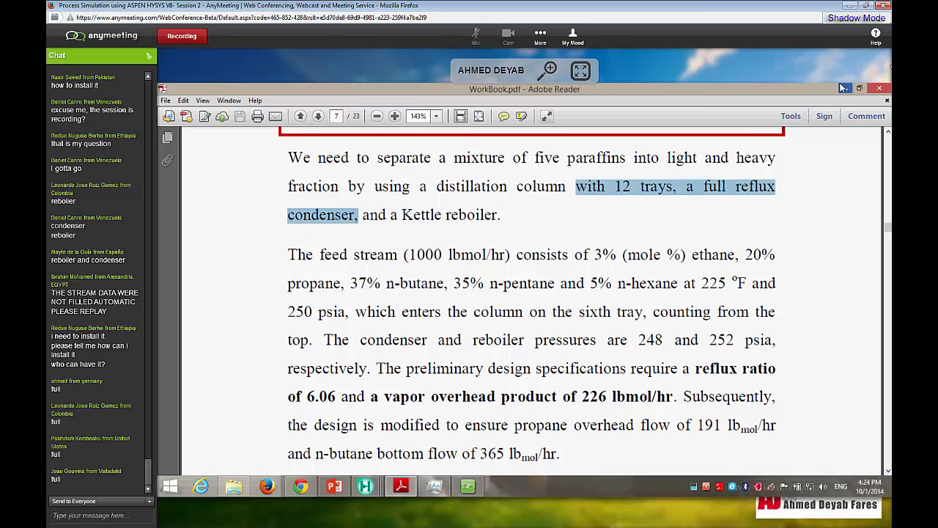
click(844, 88)
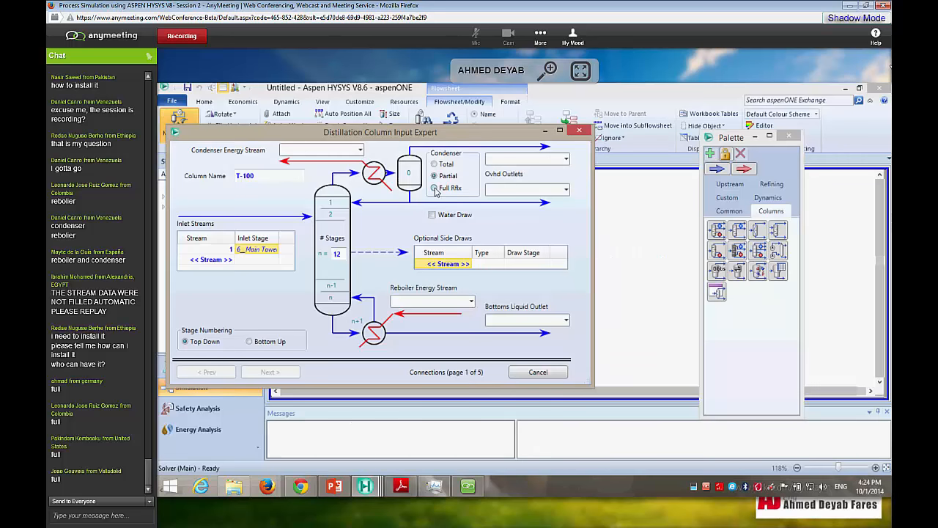
click(435, 189)
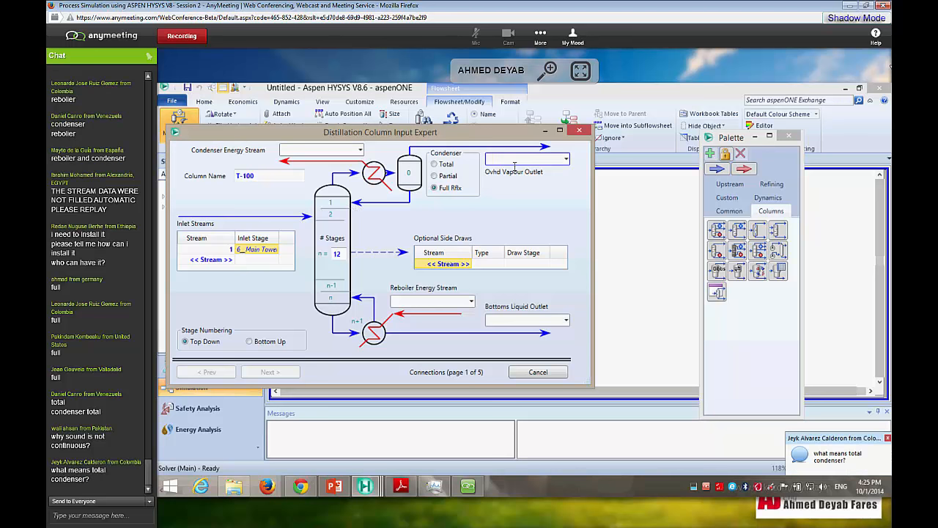
- Switch column T-100's condenser type to Total
click(435, 164)
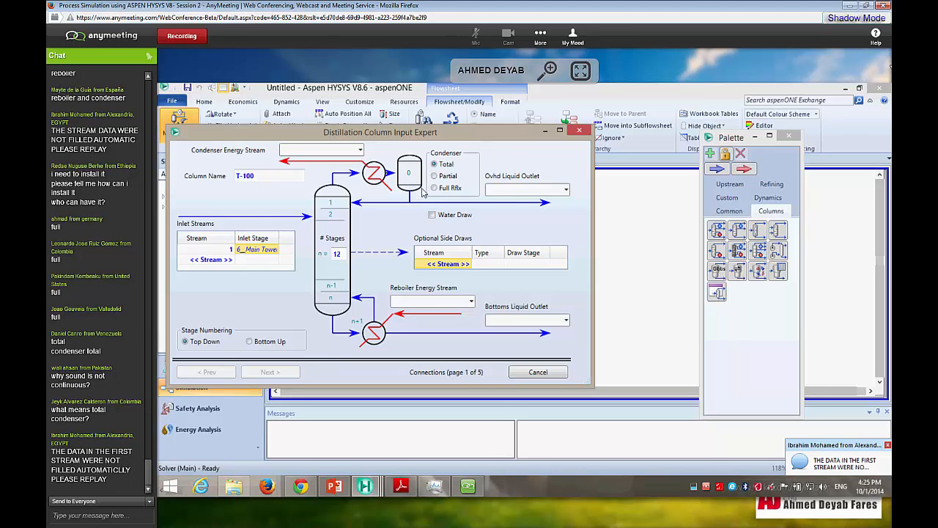
- Set column T-100's condenser to Full Rflx and name its overhead vapour outlet stream ovhd
click(434, 176)
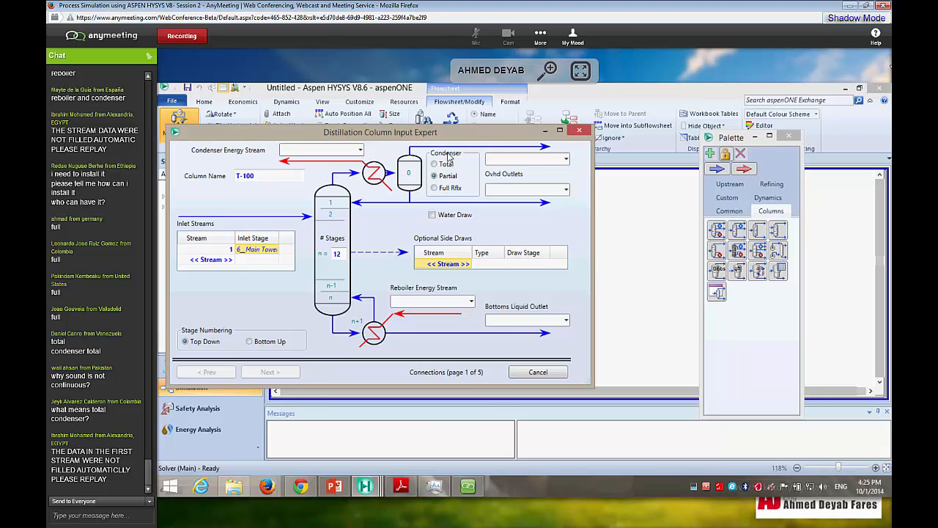
click(434, 188)
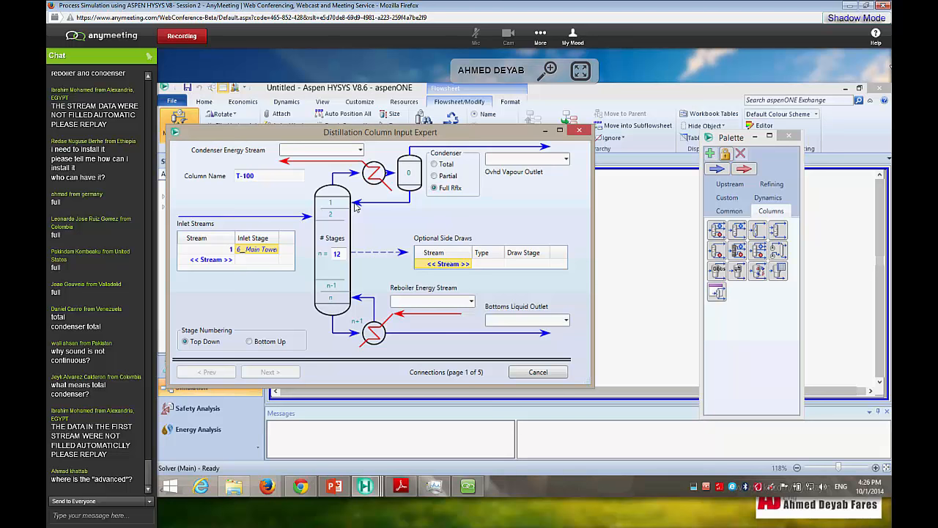
click(520, 160)
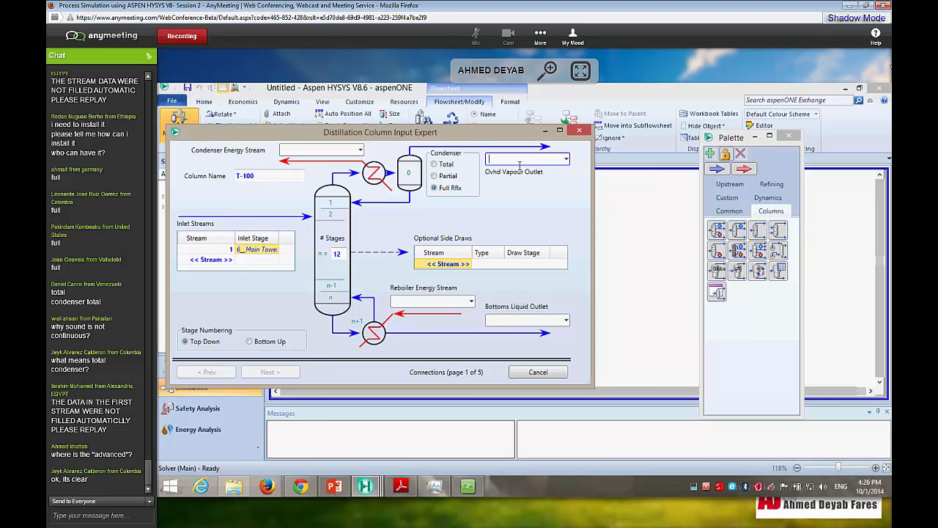
text(ovhd)
drag(483, 140, 379, 138)
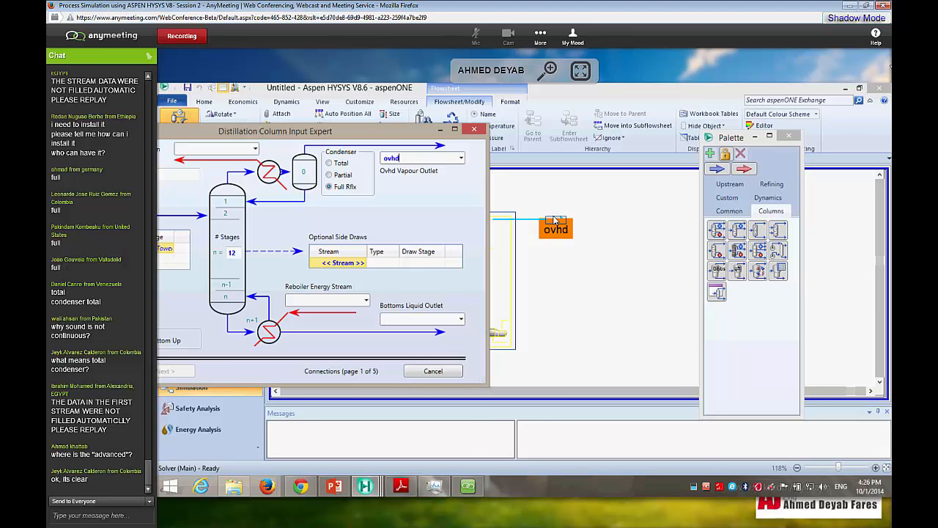
- Name column T-100's bottoms liquid outlet stream bttm
click(419, 320)
text(bt)
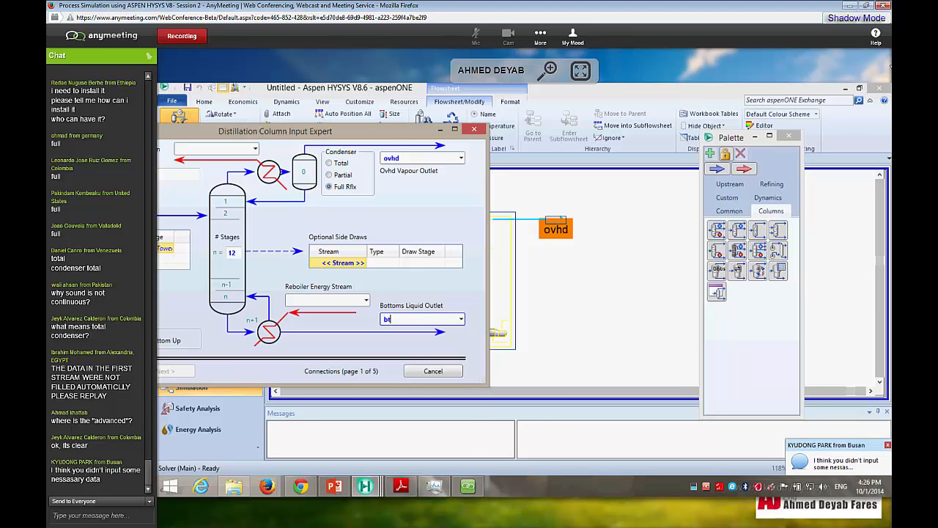
text(tm)
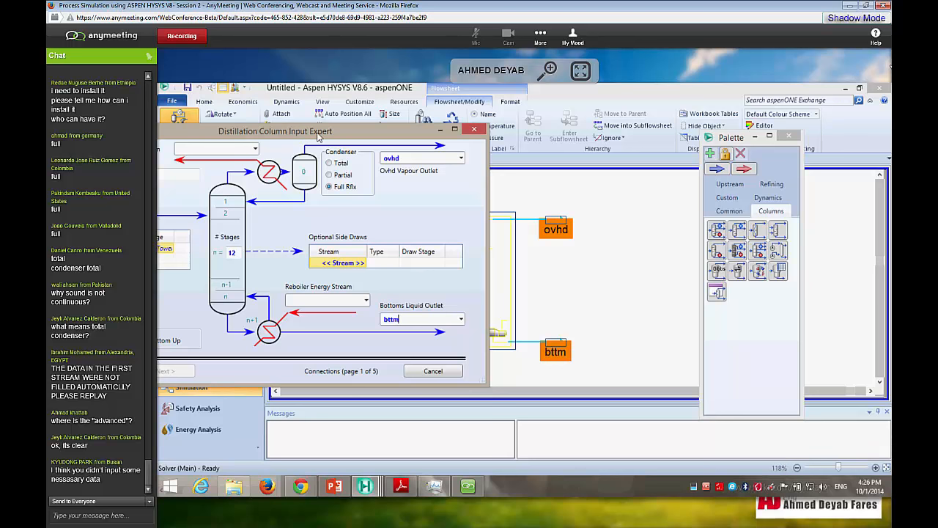
drag(318, 137, 479, 116)
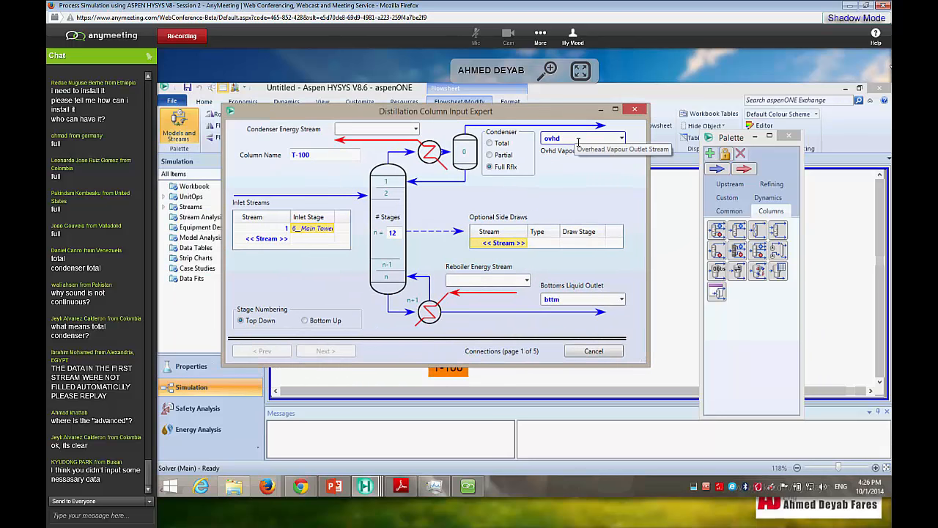
double_click(583, 300)
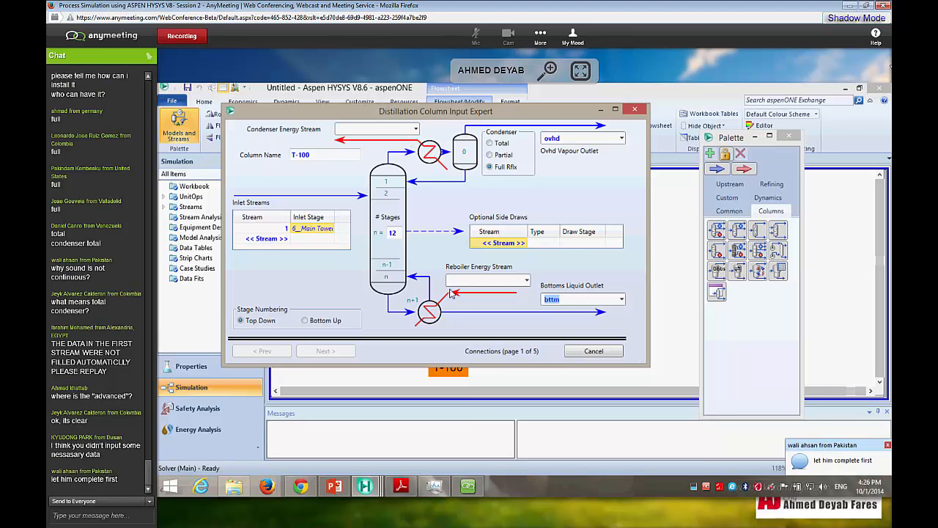
- Name the condenser energy stream q1 and the reboiler energy stream q2
click(396, 134)
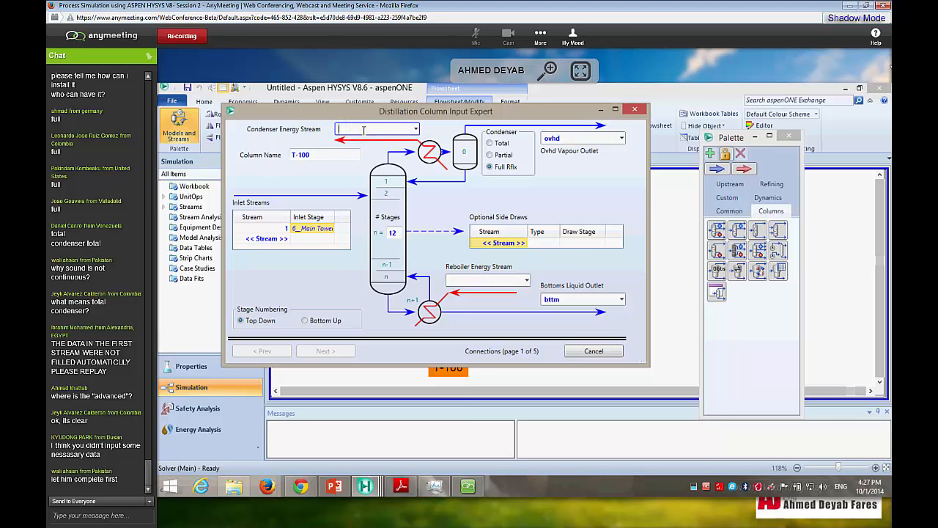
text(q1)
click(459, 281)
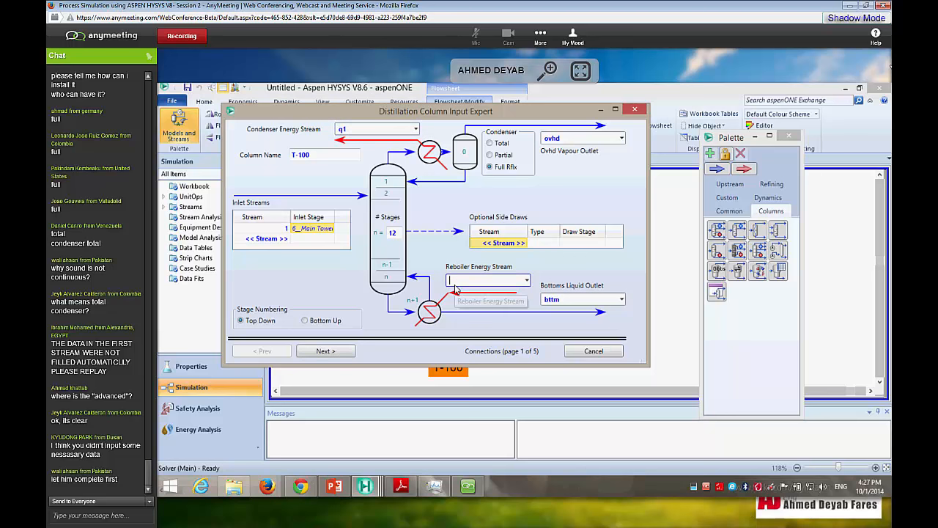
text(q2)
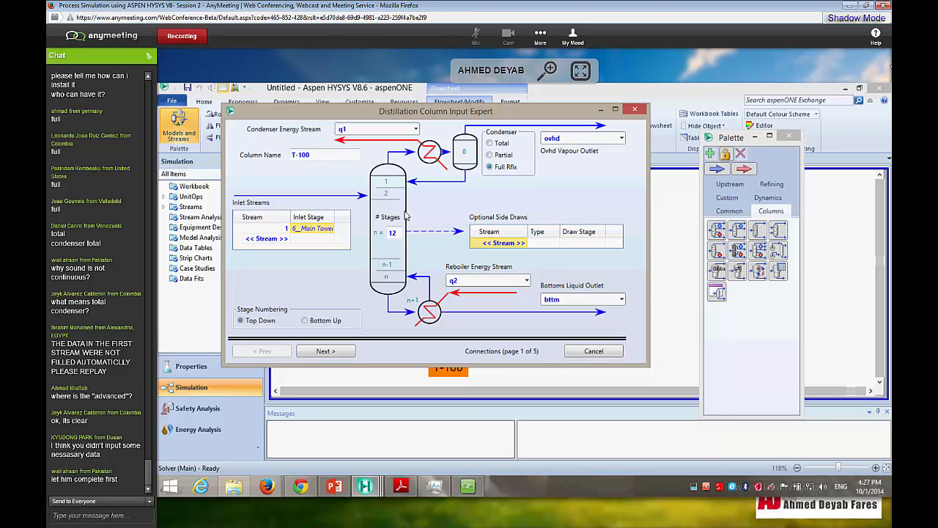
- Leave the optional side draws empty and continue to the column's reboiler configuration page
click(490, 244)
click(582, 244)
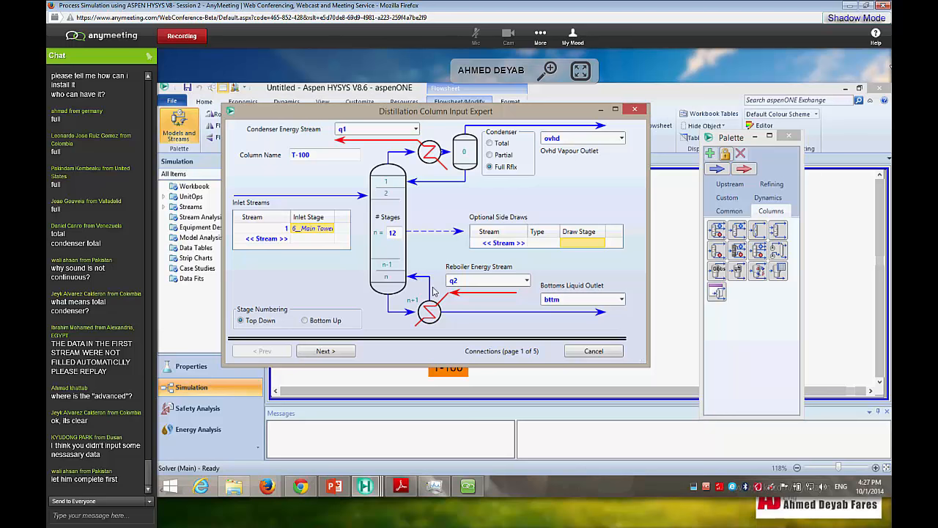
click(346, 353)
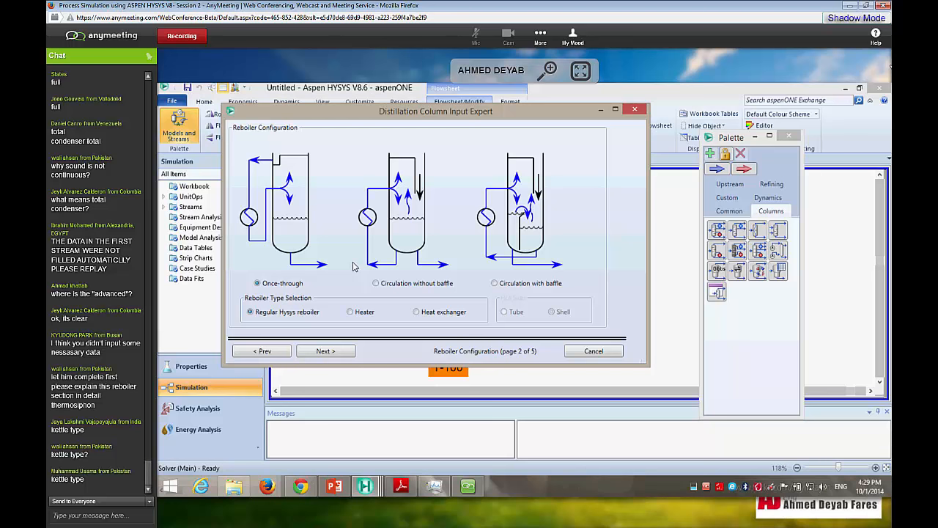
- Switch to the distillation column presentation in PowerPoint and examine the fired reboiler diagram on slide 135
mouse_move(470, 488)
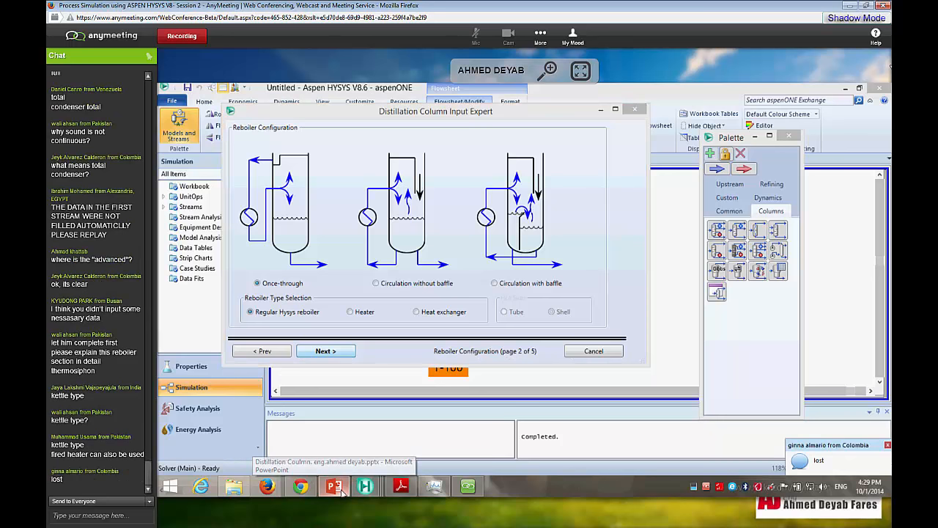
click(335, 487)
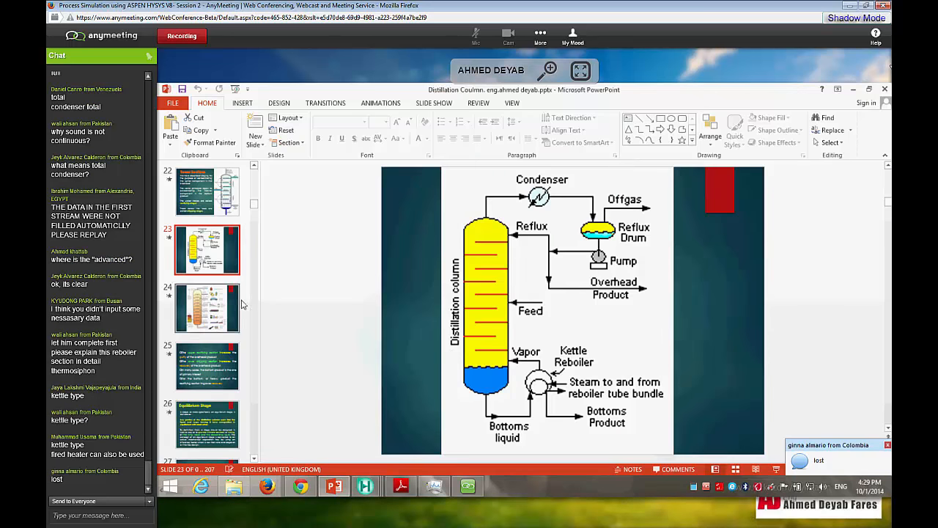
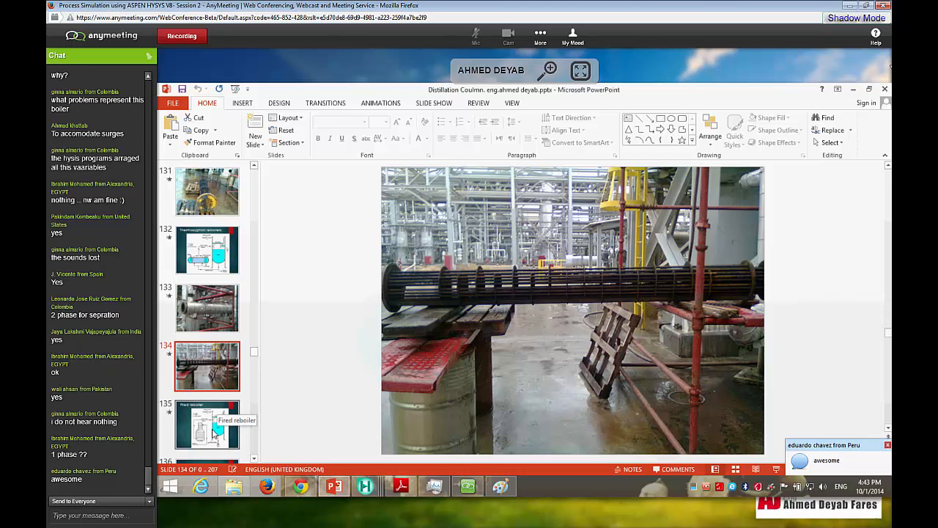
click(214, 434)
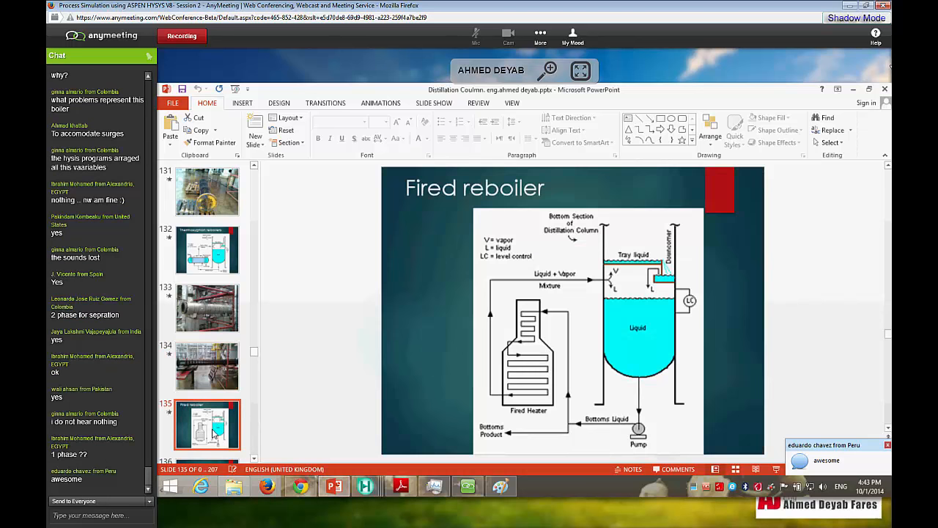
click(254, 458)
click(255, 458)
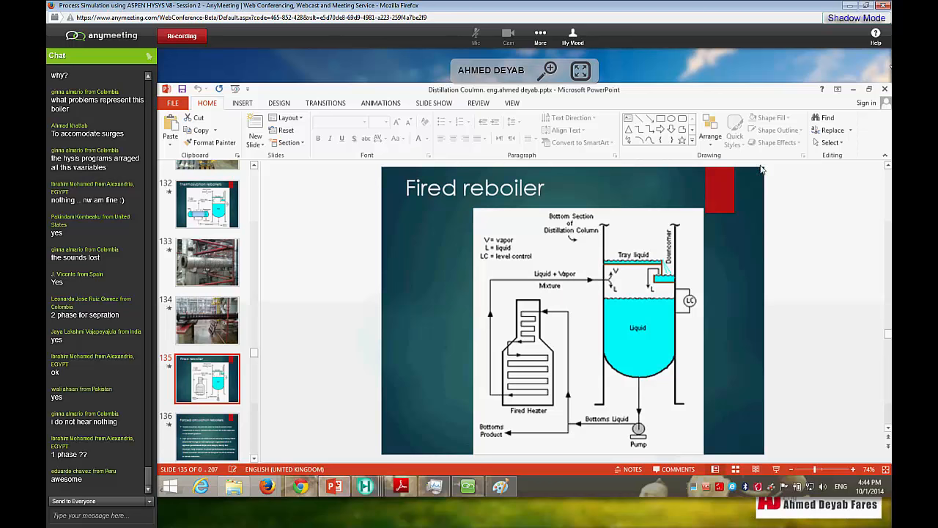
click(855, 89)
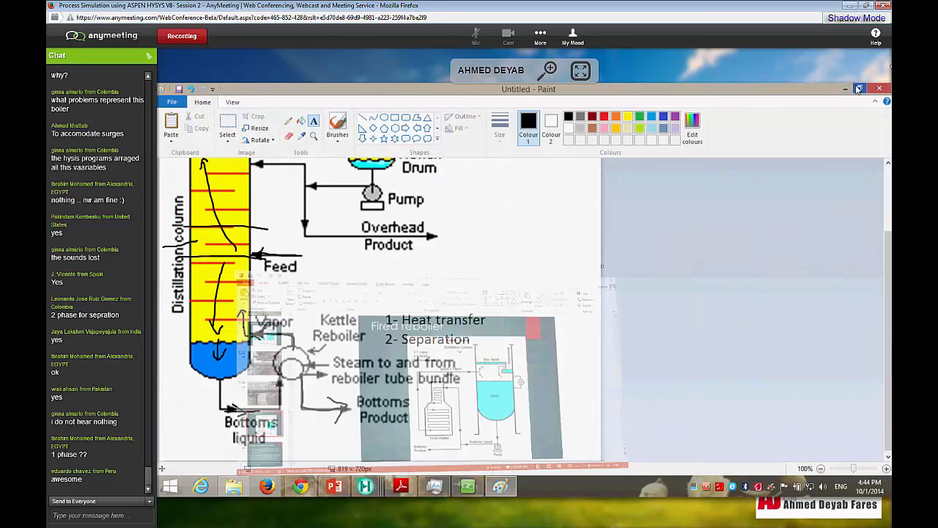
click(847, 89)
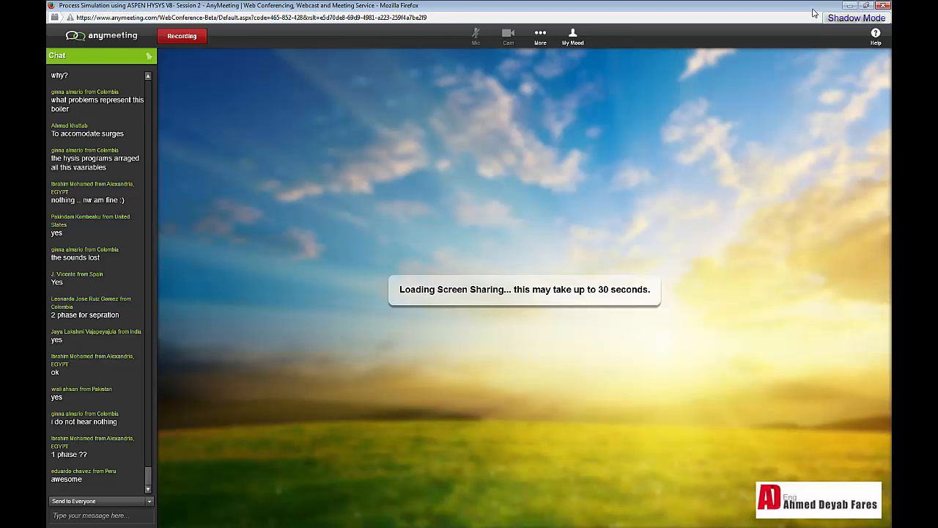
mouse_move(345, 526)
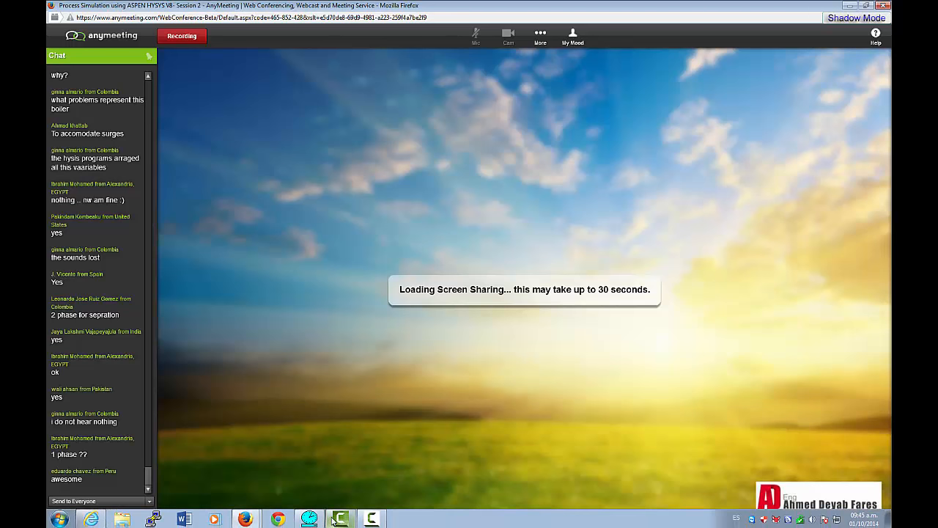
mouse_move(247, 517)
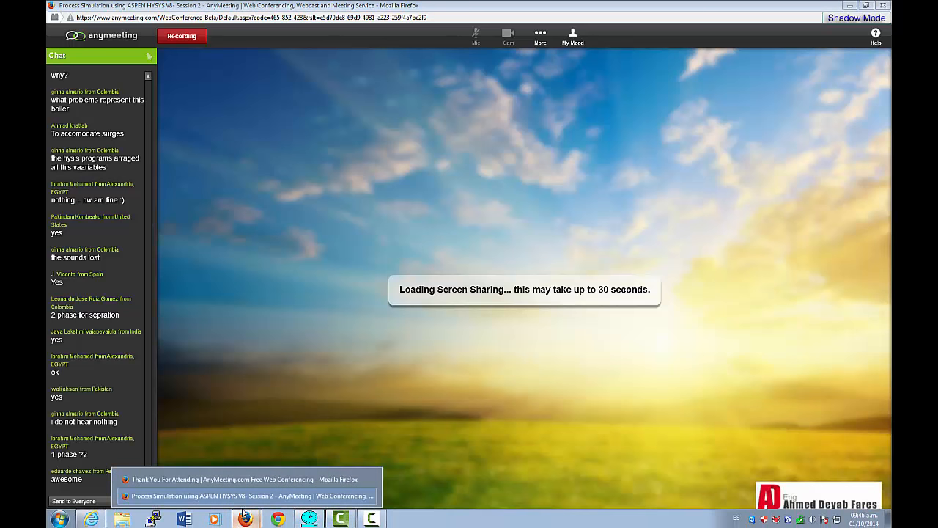
click(239, 480)
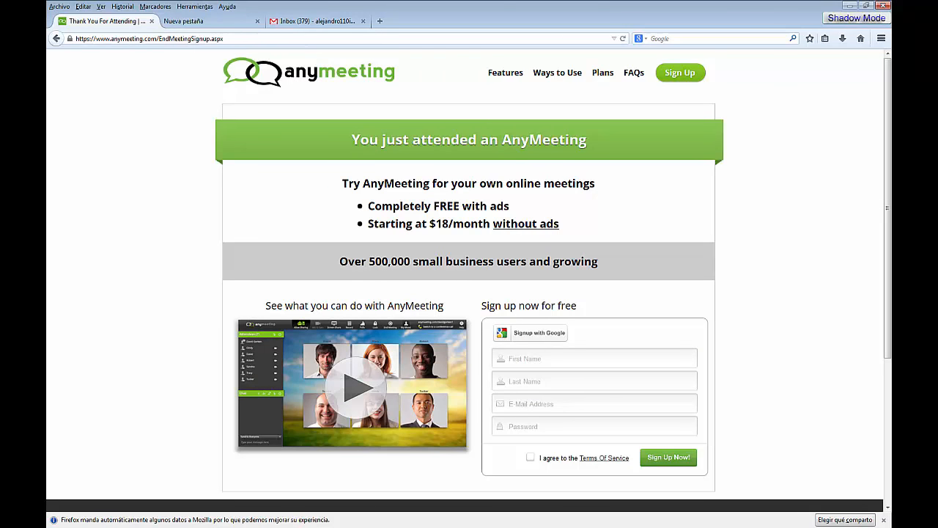
mouse_move(363, 526)
mouse_move(246, 519)
click(256, 499)
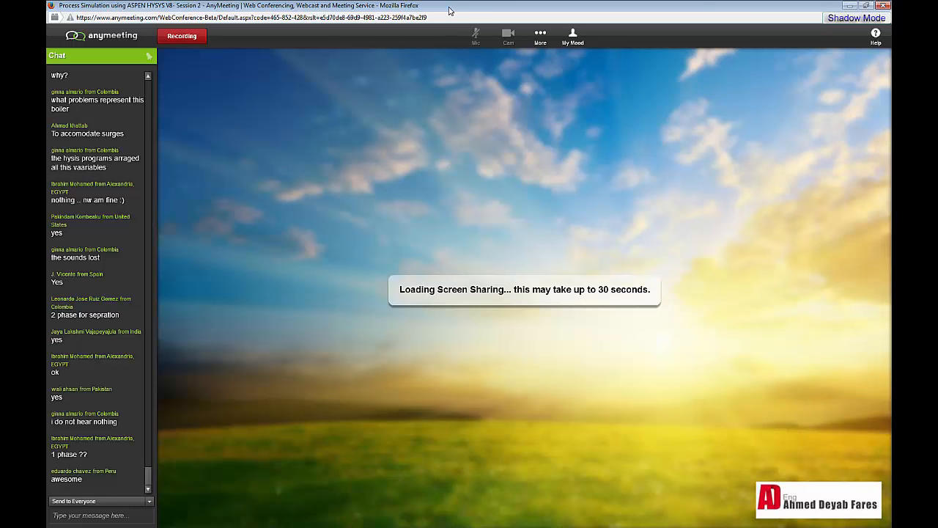
- Close the TechSmith Camtasia thank-you page and restore the AnyMeeting session window to full screen size
mouse_move(449, 10)
mouse_down()
mouse_move(492, 77)
mouse_move(461, 16)
mouse_move(461, 79)
mouse_move(464, 4)
mouse_up()
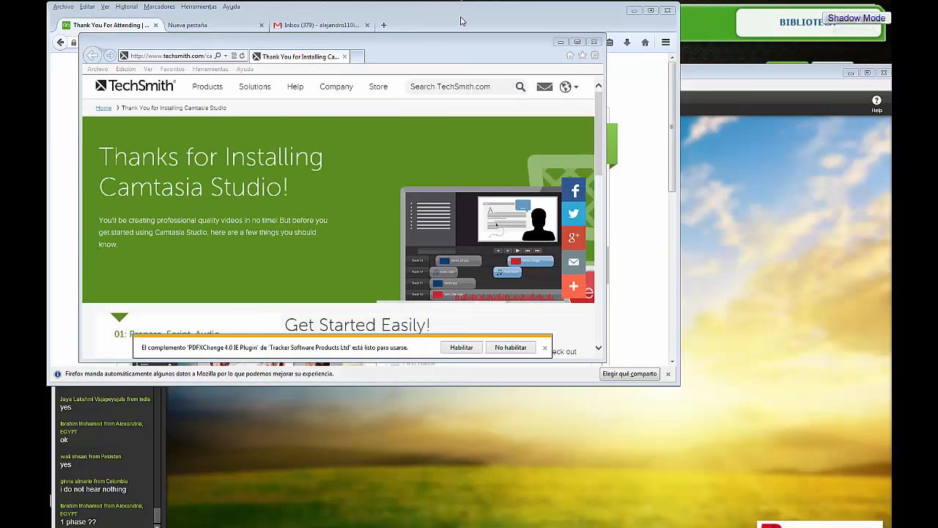
drag(454, 50, 544, 66)
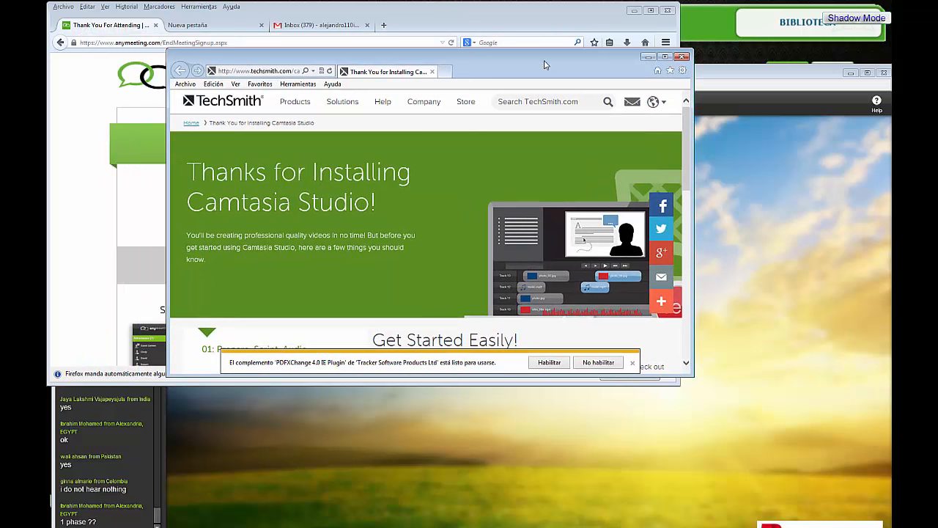
double_click(544, 65)
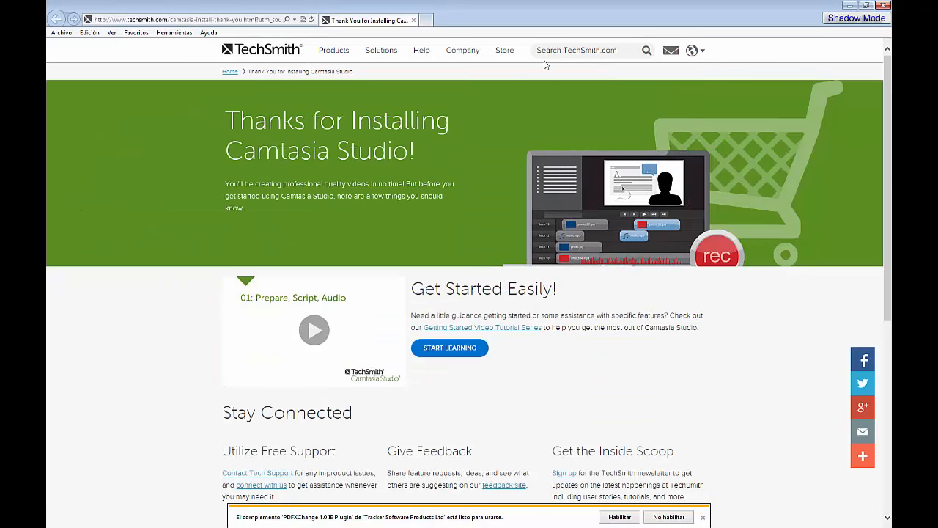
click(414, 21)
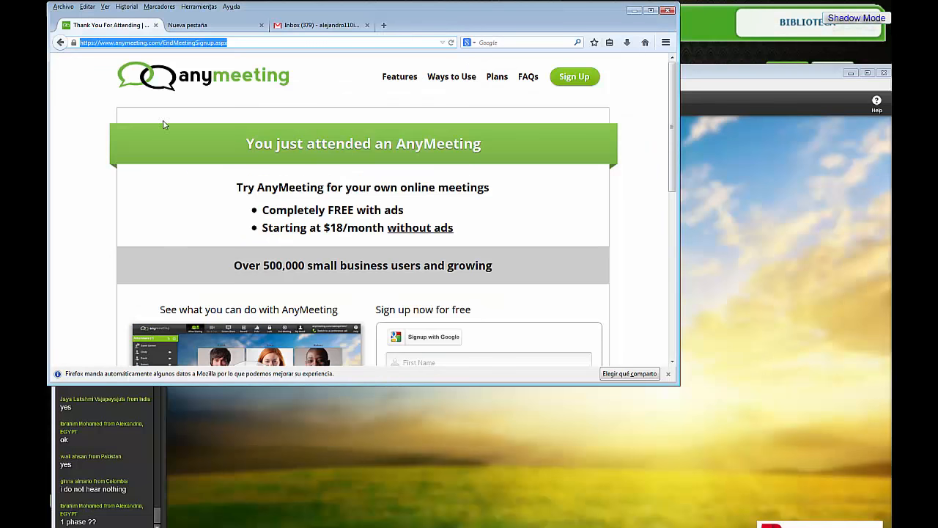
click(635, 10)
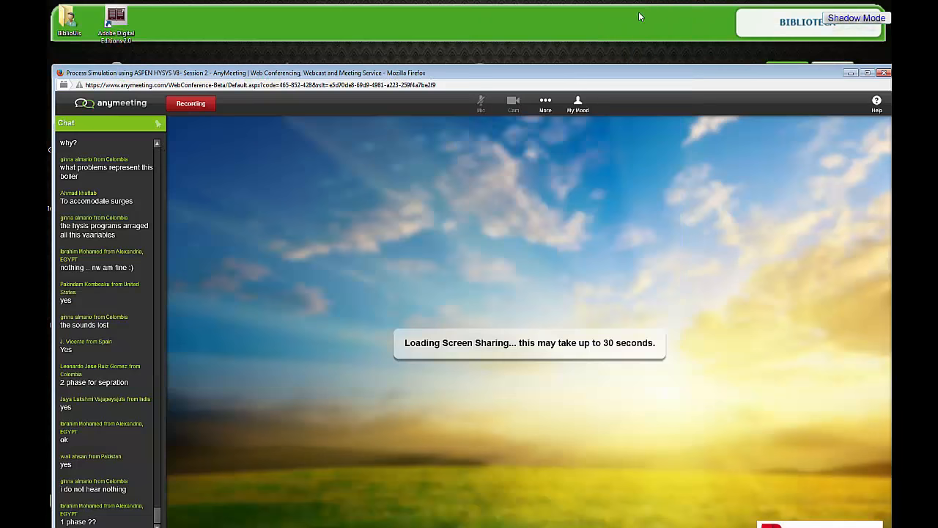
double_click(283, 76)
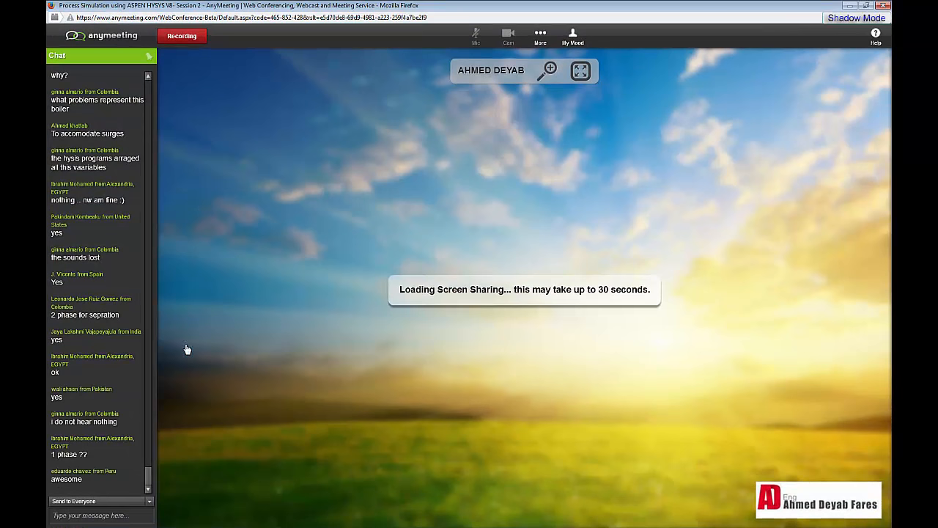
- Draft the message "Loading Screen.." to everyone in the meeting chat
click(135, 515)
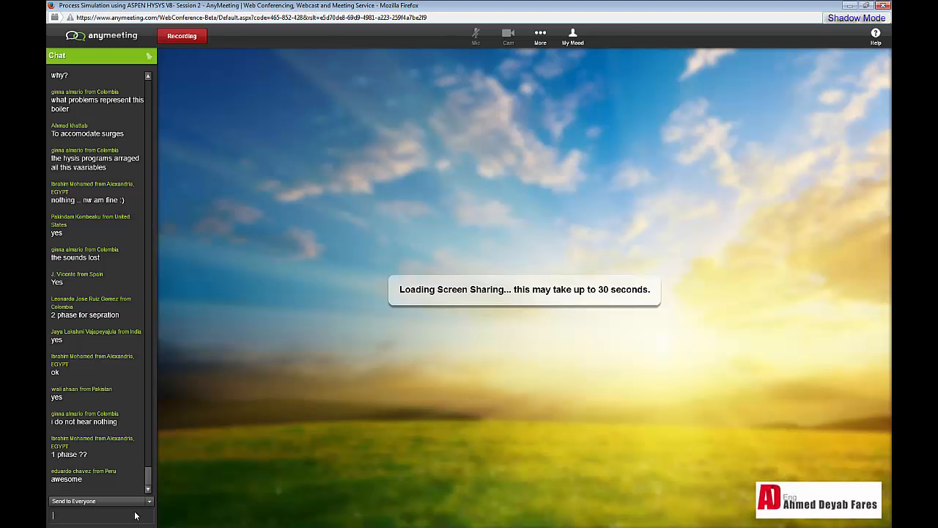
text(Loading Screen...)
mouse_move(132, 525)
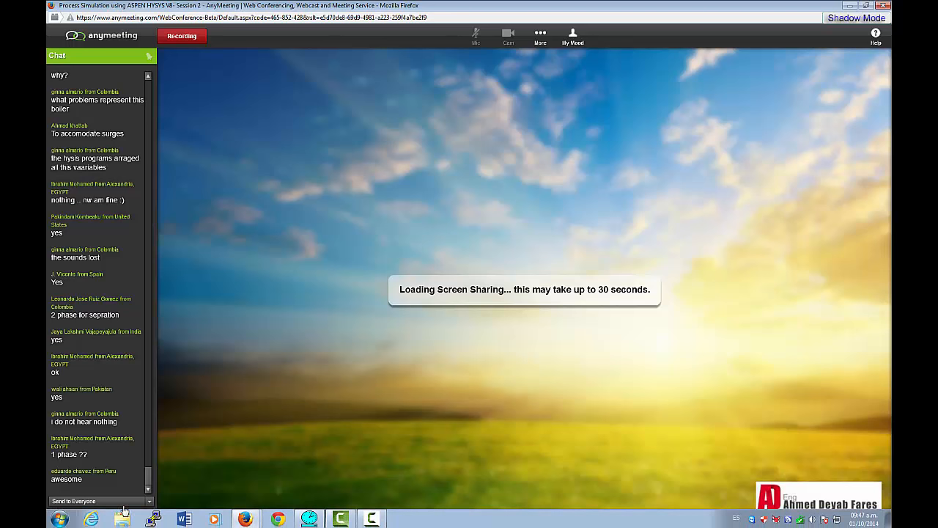
mouse_move(246, 520)
click(233, 476)
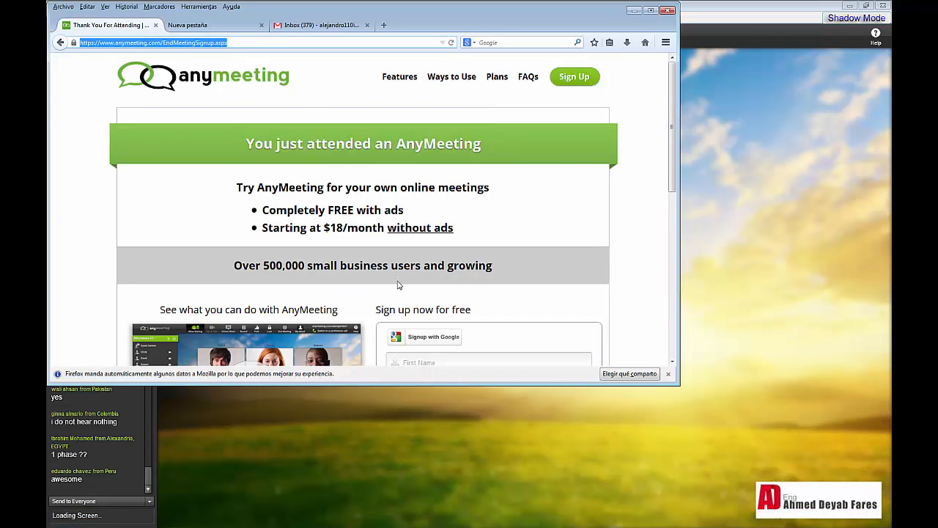
scroll(406, 281, down, 10)
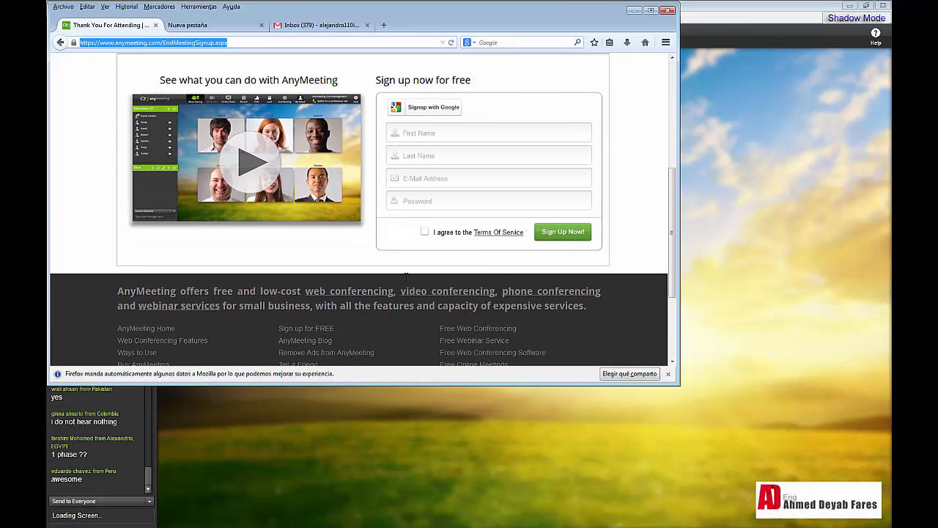
scroll(405, 281, up, 10)
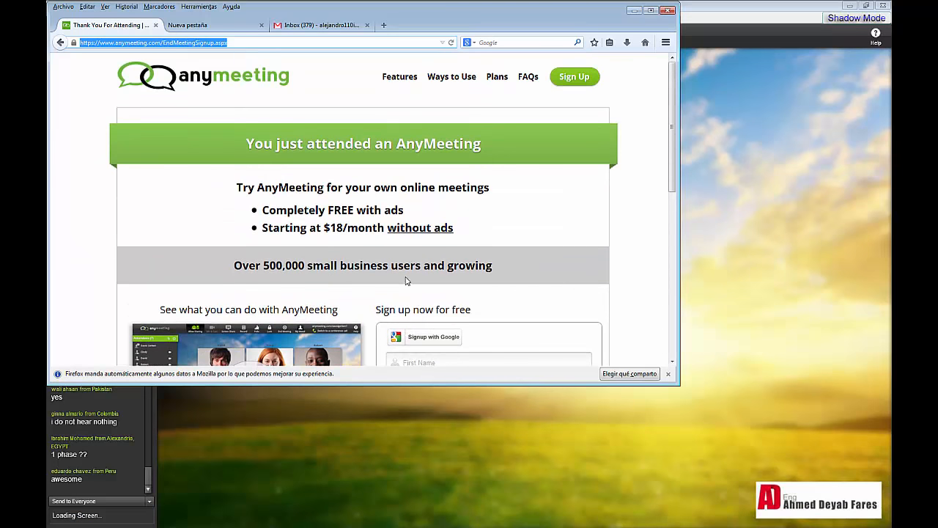
- Open the "Meeting Invitation - Process Simulation using ASPEN HYSYS V8- Session 2" email from Gmail's Updates category and find its join link
click(291, 26)
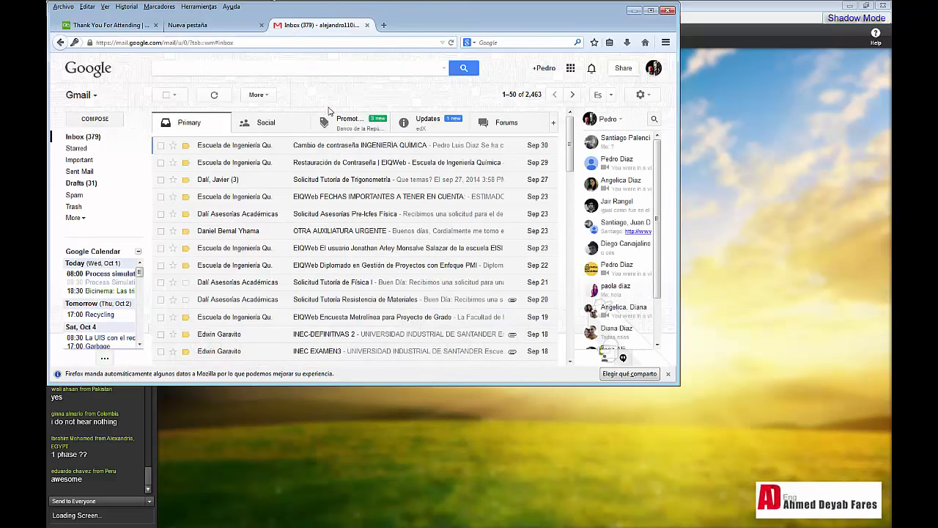
click(419, 130)
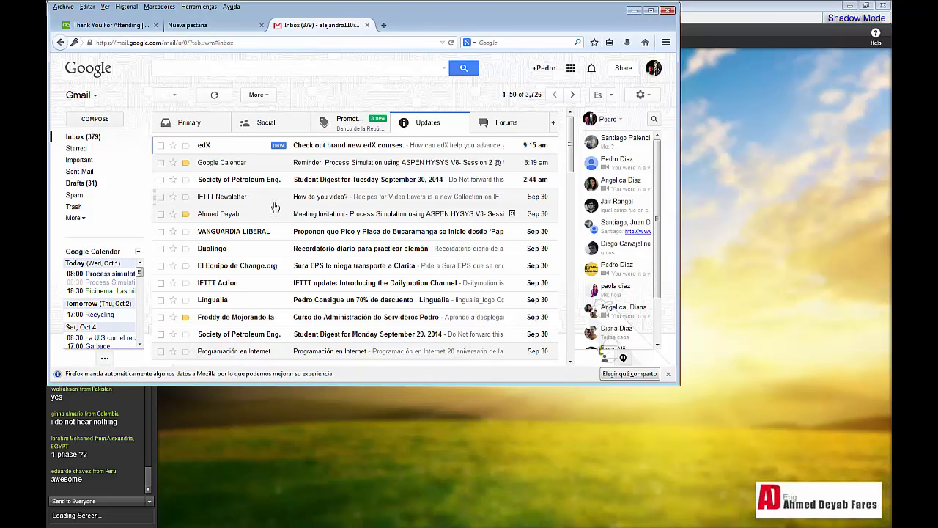
click(247, 213)
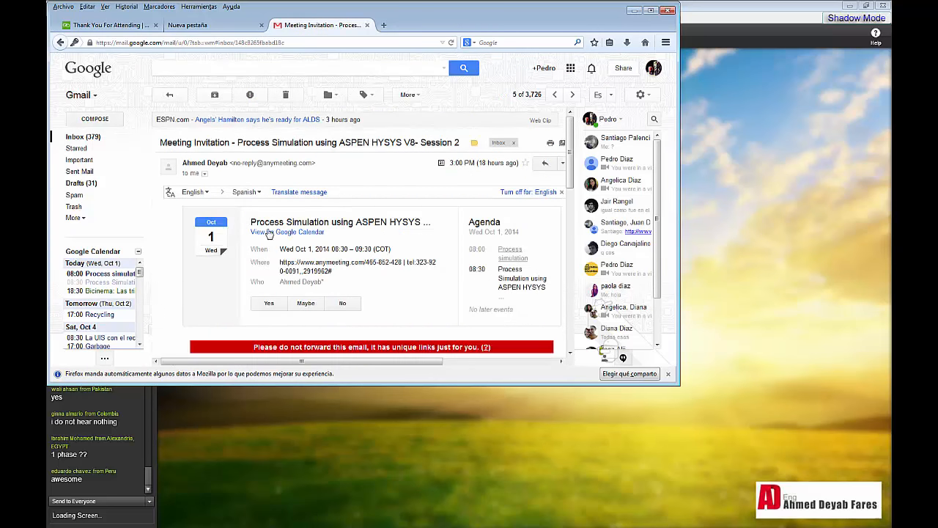
scroll(293, 242, down, 5)
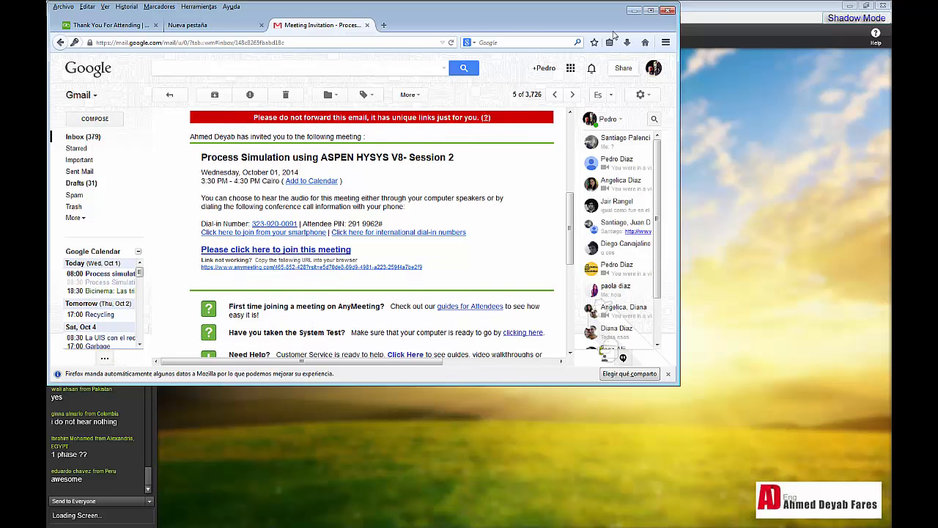
- Close the stalled AnyMeeting session window and open the meeting's login page through the join link in the invitation email
click(699, 11)
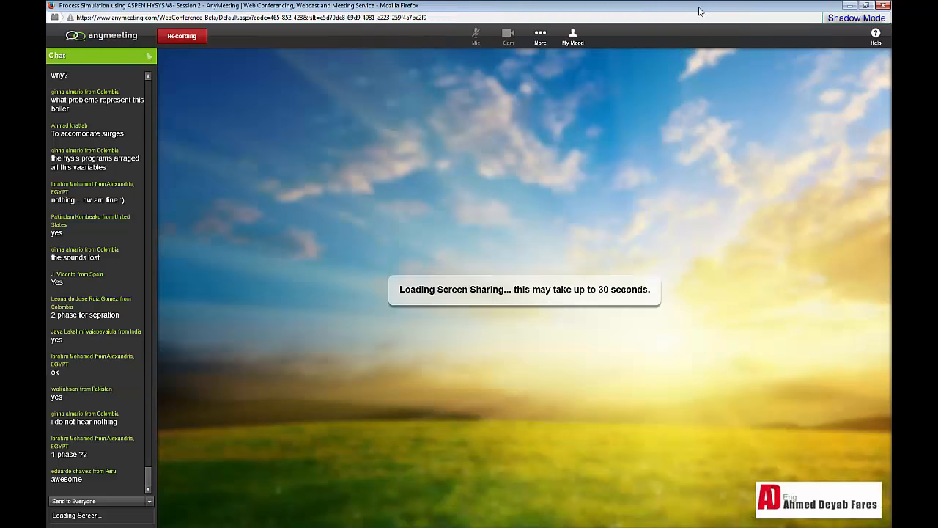
click(885, 7)
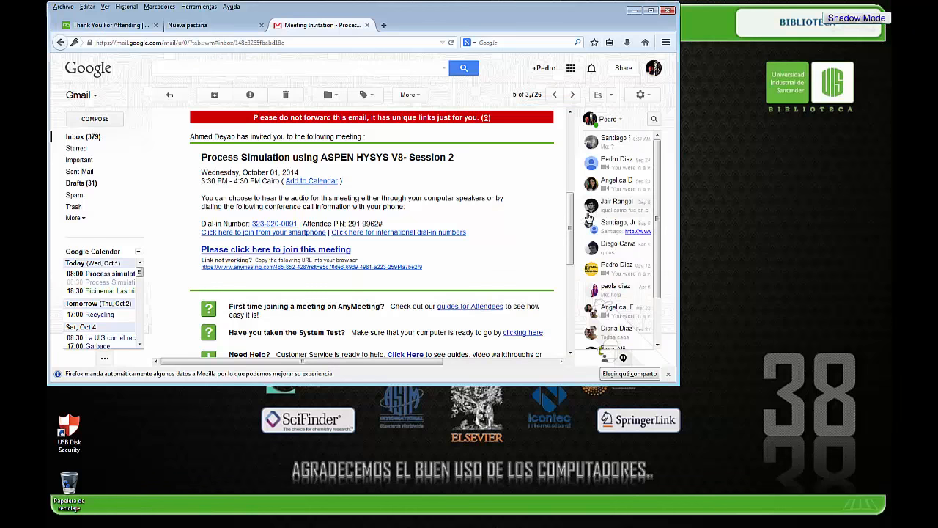
click(320, 253)
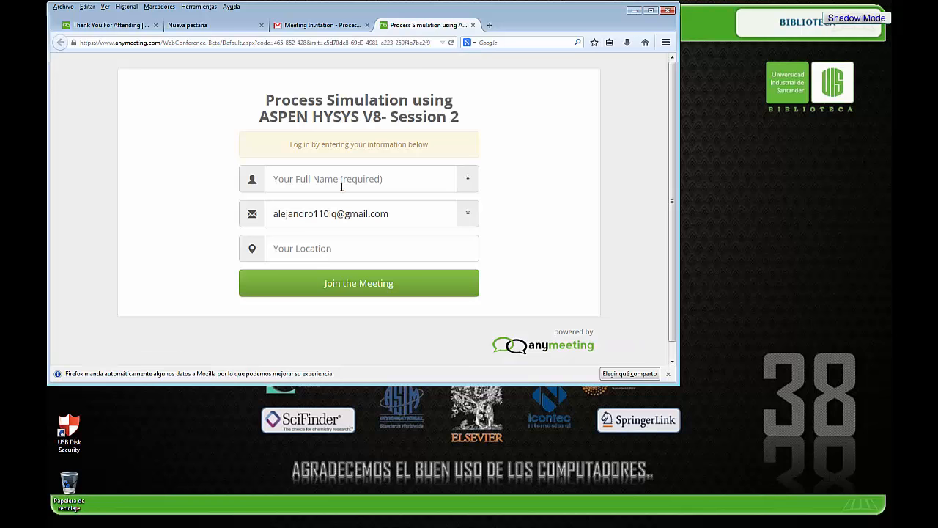
- Enter the attendee's name and the location Colombia in the login form and join the meeting
click(342, 186)
text(Pedro)
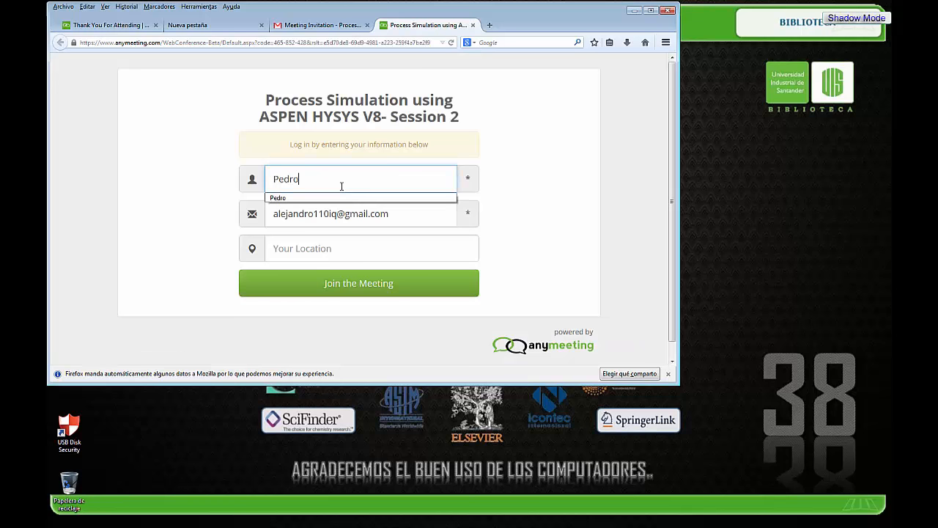
key(Tab)
key(Tab)
text(Colombia)
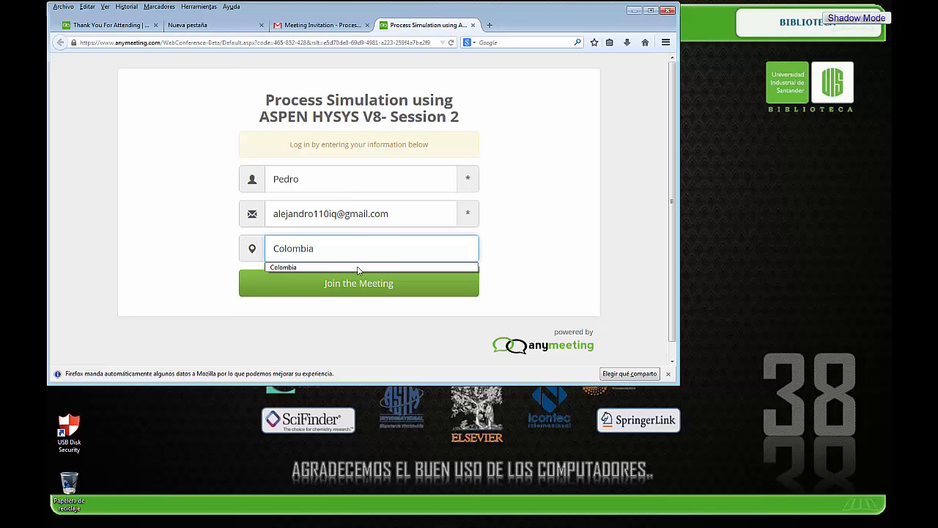
click(349, 293)
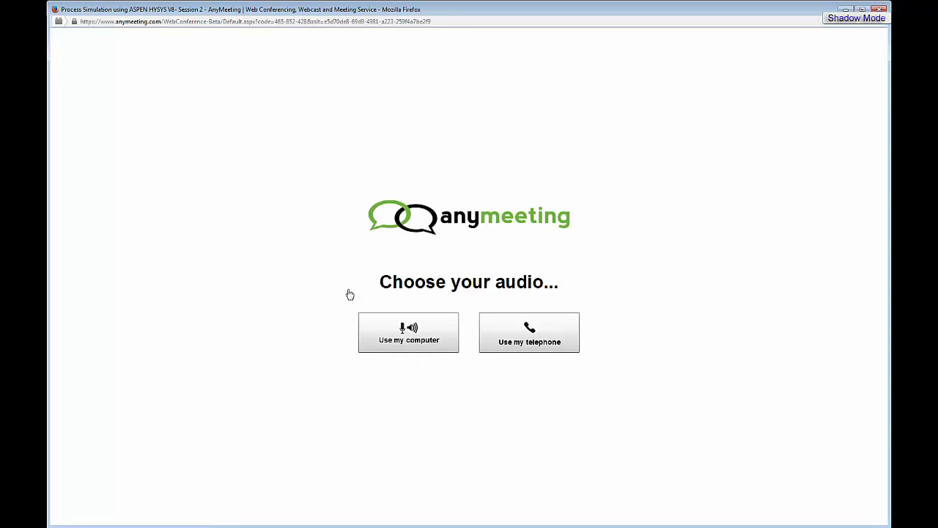
- Choose the computer as the meeting's audio source and dismiss the audio advice and missing microphone notice
click(414, 336)
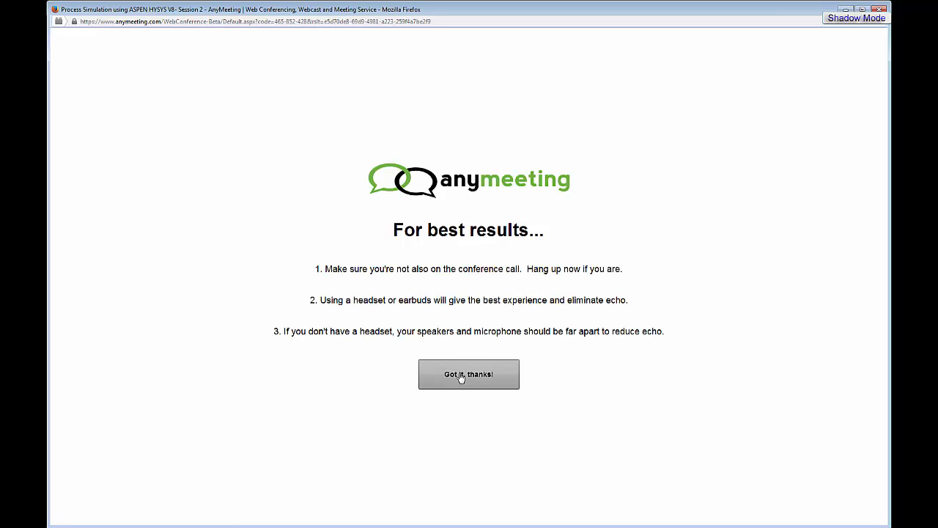
click(461, 376)
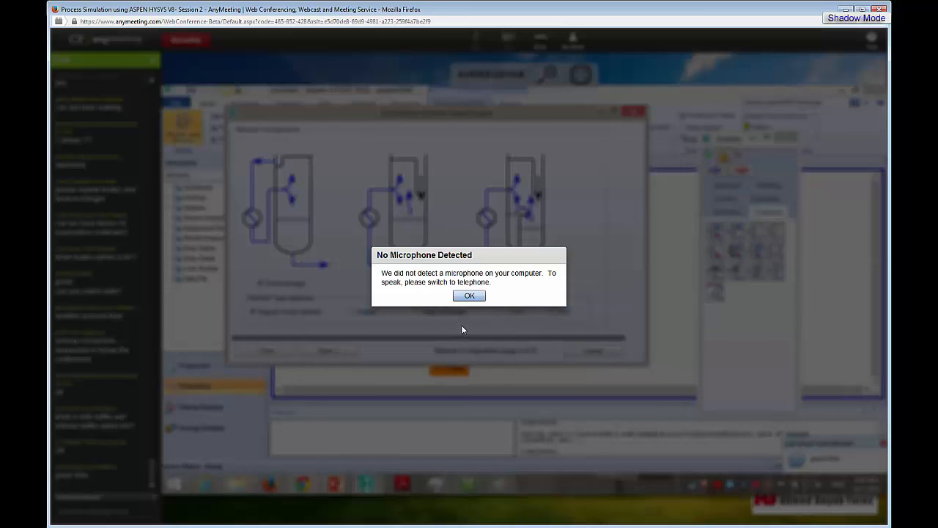
click(467, 296)
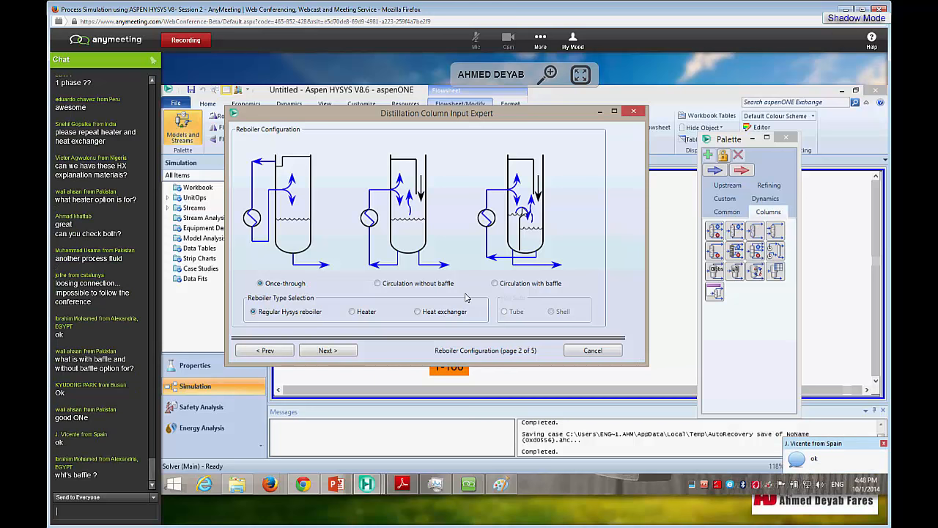
- Switch the reboiler configuration through the circulation options without and with baffle, and return it to Once-through
click(399, 286)
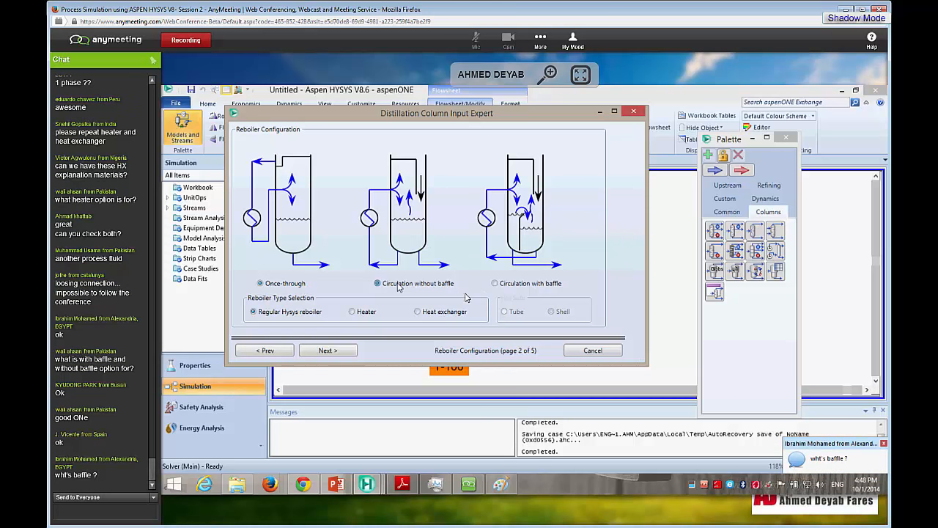
click(533, 286)
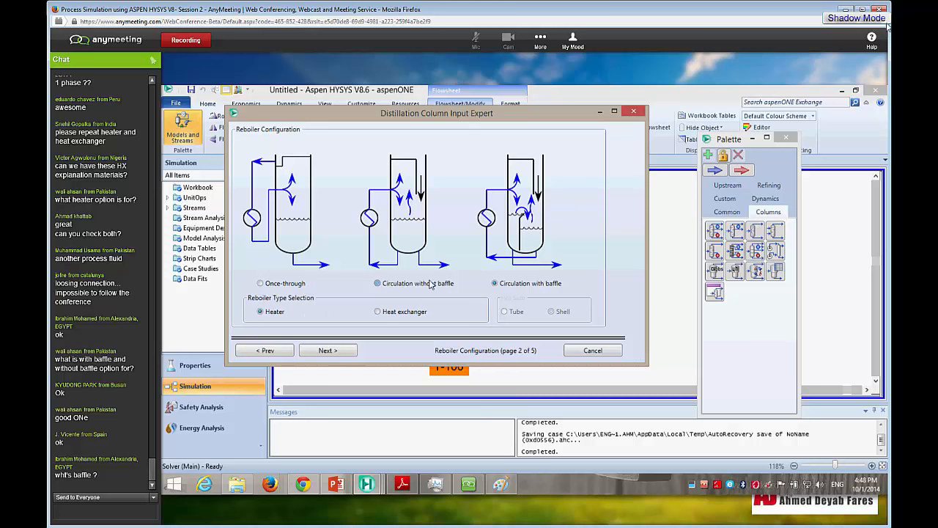
click(431, 284)
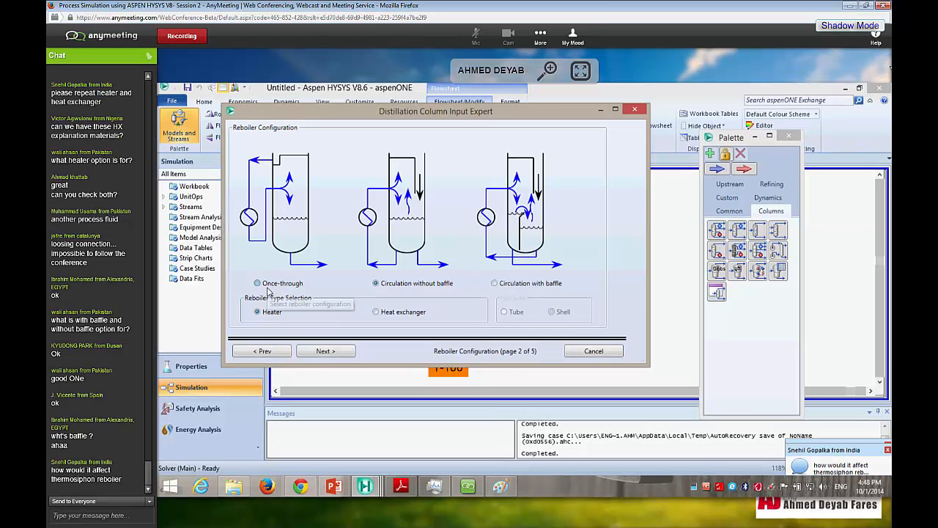
click(267, 286)
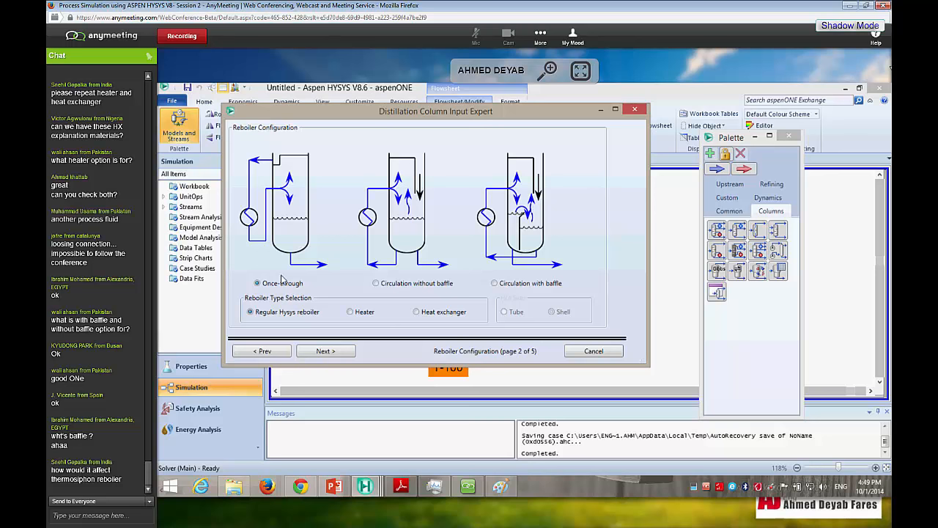
- Continue to the column's pressure profile page and look up the condenser and reboiler pressures in WorkBook.pdf
click(326, 350)
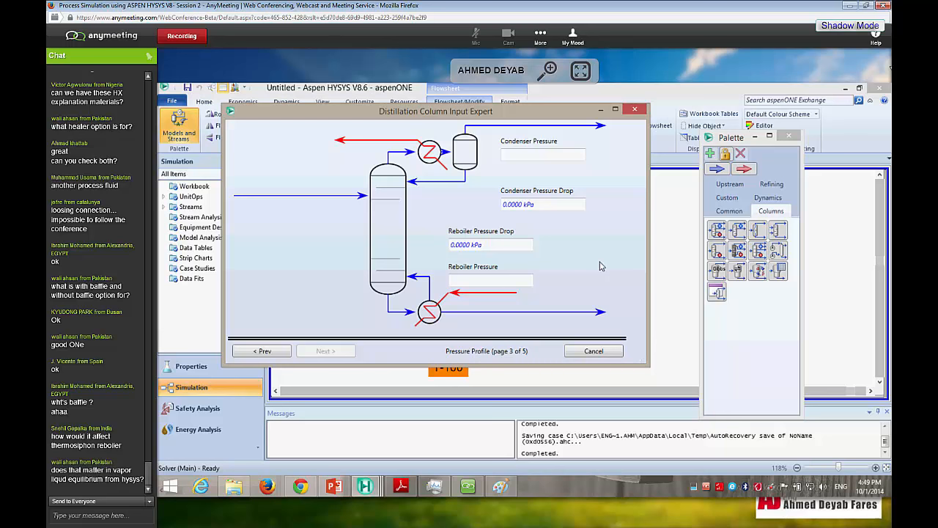
click(545, 157)
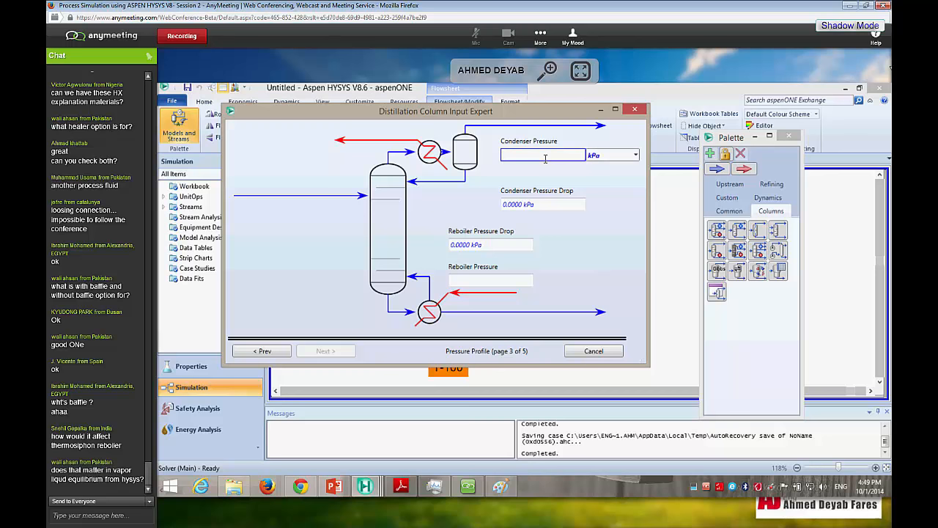
mouse_move(403, 490)
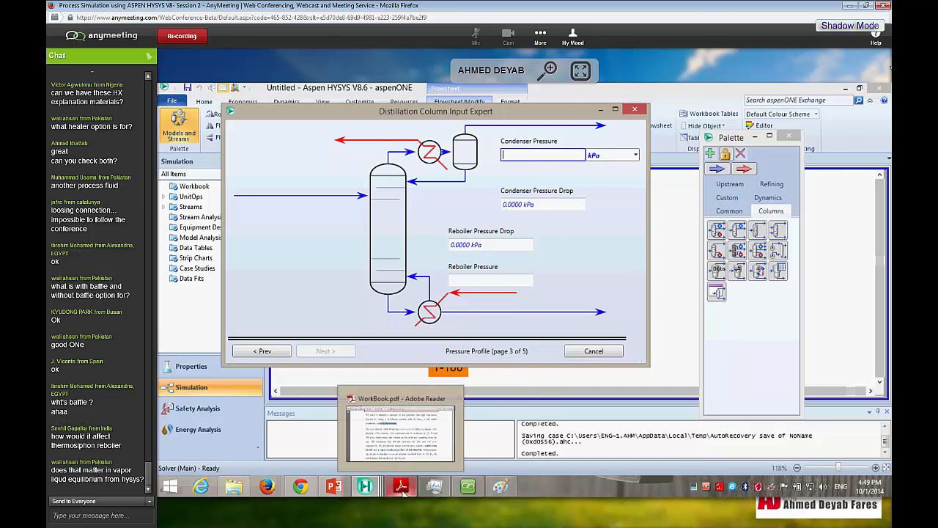
click(403, 490)
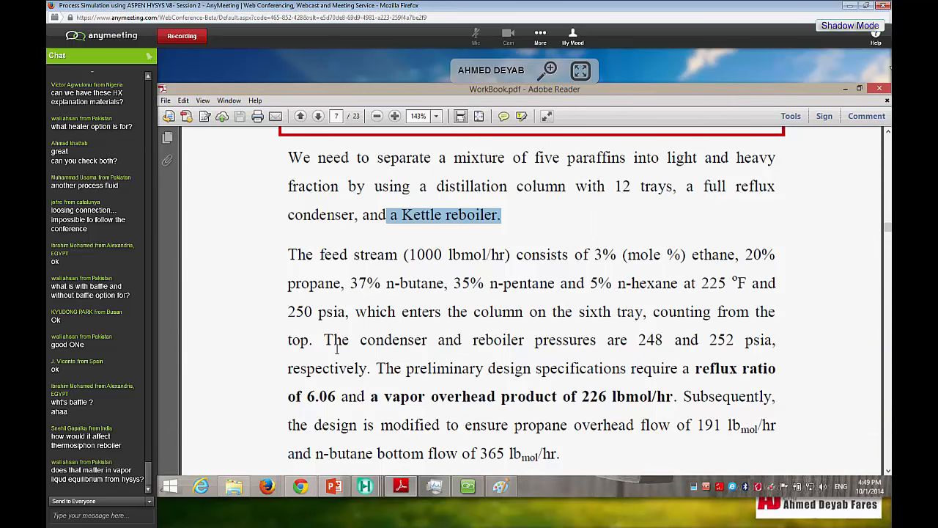
drag(323, 341, 661, 351)
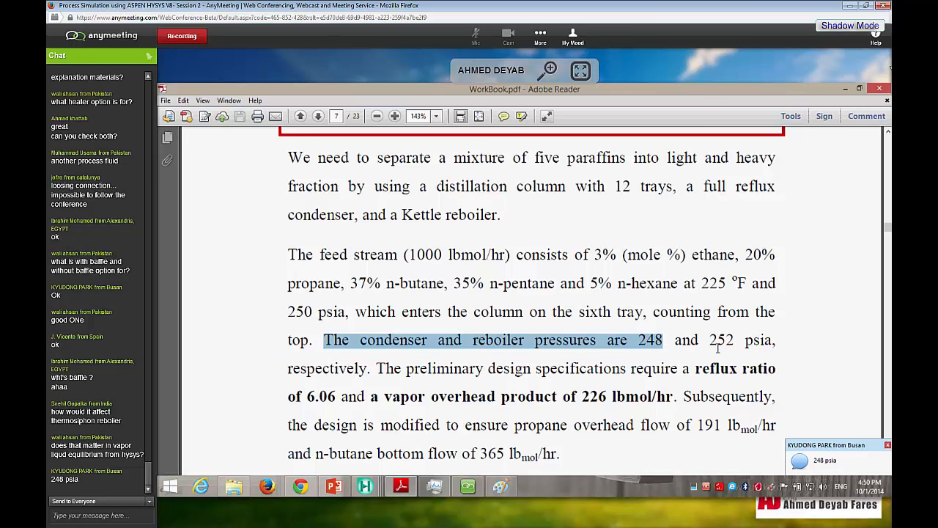
click(845, 89)
- Set the column's condenser pressure to 248 psia and its reboiler pressure to 252 psia
click(529, 154)
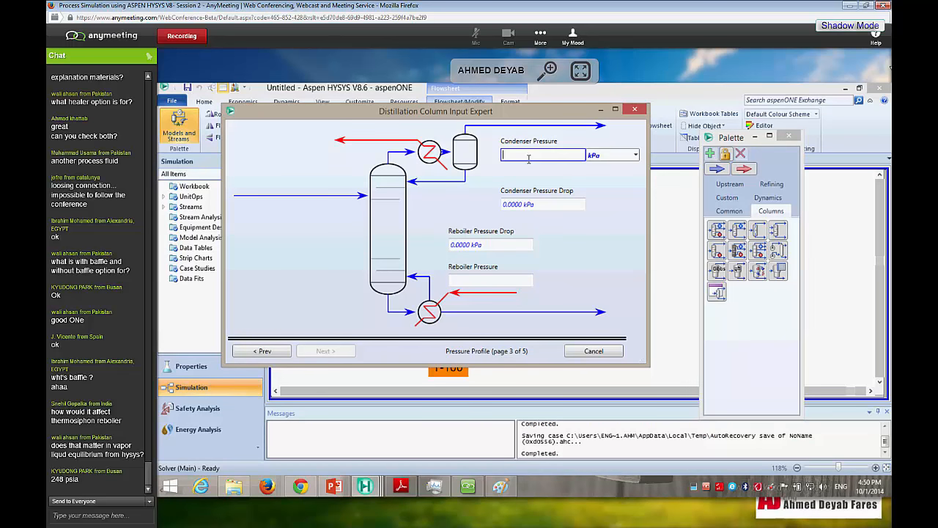
text(248)
click(637, 156)
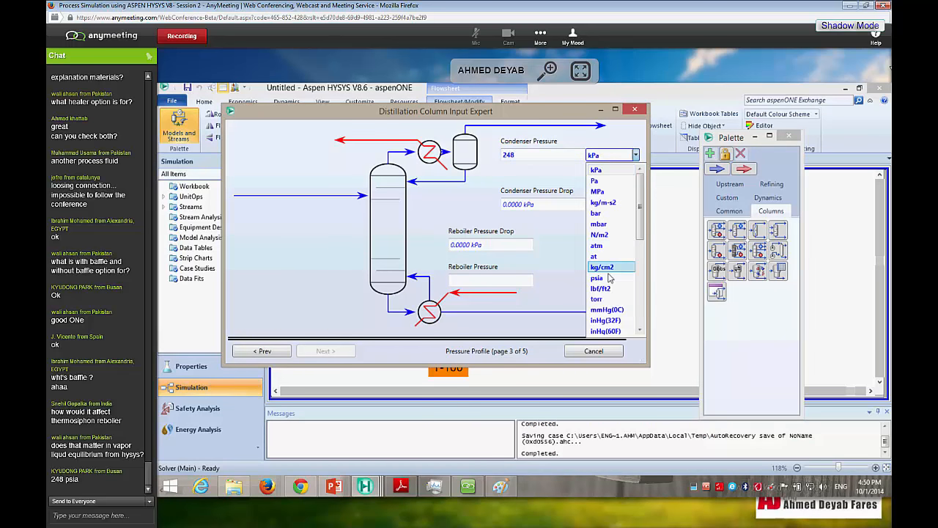
click(608, 277)
click(500, 284)
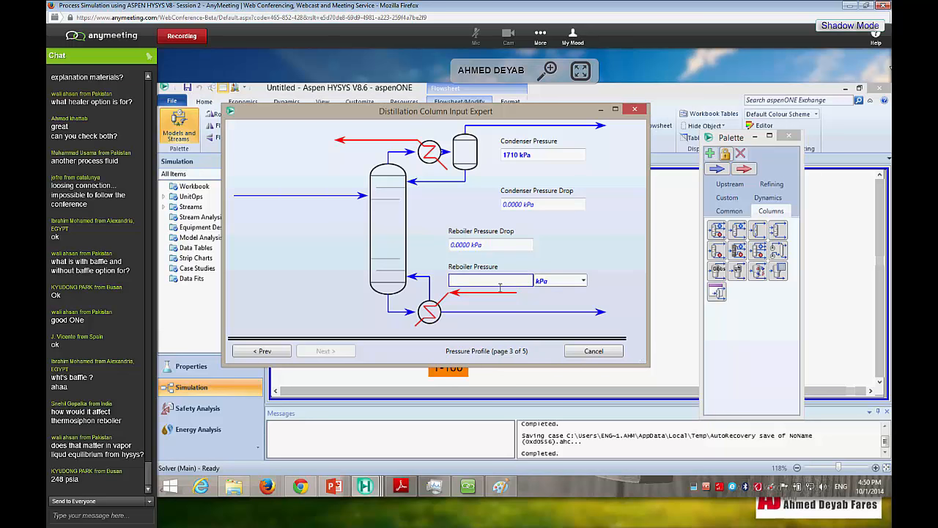
text(252)
click(584, 280)
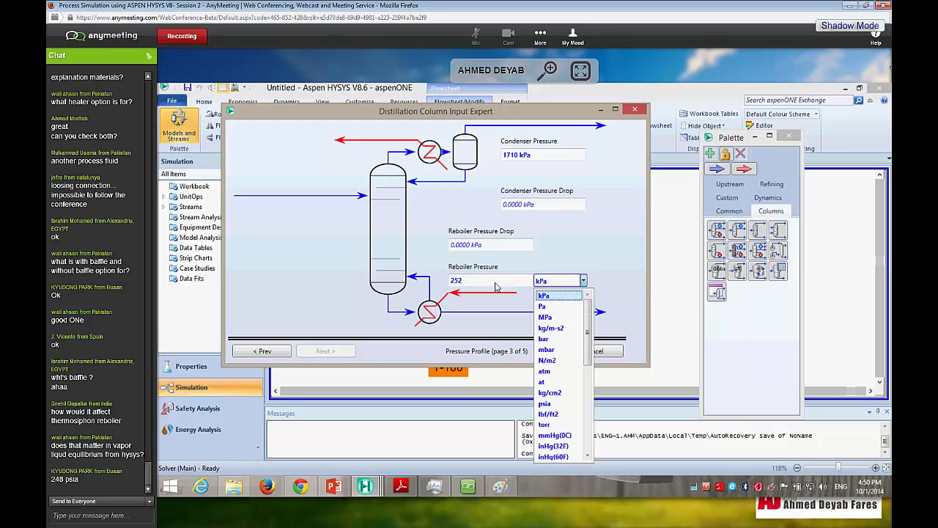
click(556, 403)
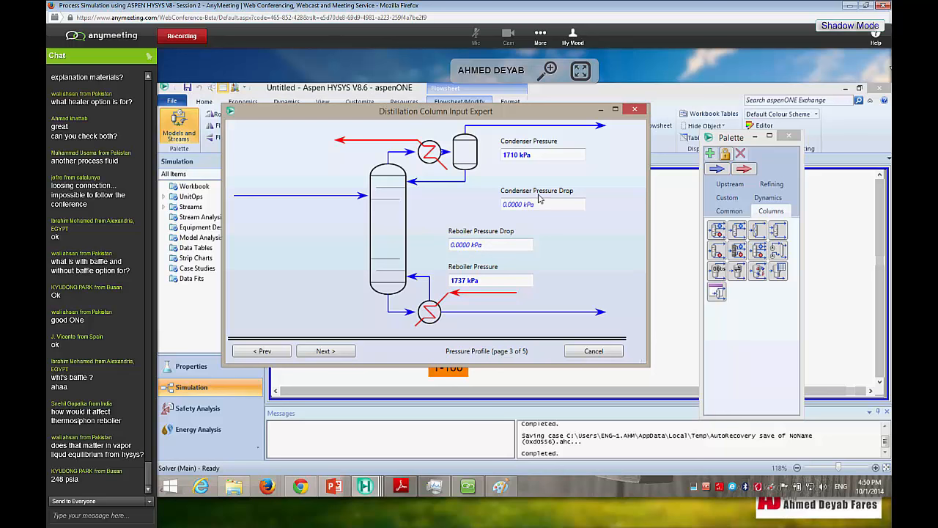
- Leave the condenser and reboiler pressure drops at their zero defaults and continue to the optional estimates page
mouse_move(539, 205)
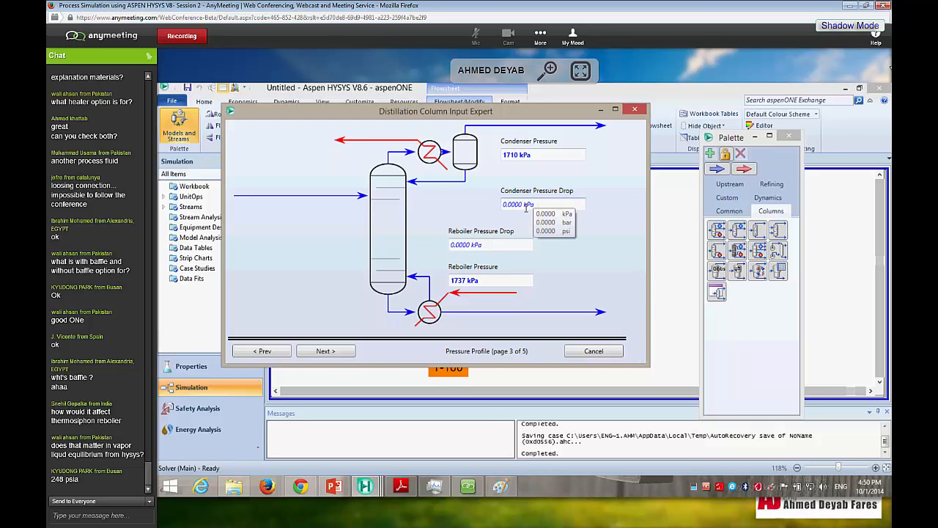
mouse_move(470, 245)
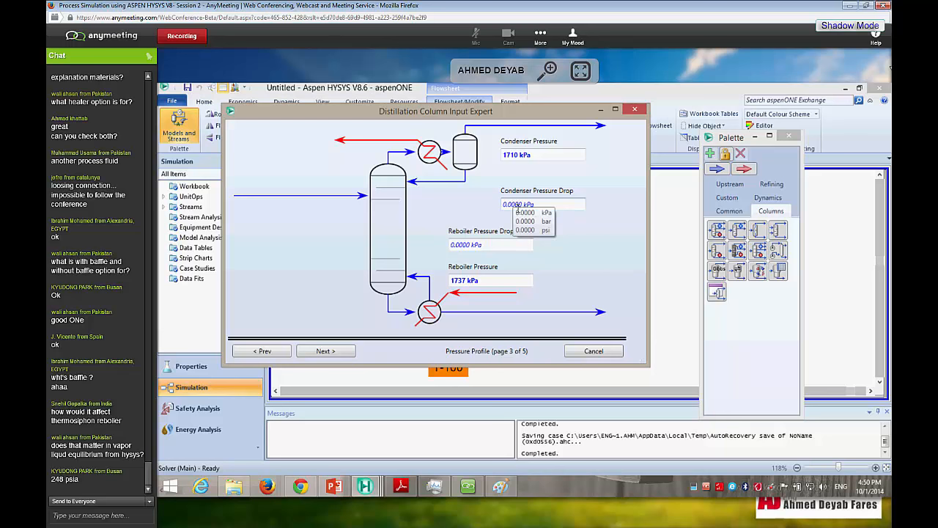
click(349, 353)
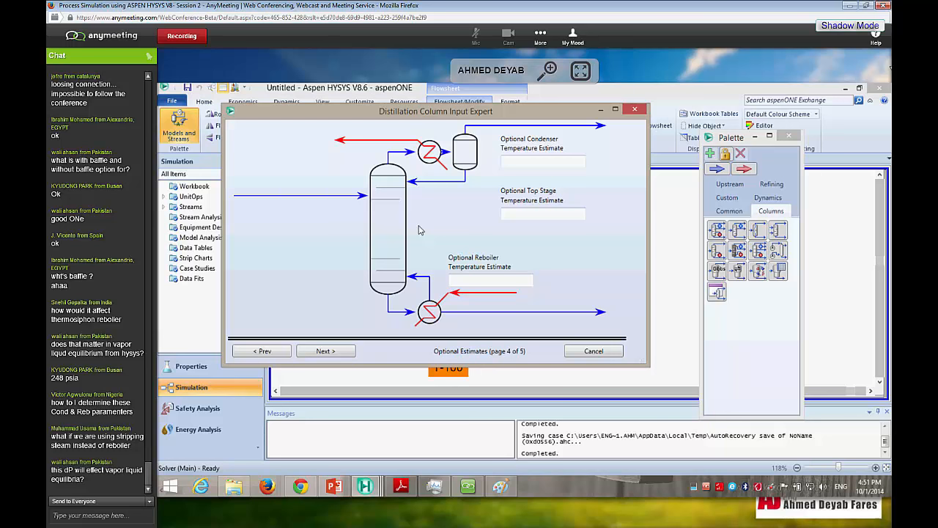
- Leave the optional condenser temperature estimate empty and rate the meeting audio as "Sounds good to me"
click(559, 168)
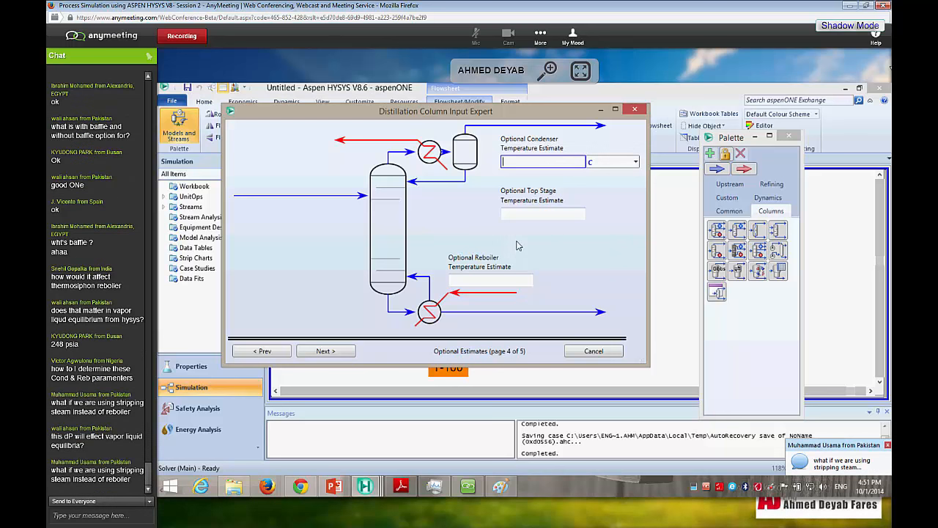
click(479, 251)
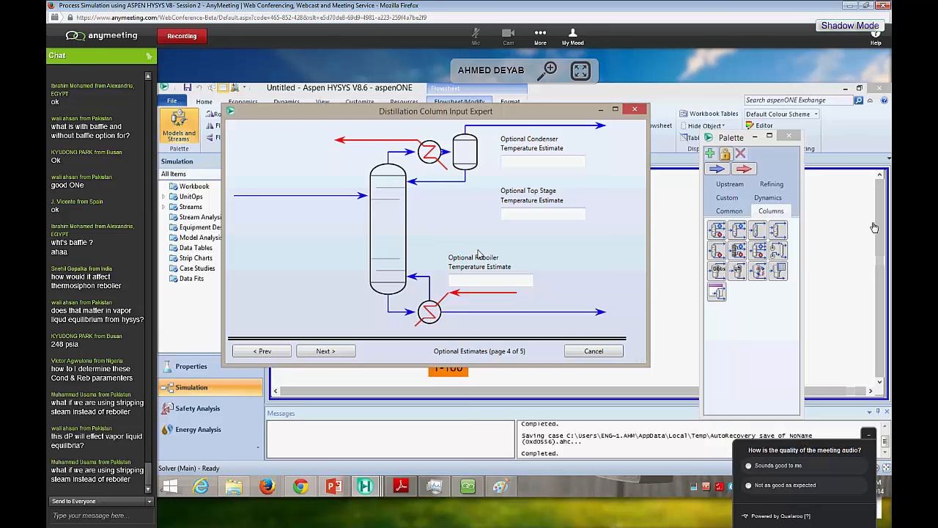
click(797, 465)
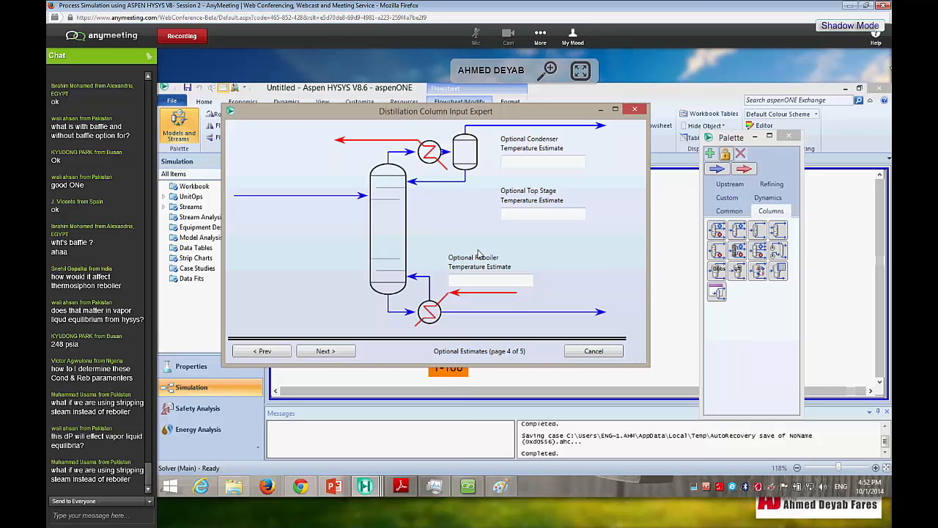
- Continue to the column's specifications page and look up the required reflux ratio and vapor overhead product in WorkBook.pdf
click(343, 352)
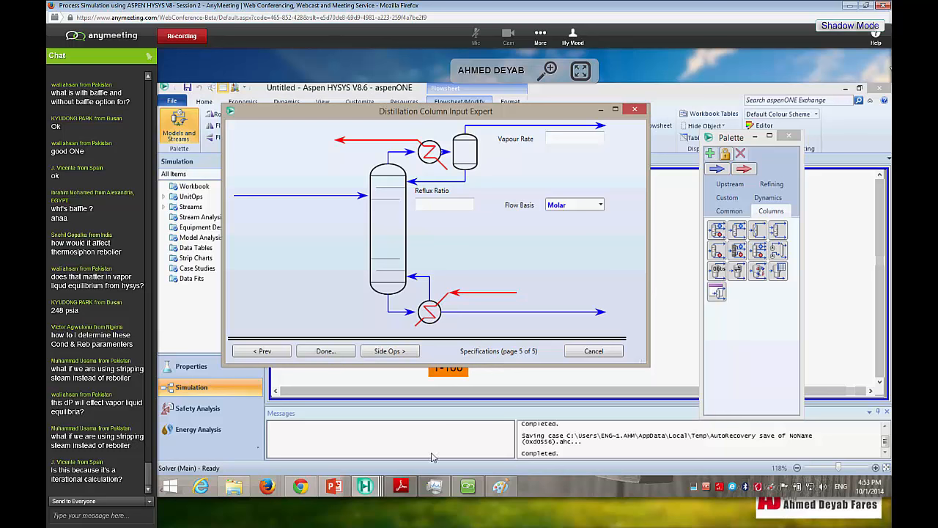
click(400, 487)
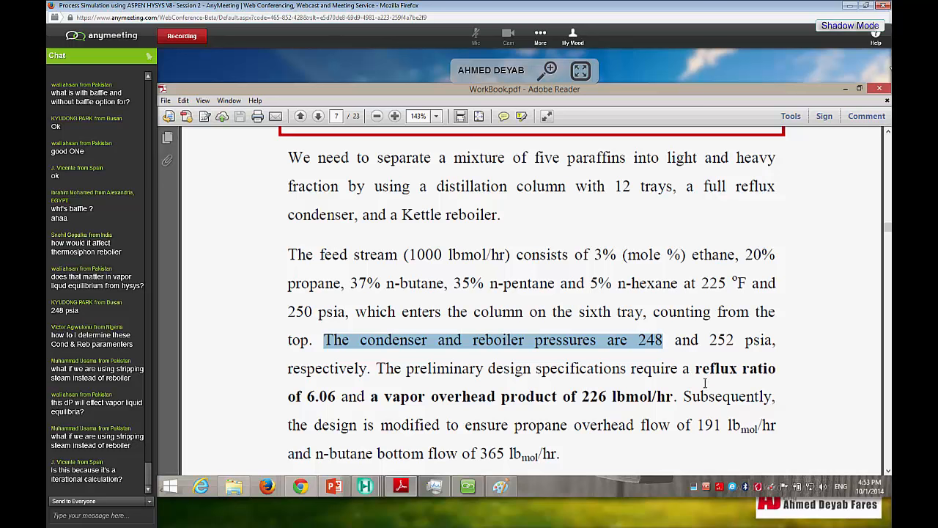
drag(695, 369, 608, 397)
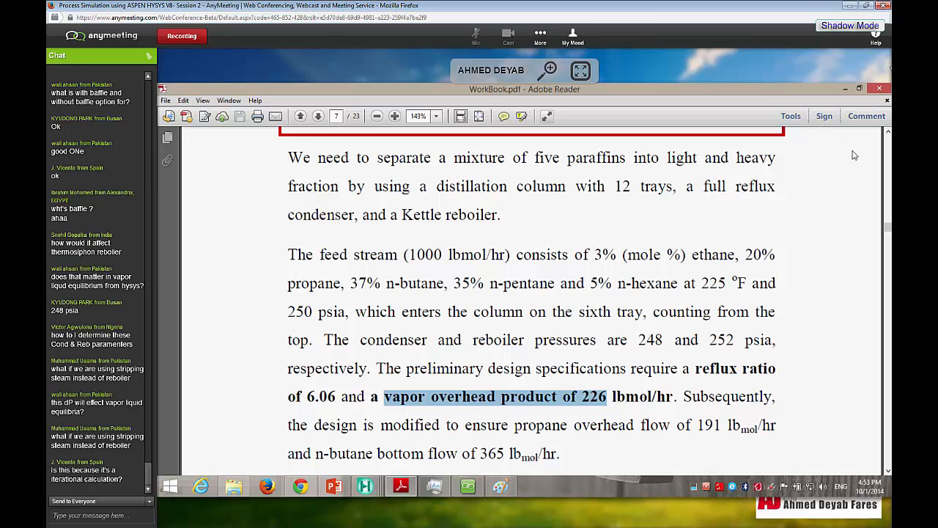
click(844, 89)
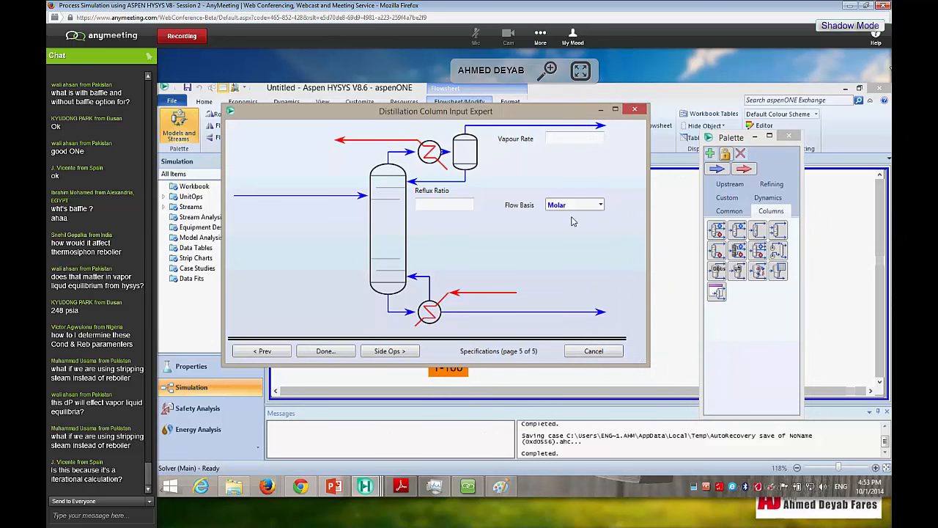
- Set the column's reflux ratio to 6.06 and its vapour rate to 226 lbmole/h
click(466, 206)
text(6.06)
key(Return)
click(579, 148)
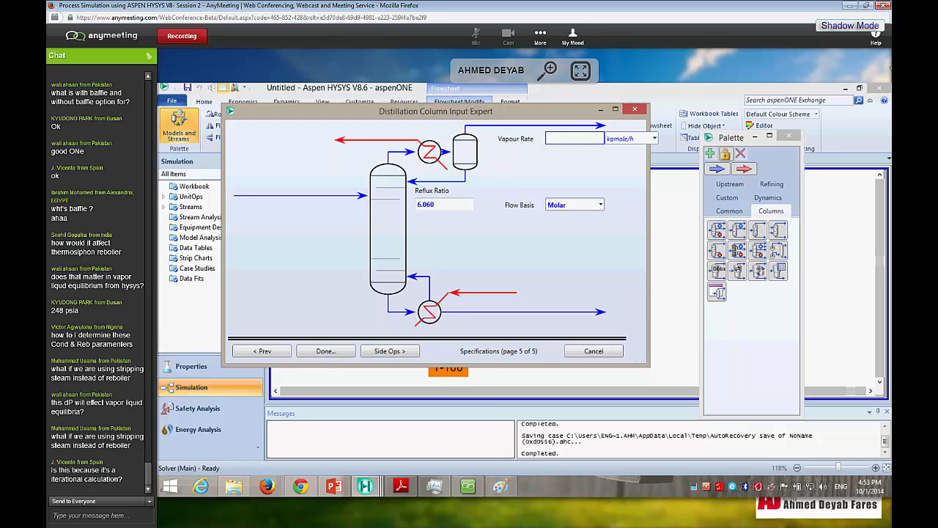
text(226)
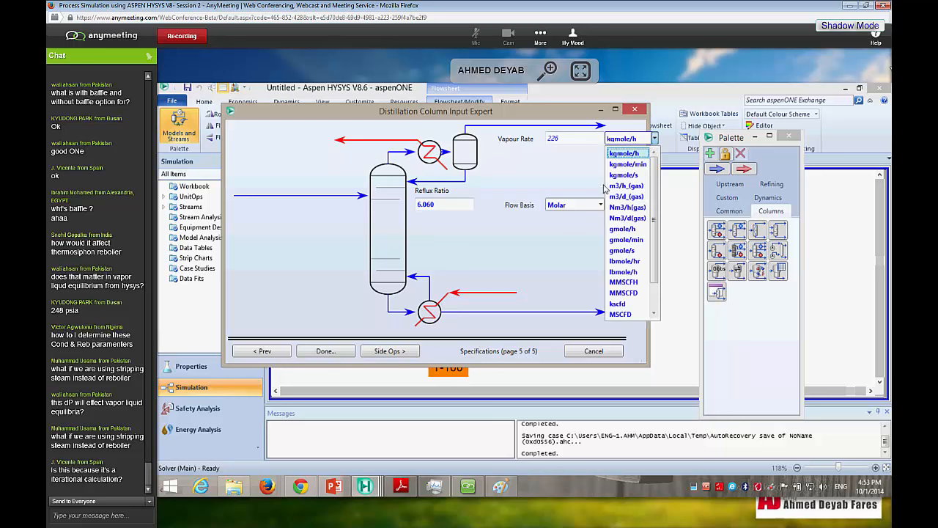
click(623, 271)
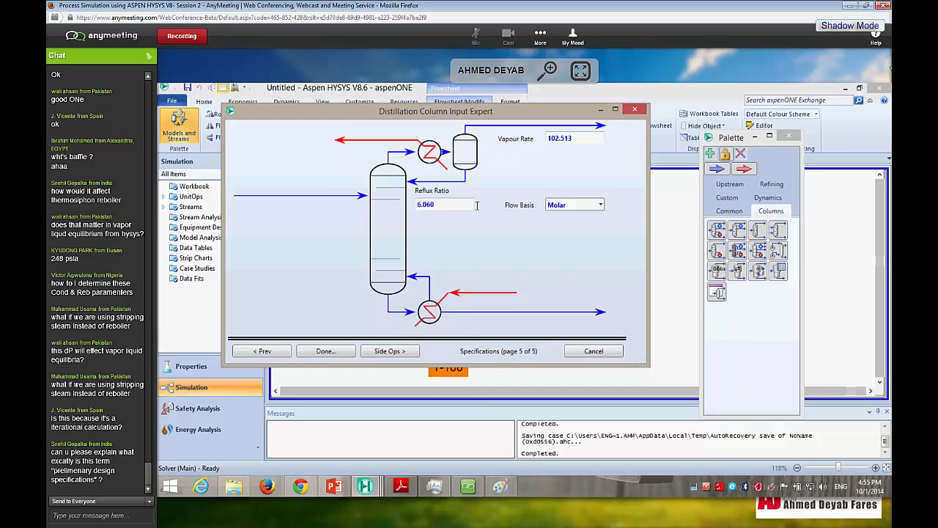
- Recheck the reflux ratio and vapour rate, finish the column input expert and reposition the T-100 column window
click(455, 209)
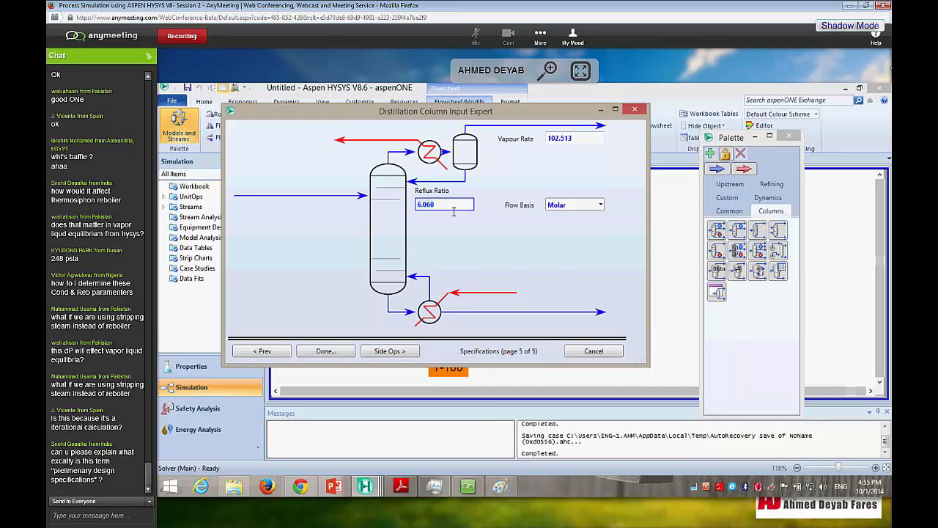
click(573, 138)
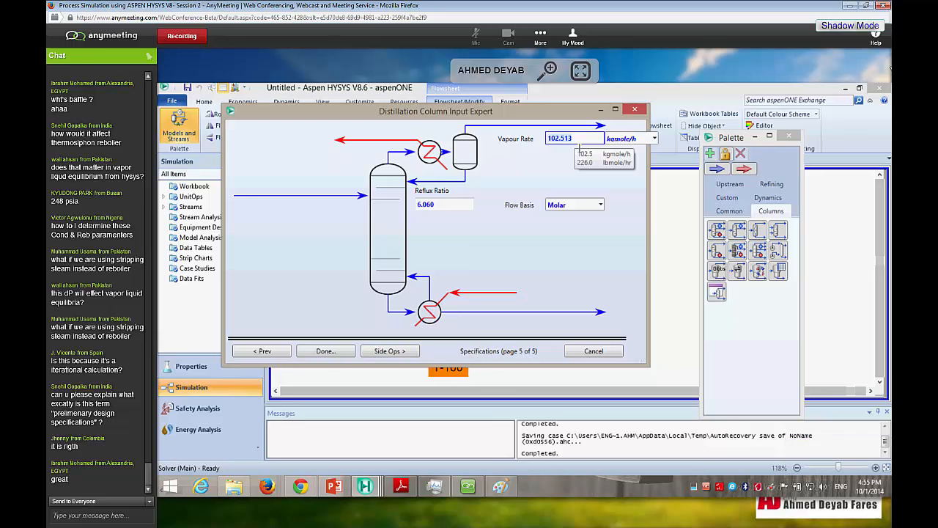
click(335, 353)
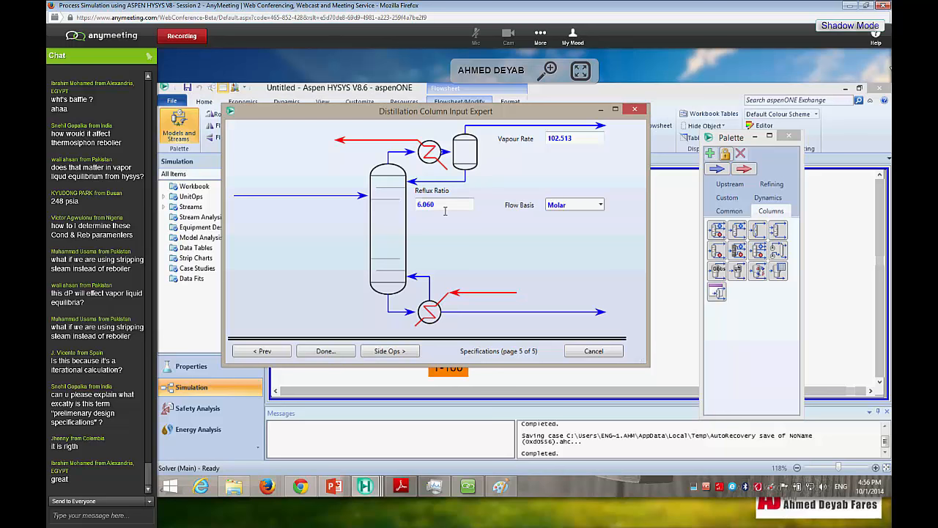
mouse_move(587, 146)
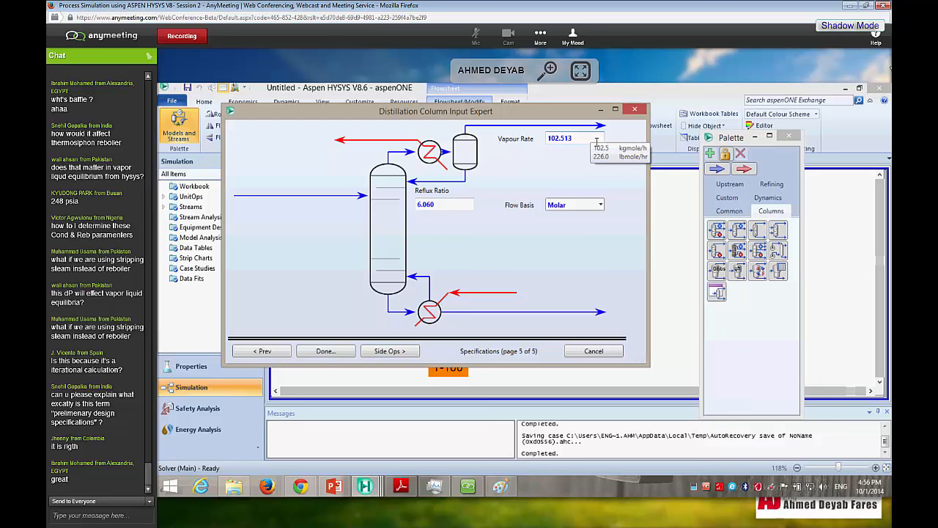
click(347, 353)
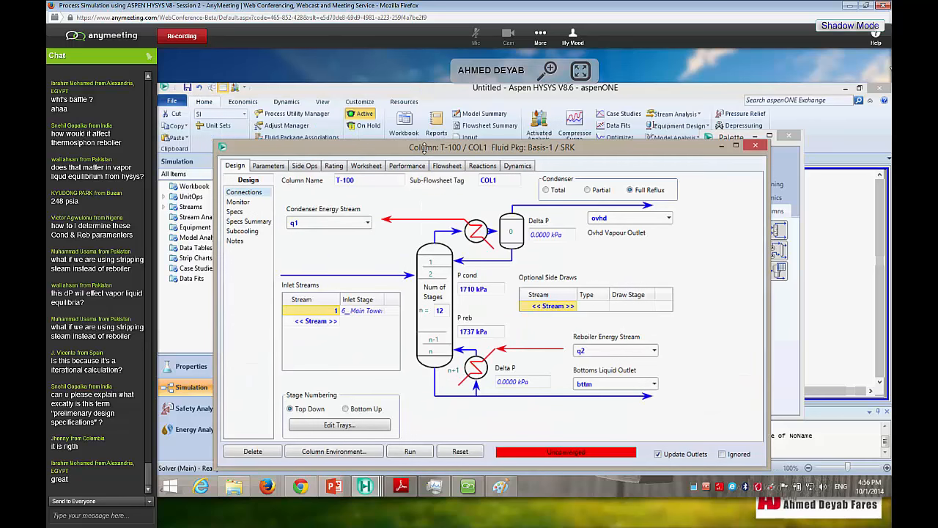
drag(424, 146, 429, 116)
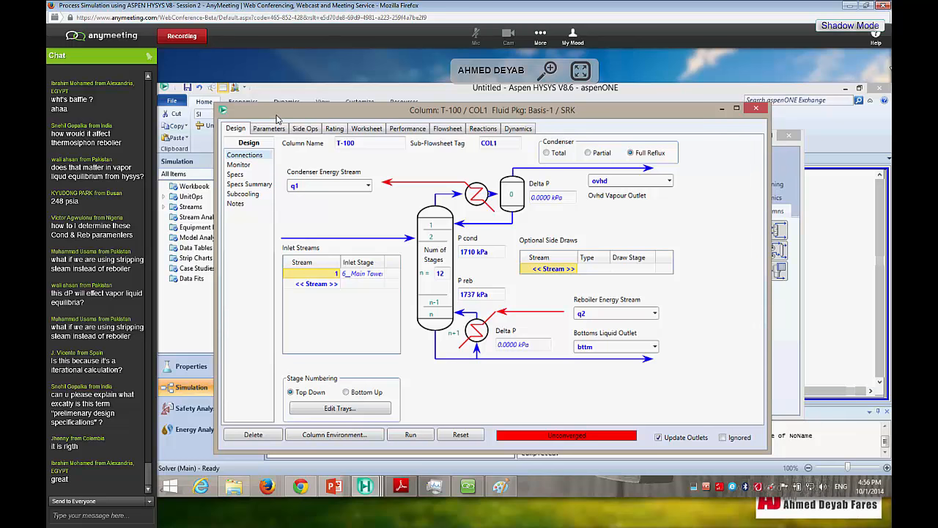
drag(276, 116, 302, 107)
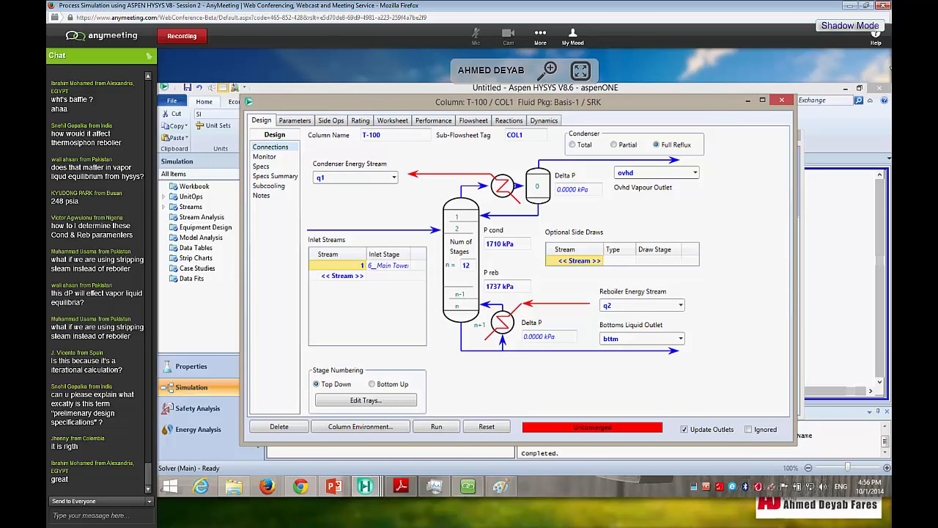
- Switch to the meeting window, check its attendee list and return to the T-100 column window
click(468, 487)
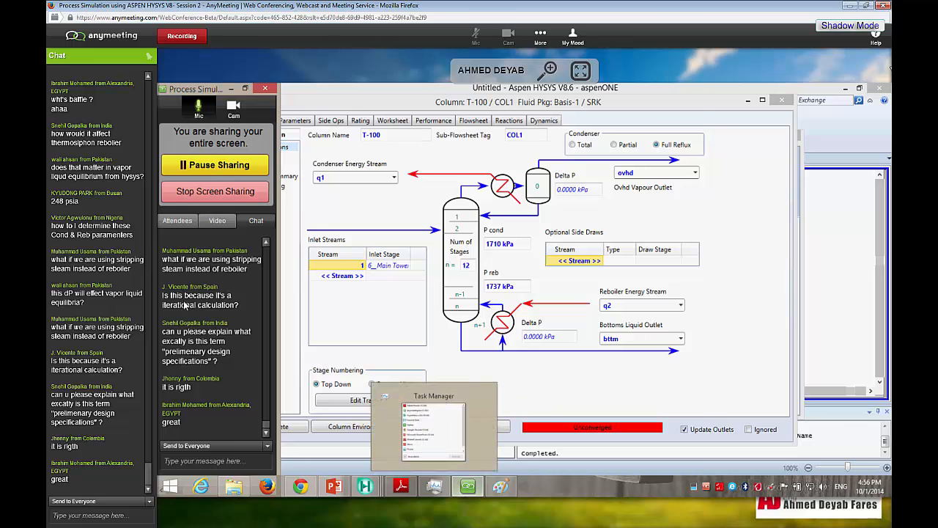
click(178, 220)
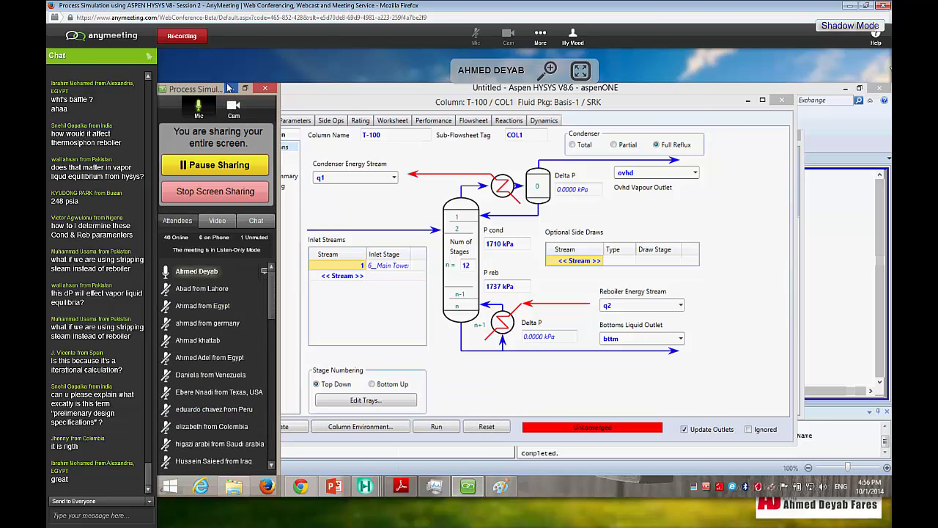
click(231, 89)
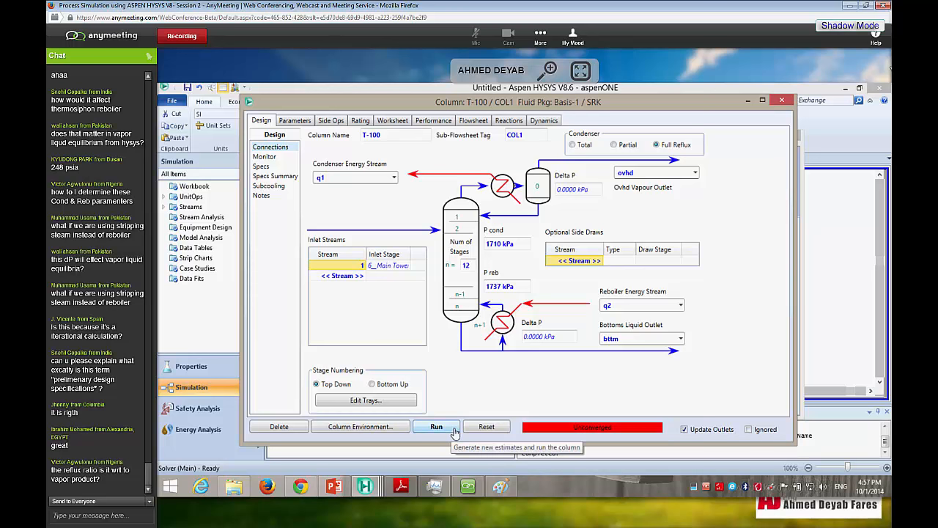
- Run column T-100 and review its performance summary by molar flows, recovery and composition
click(456, 429)
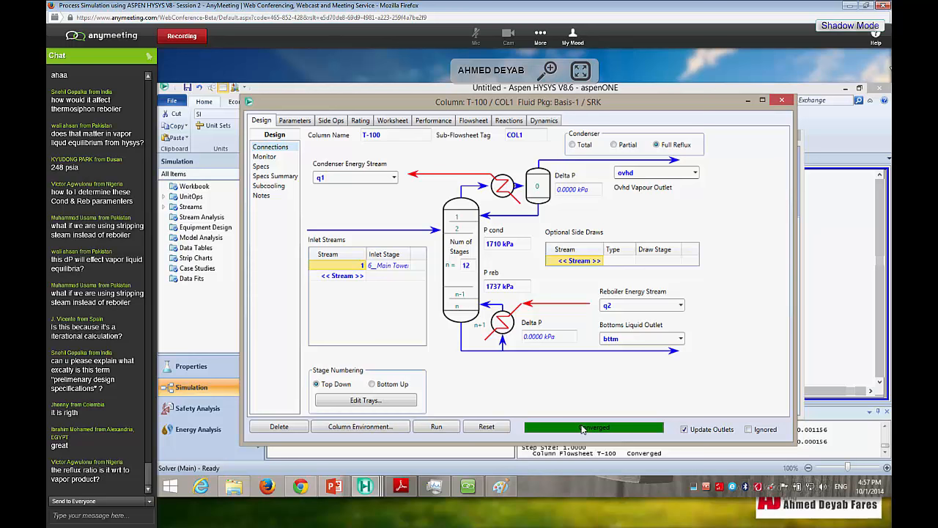
click(433, 121)
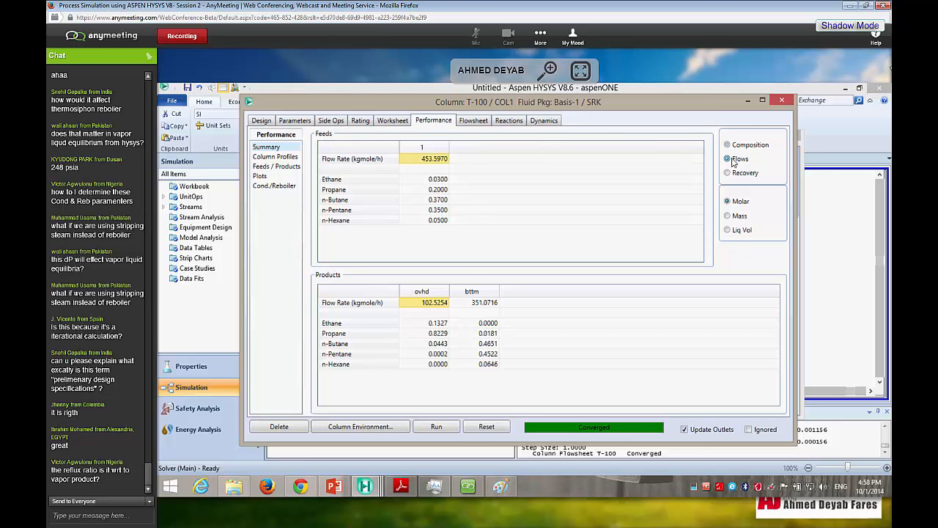
click(734, 161)
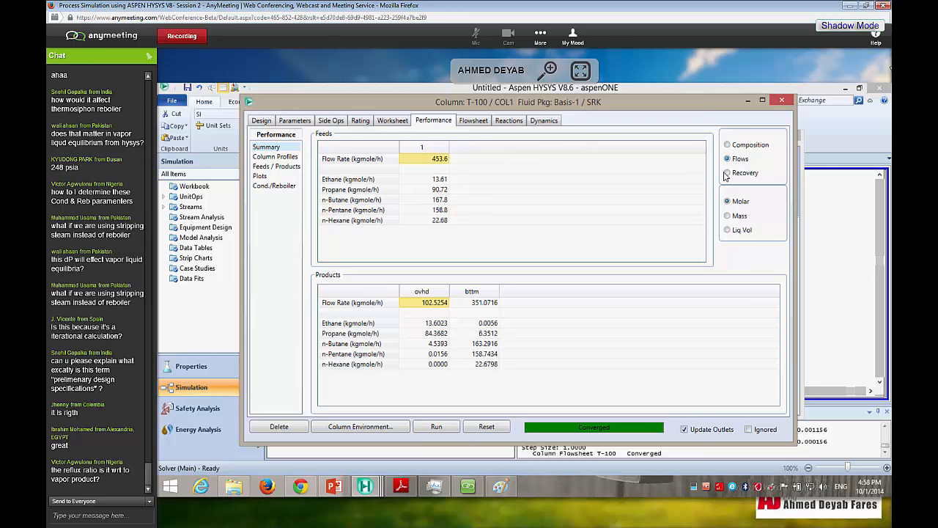
click(727, 174)
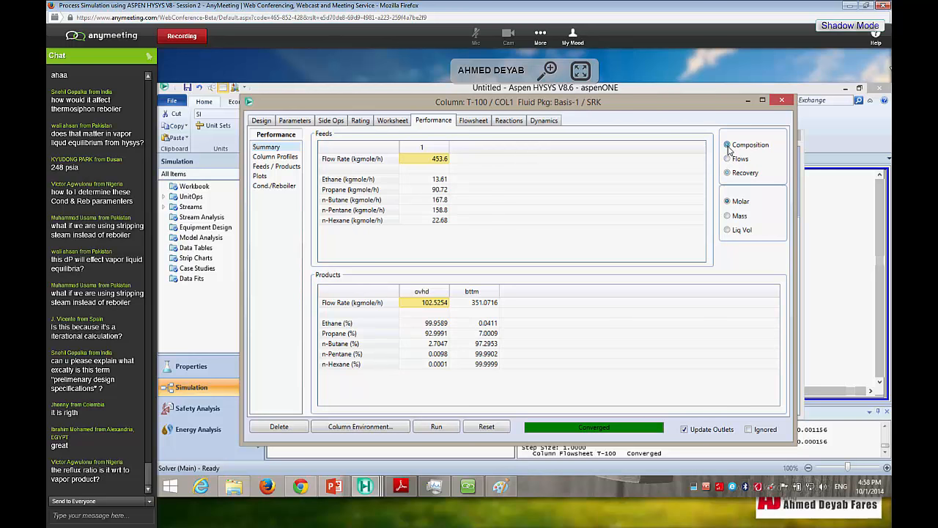
click(728, 146)
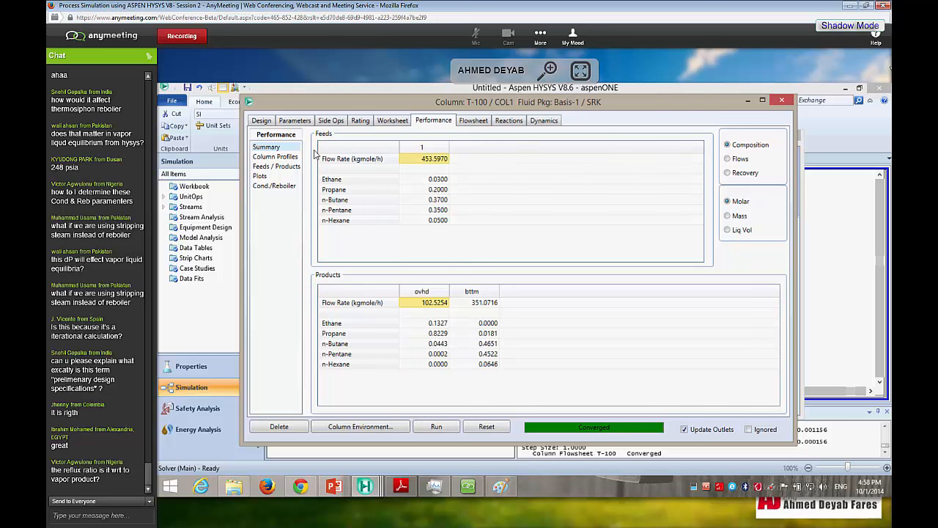
- Examine the column profiles for the stage temperatures and the net liquid and net vapour flows
click(275, 157)
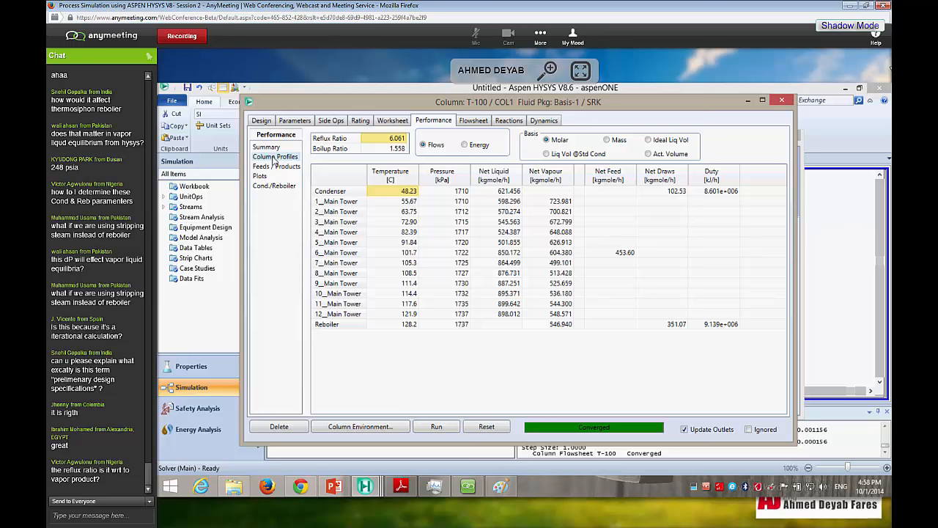
mouse_move(410, 197)
mouse_move(412, 222)
click(404, 243)
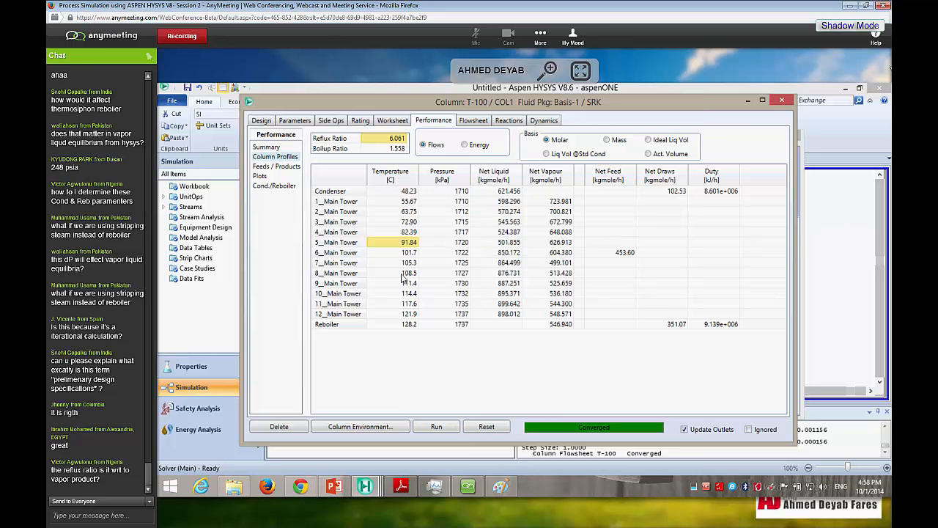
click(511, 233)
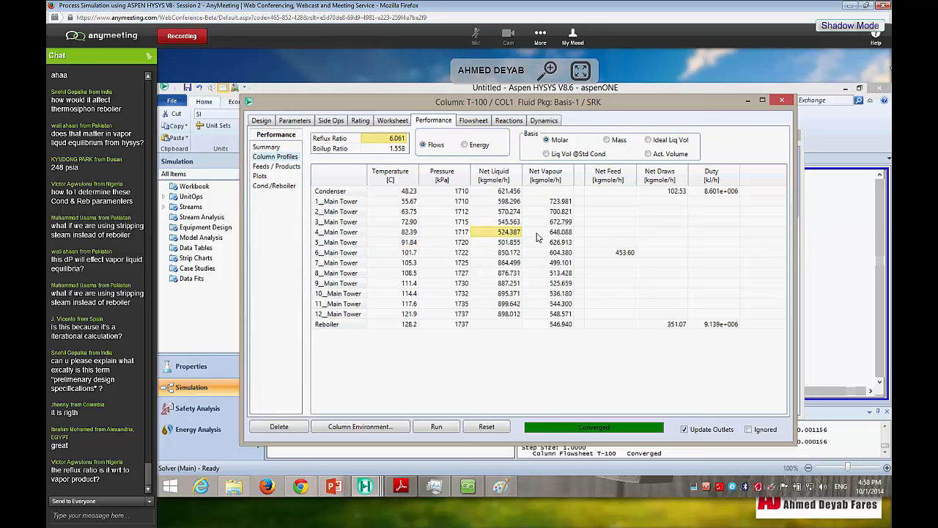
click(550, 233)
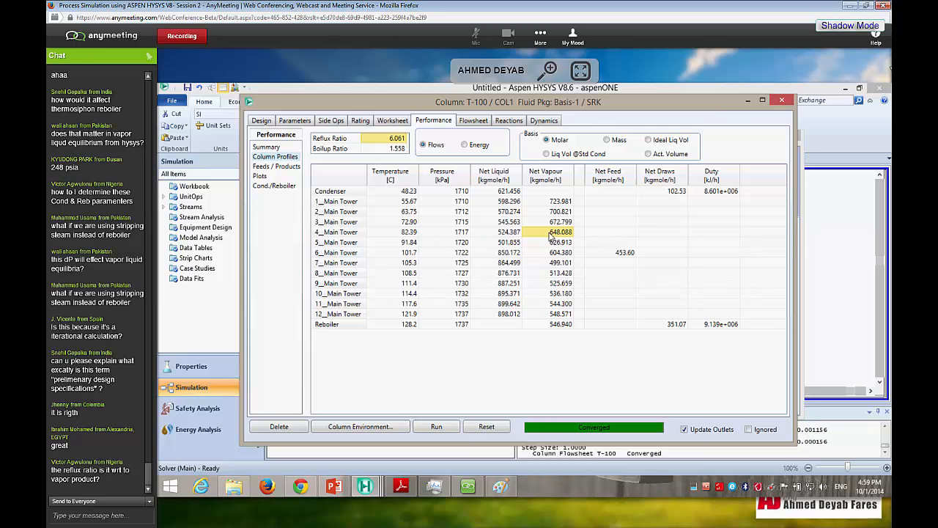
- Examine the condenser and reboiler results, including the duties, reflux flowrate and reboiler outlet flowrate
click(270, 188)
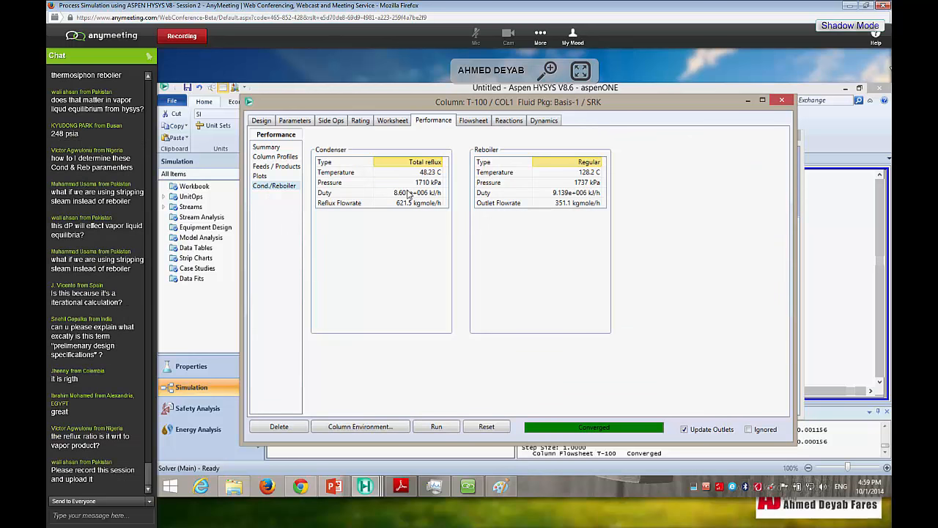
mouse_move(566, 195)
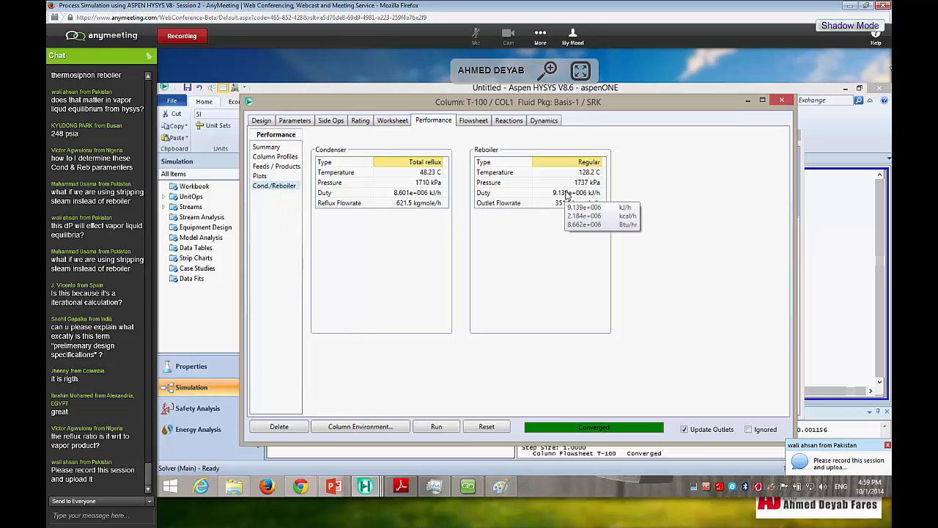
click(427, 203)
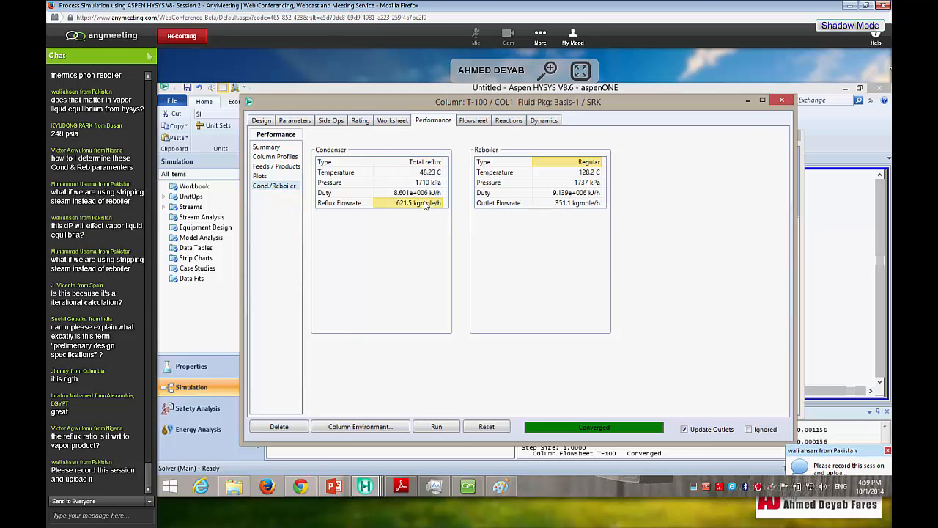
click(568, 203)
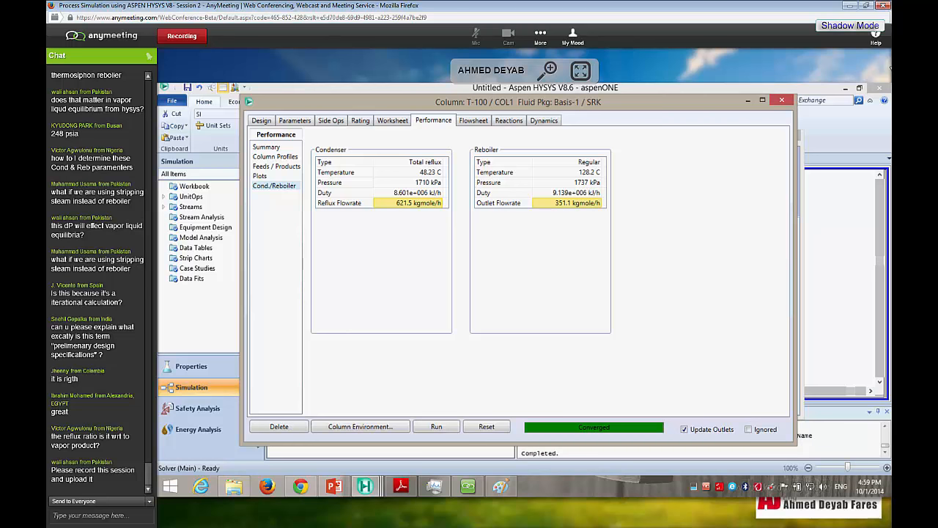
- Plot the tray-by-tray composition profile of column T-100 over all trays and enlarge the graph
click(261, 177)
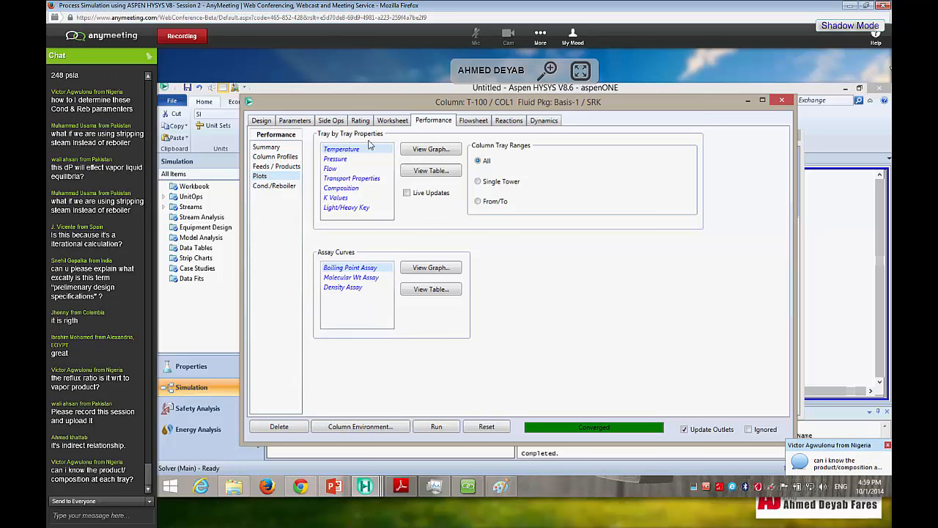
click(336, 159)
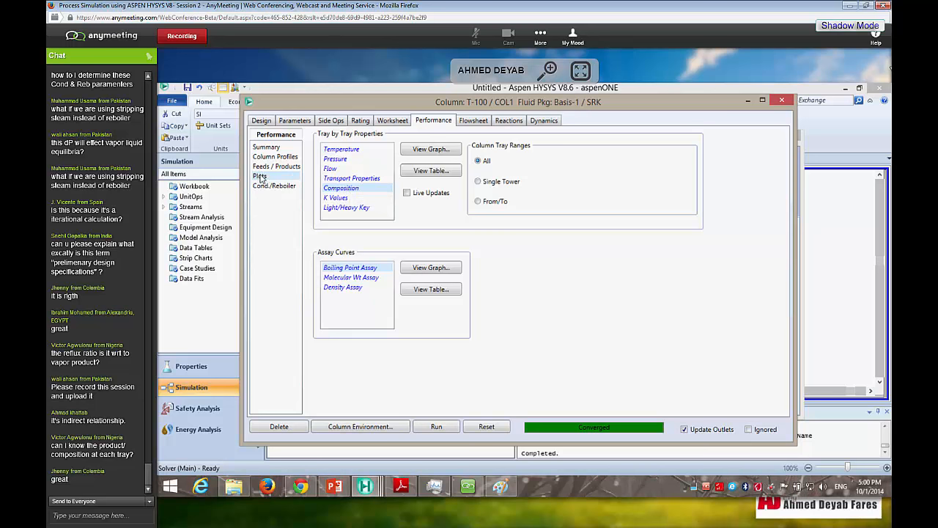
click(453, 150)
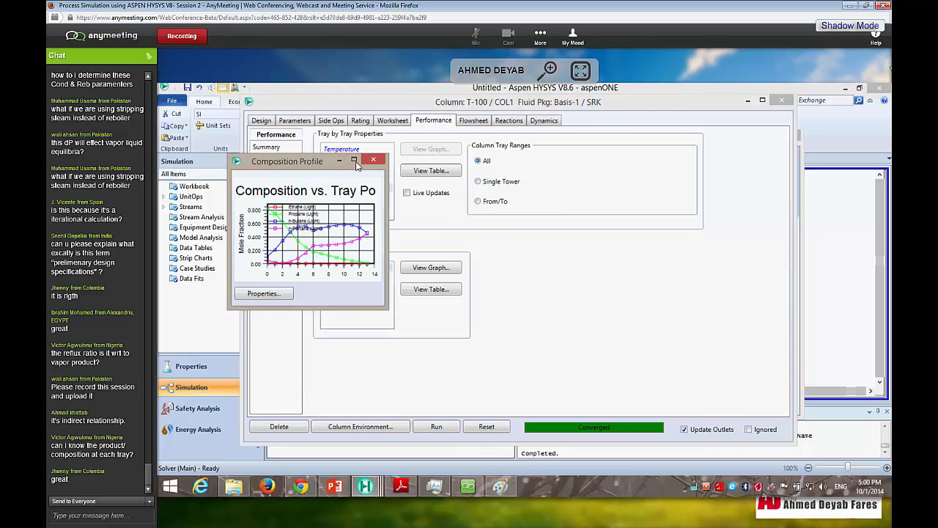
click(354, 161)
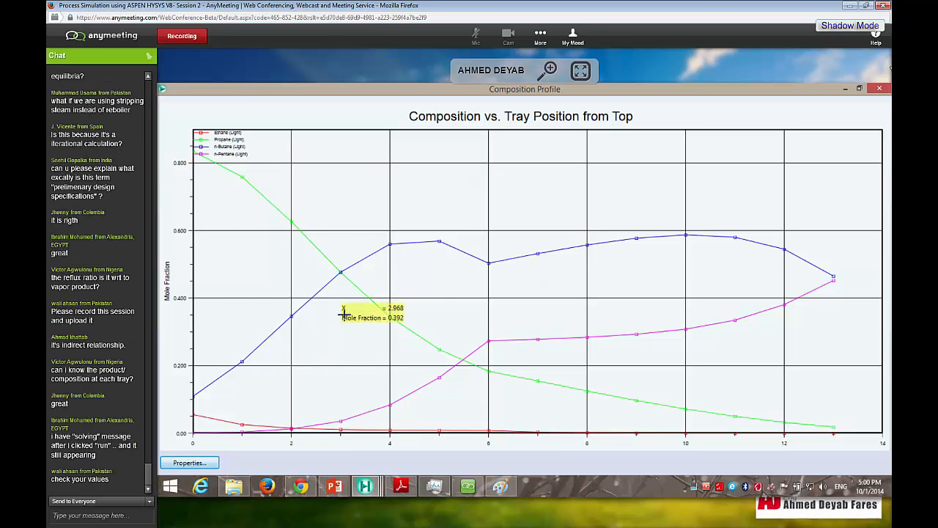
- Check the component, basis and phase options of the composition profile plot, and close the graph
click(212, 469)
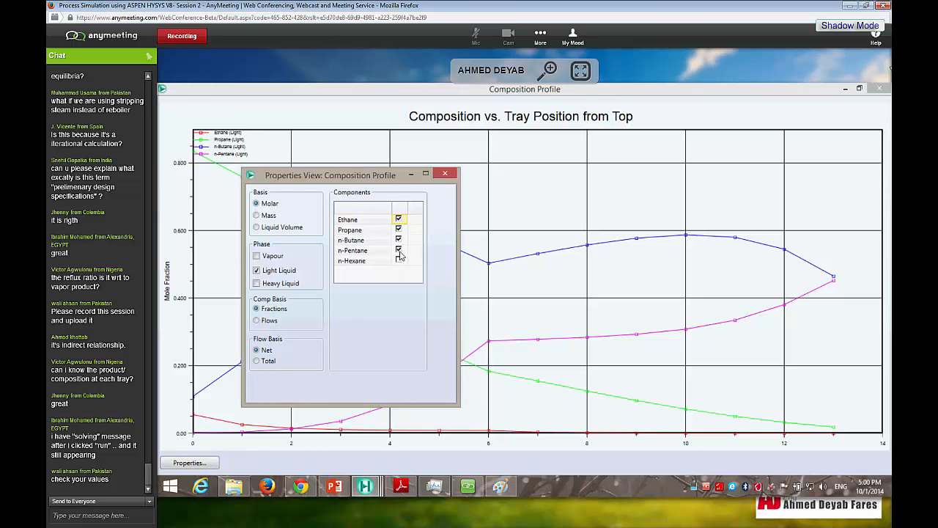
click(398, 249)
click(443, 179)
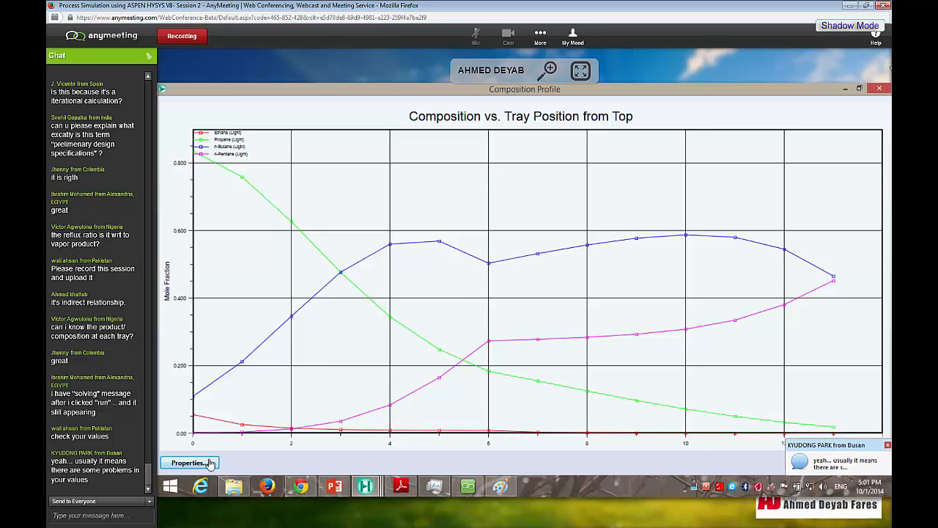
click(873, 90)
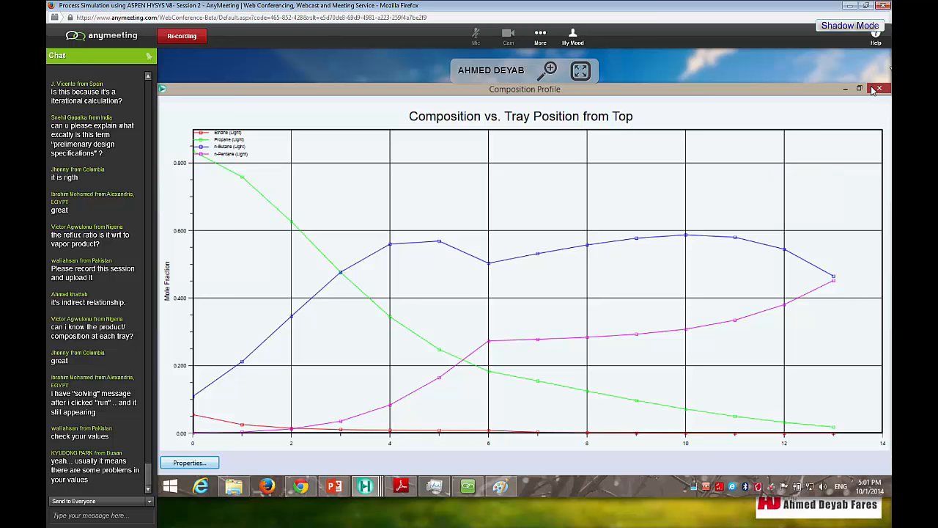
click(880, 88)
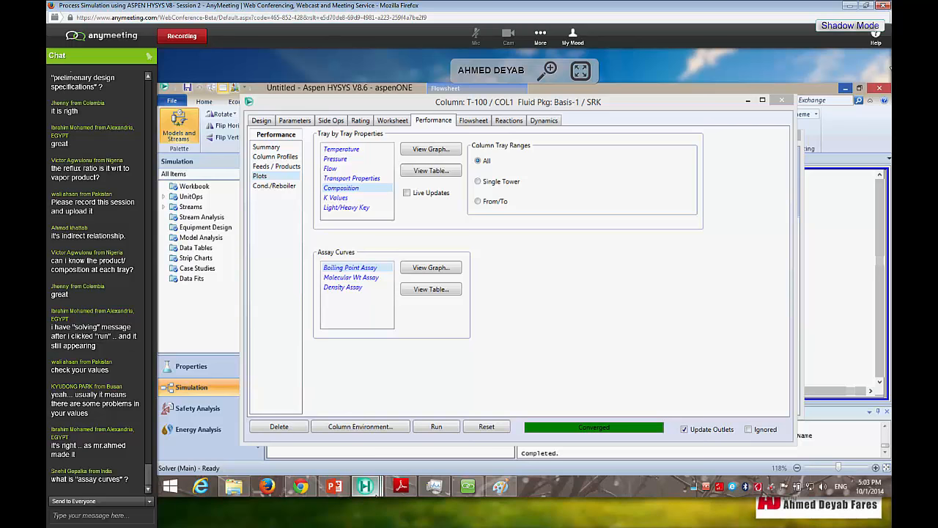
- Switch to WorkBook.pdf in Adobe Reader, review the preliminary and modified design specifications on page 7, and return to the T-100 column window
click(397, 490)
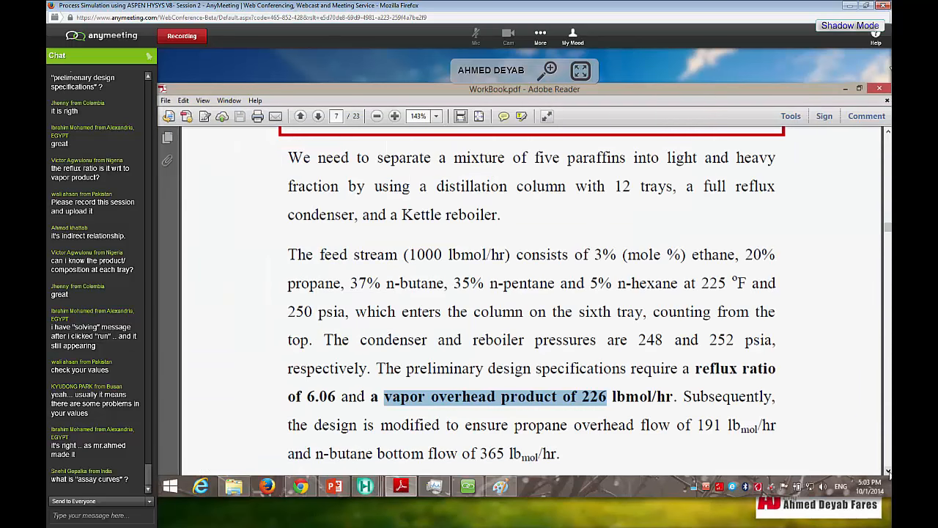
click(888, 471)
click(888, 472)
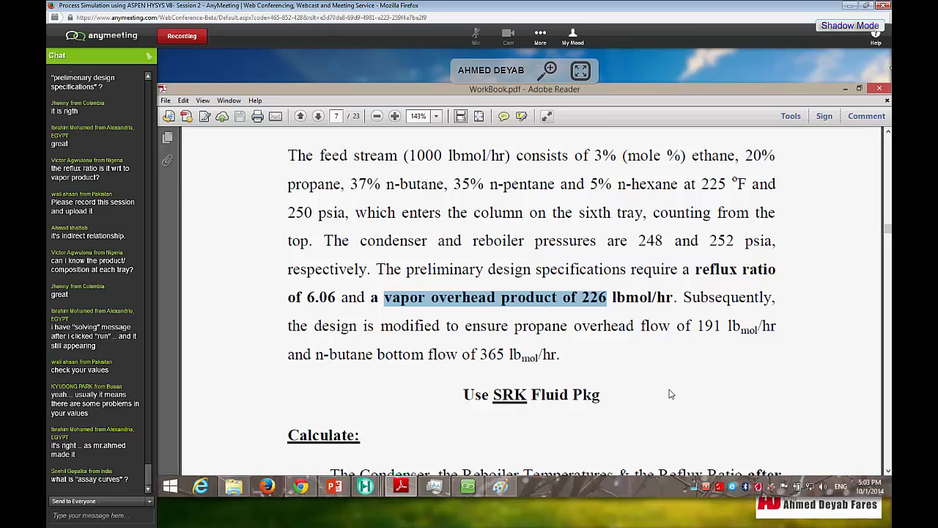
drag(684, 300, 578, 355)
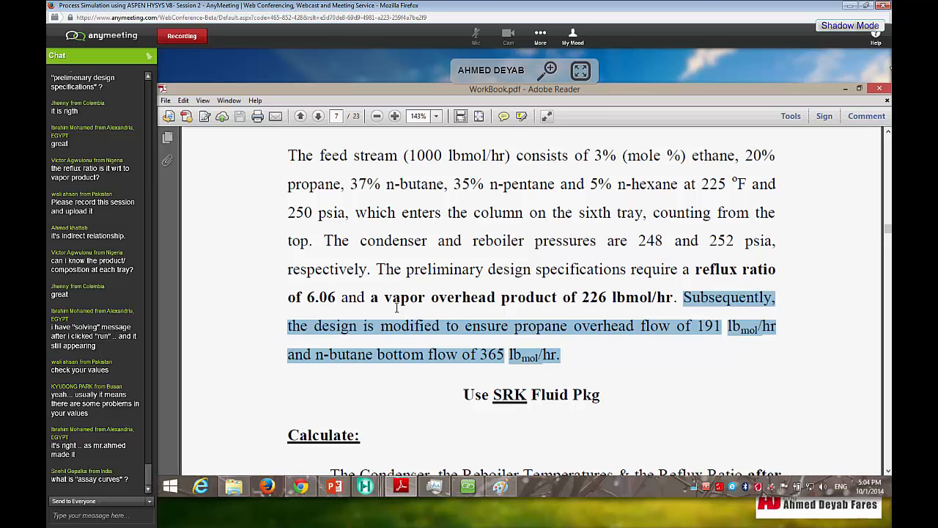
drag(384, 297, 651, 298)
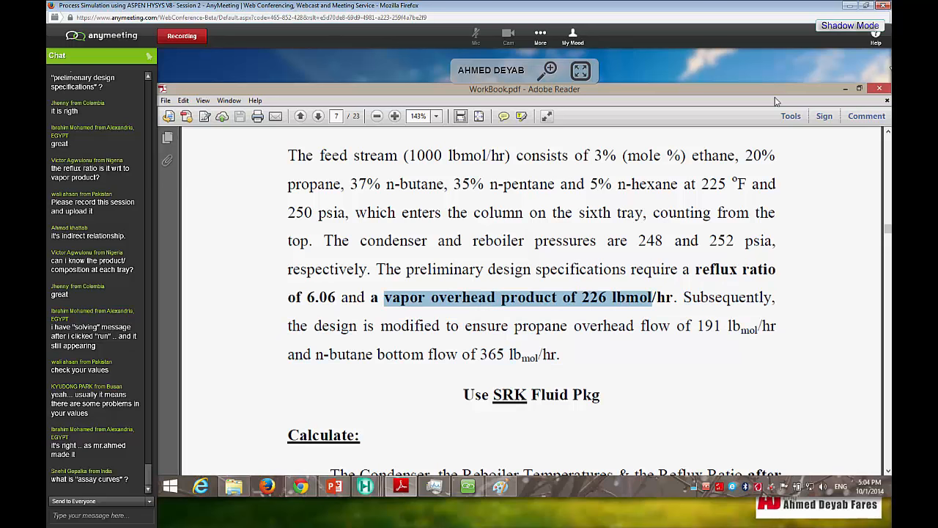
click(845, 88)
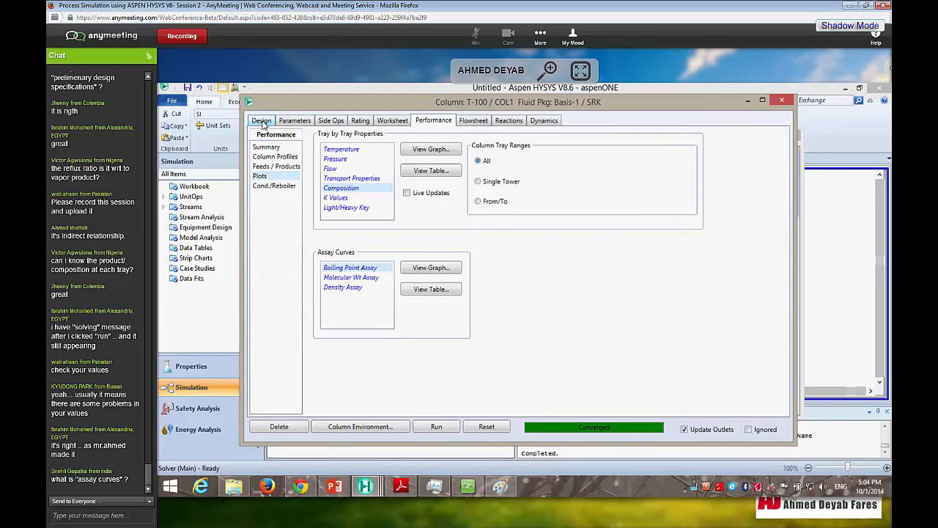
- Deactivate the Reflux Ratio and Vent Rate specifications in the T-100 column monitor
click(261, 121)
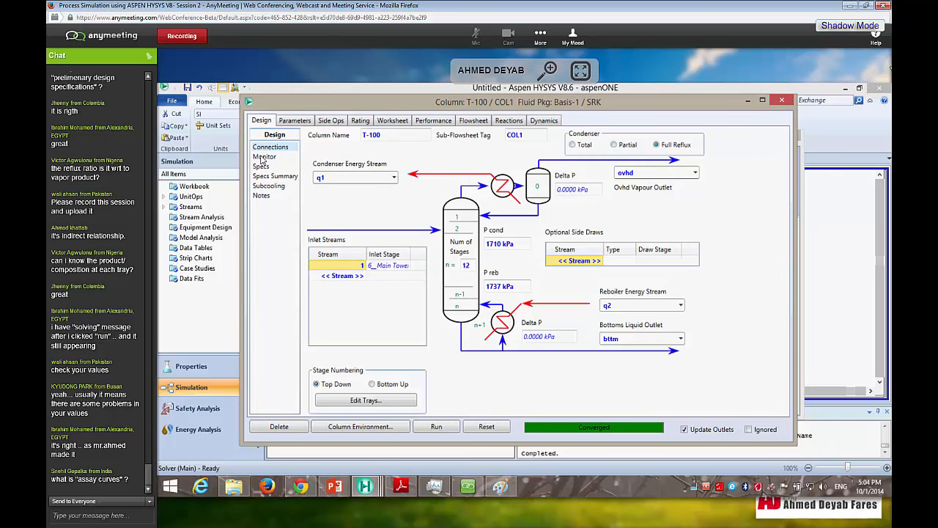
click(264, 157)
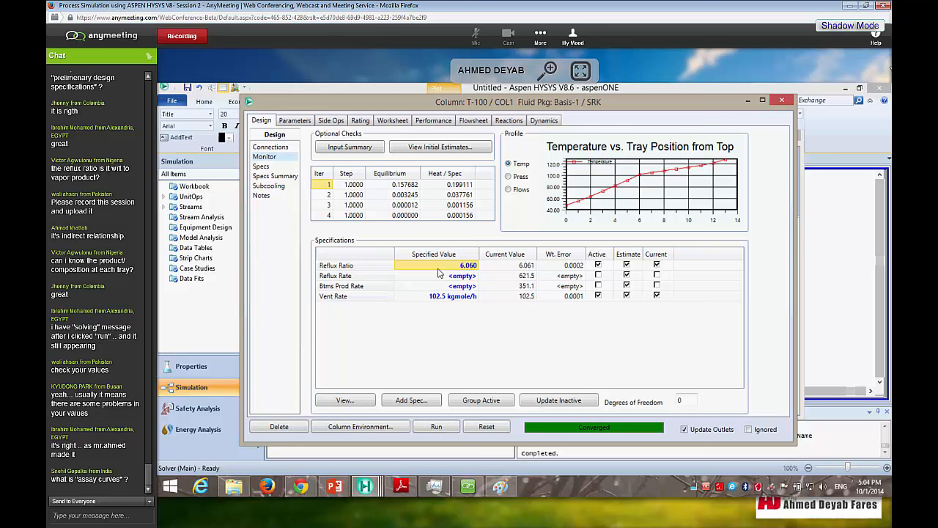
click(434, 297)
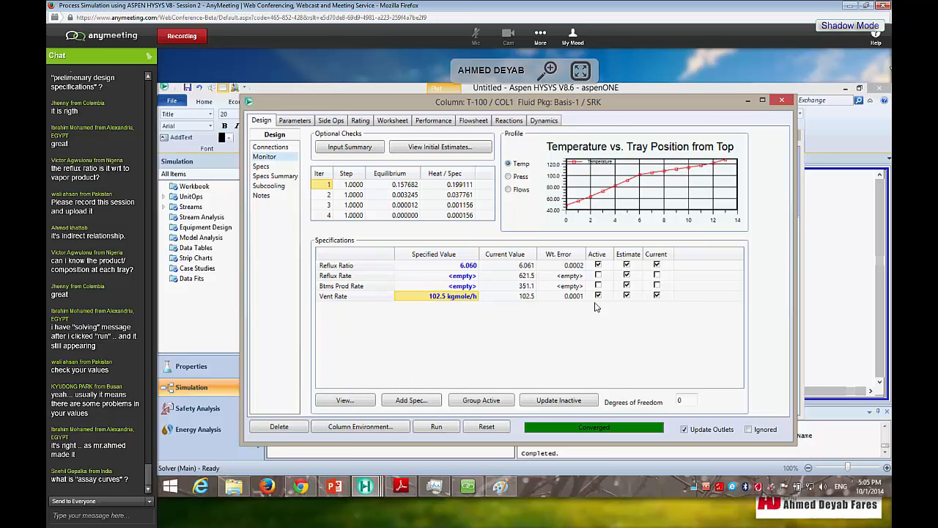
mouse_move(465, 300)
click(598, 266)
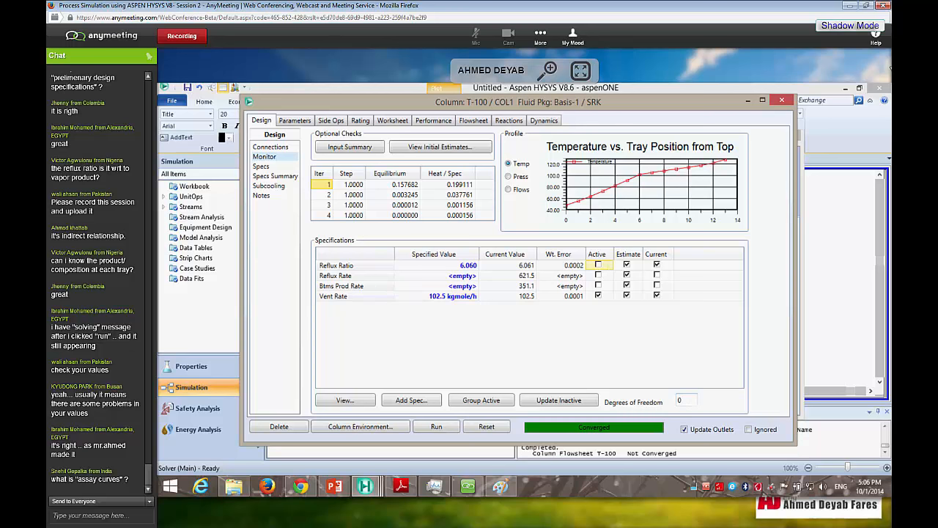
click(598, 297)
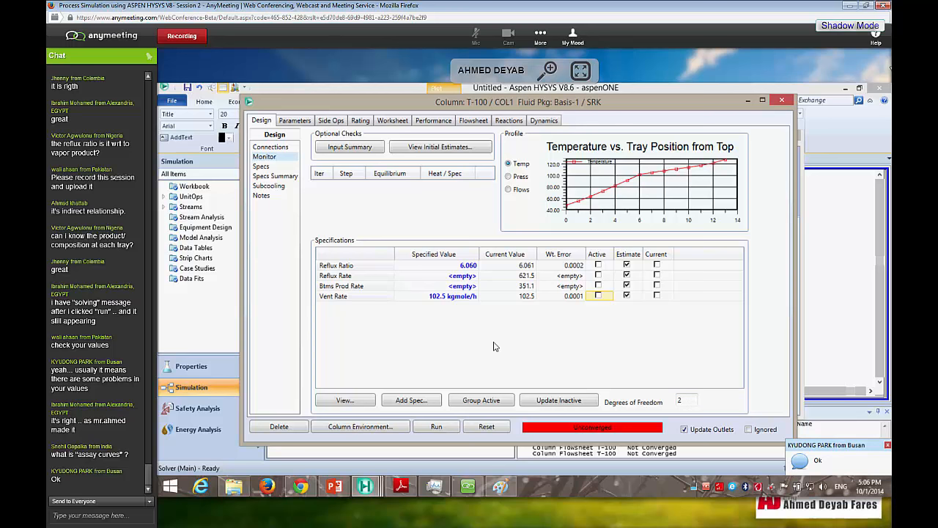
- Reread the propane overhead flow and n-butane bottom flow requirements in the workbook PDF and return to the column monitor
click(402, 490)
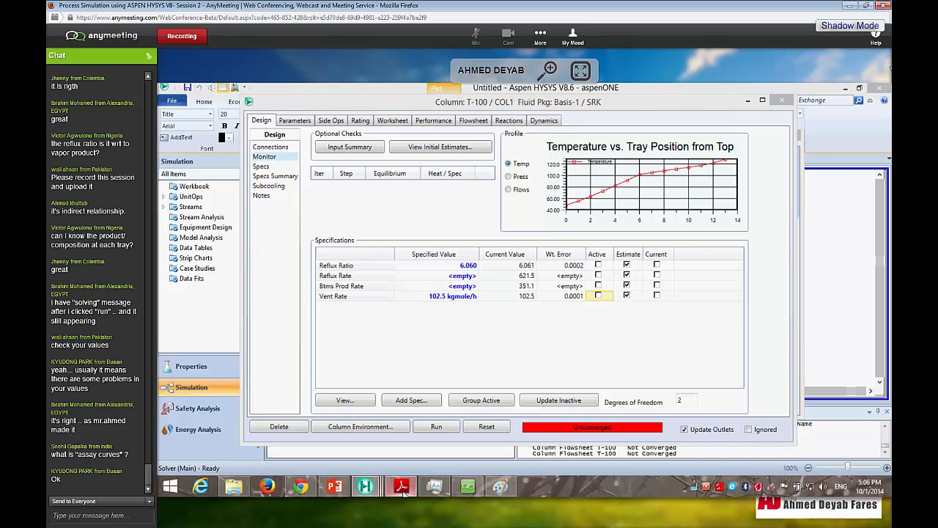
drag(288, 327, 744, 340)
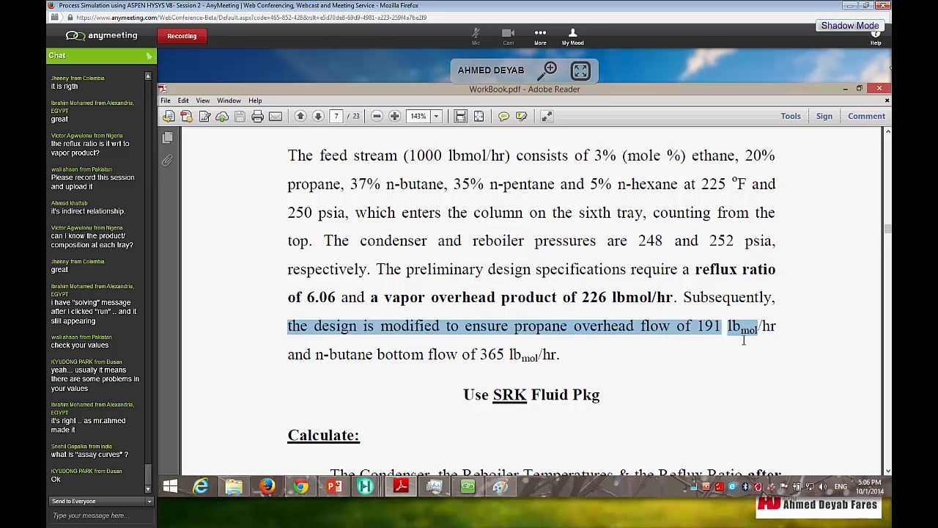
click(715, 335)
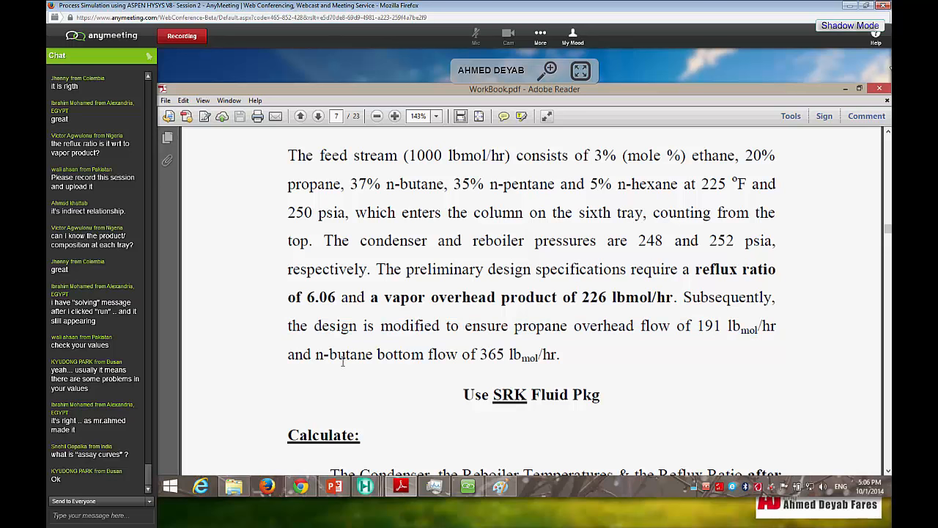
drag(325, 359, 498, 367)
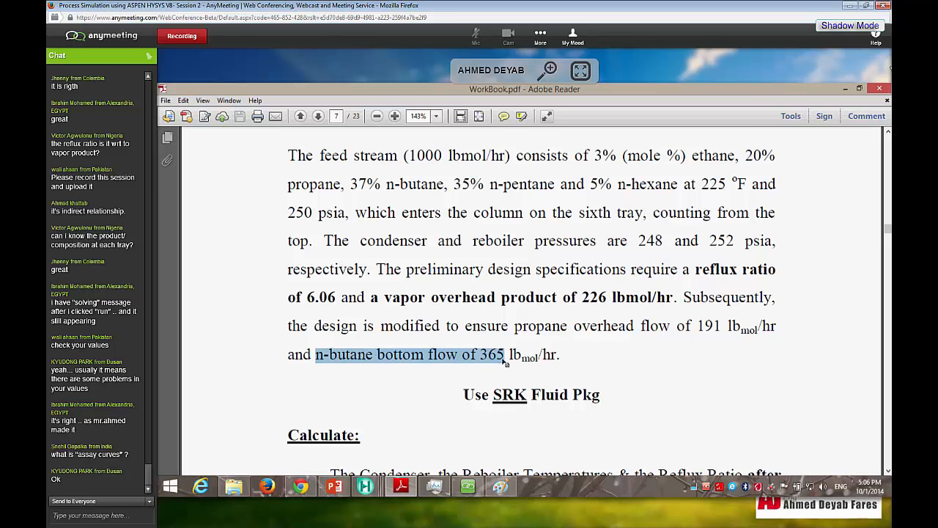
click(843, 89)
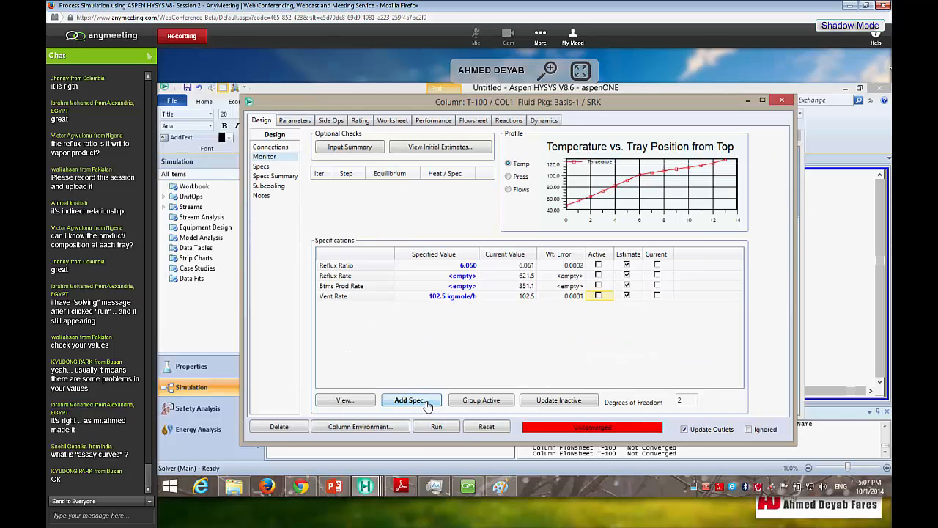
- Add a Column Component Flow specification to column T-100
click(427, 405)
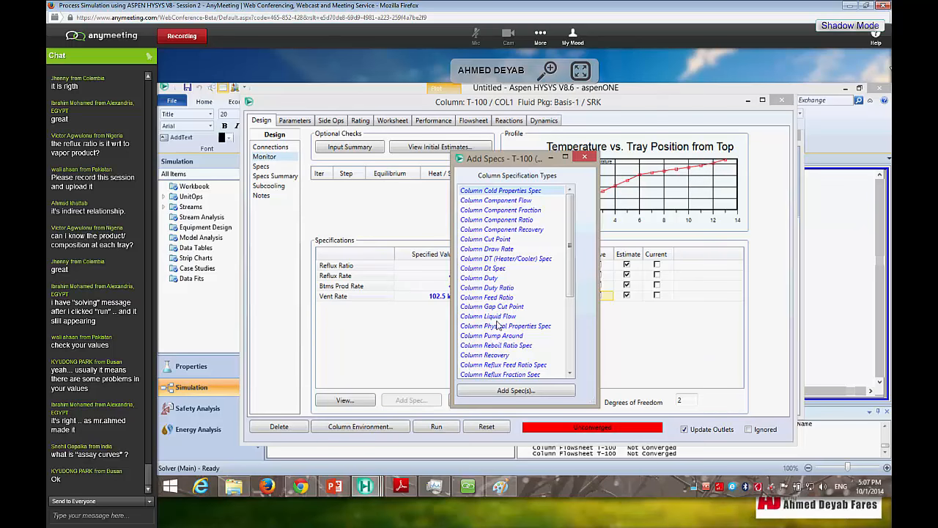
click(505, 201)
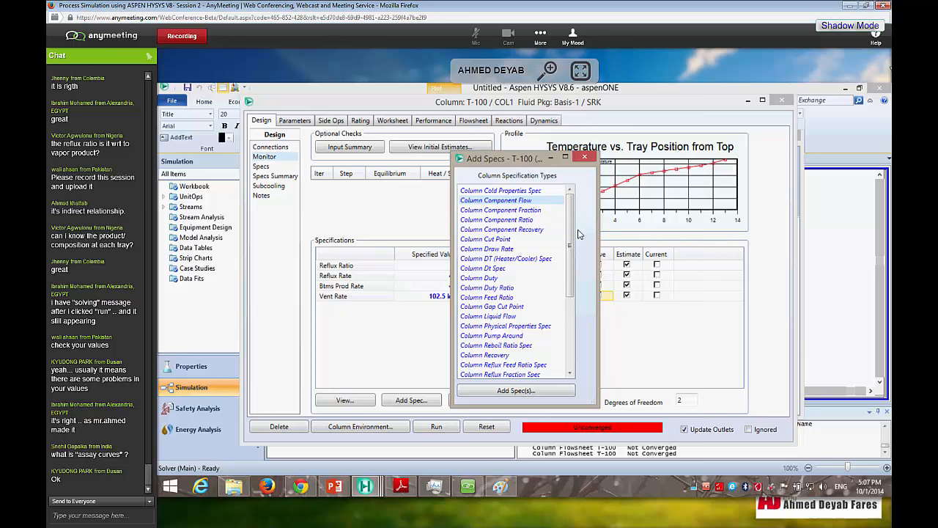
click(503, 212)
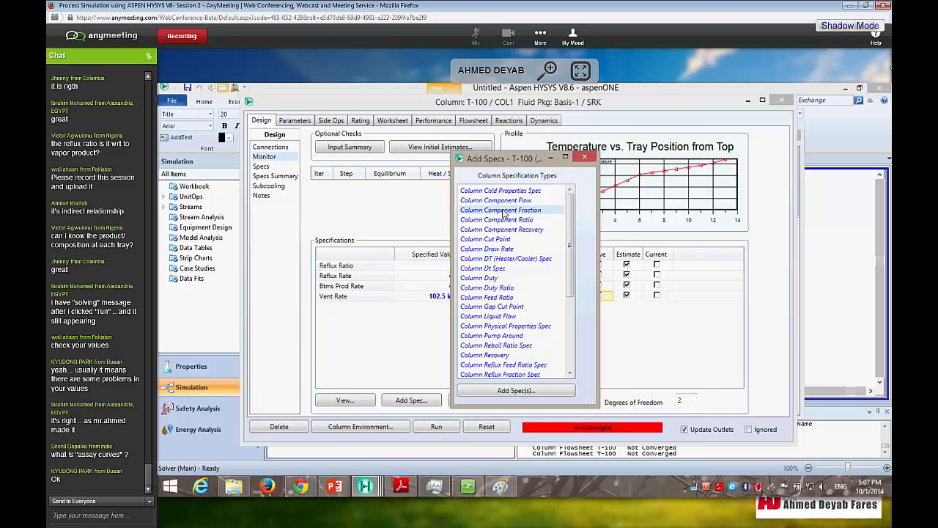
click(523, 202)
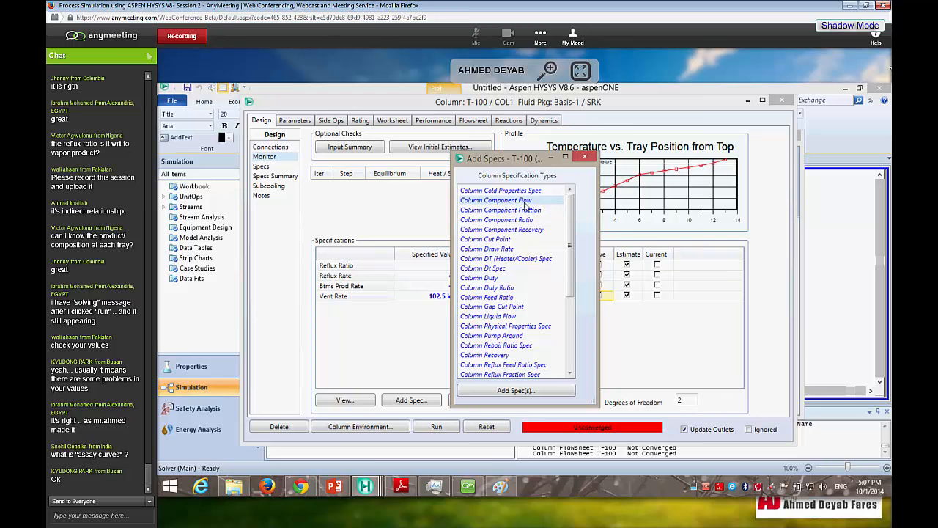
click(562, 393)
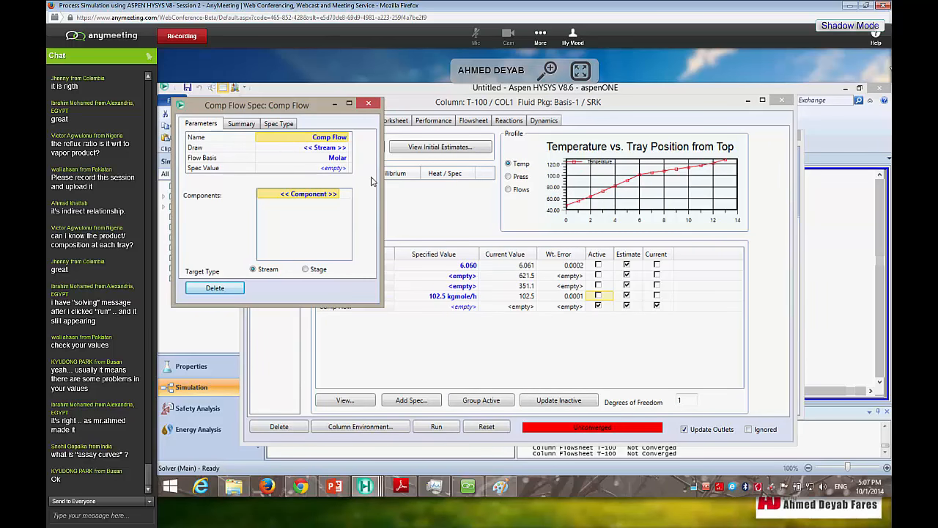
mouse_move(345, 147)
click(346, 149)
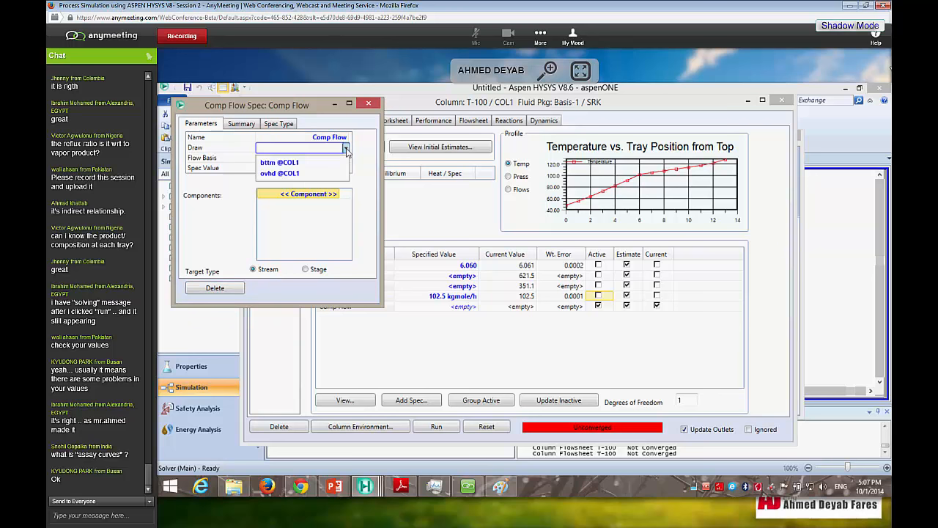
click(275, 174)
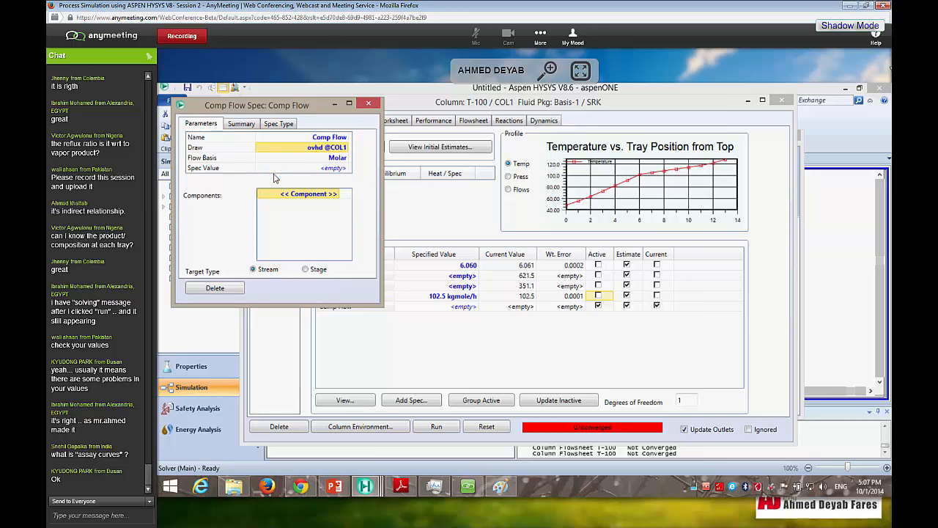
click(345, 158)
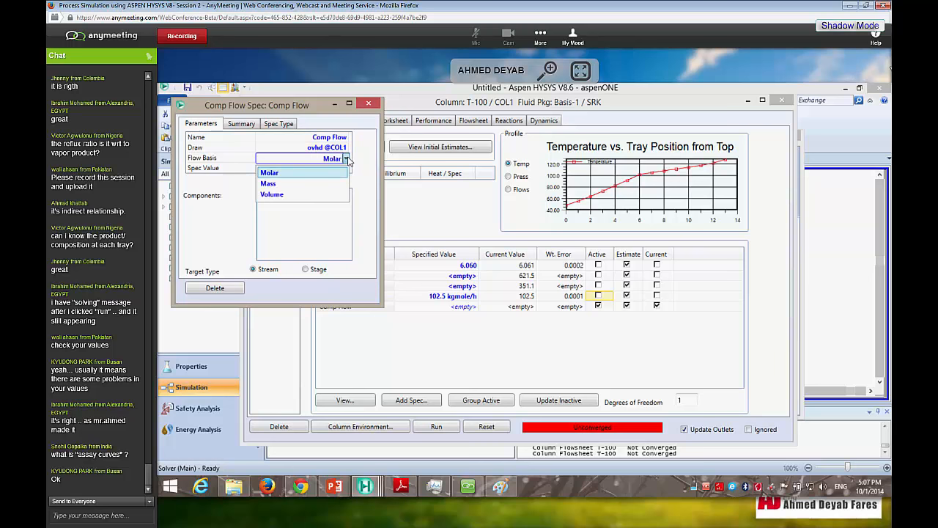
click(349, 160)
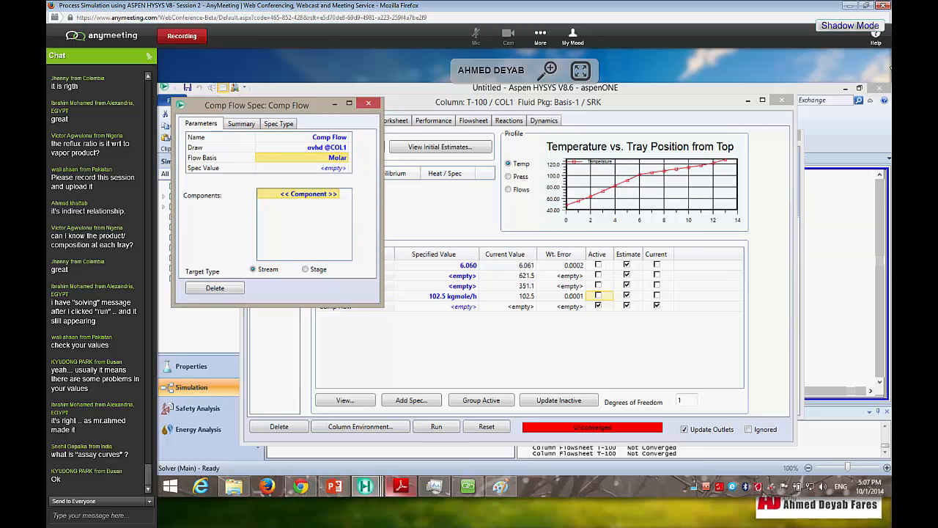
- Check the propane overhead flow requirement in the workbook PDF and set the component flow specification's value to 191 lbmole/hr
click(402, 488)
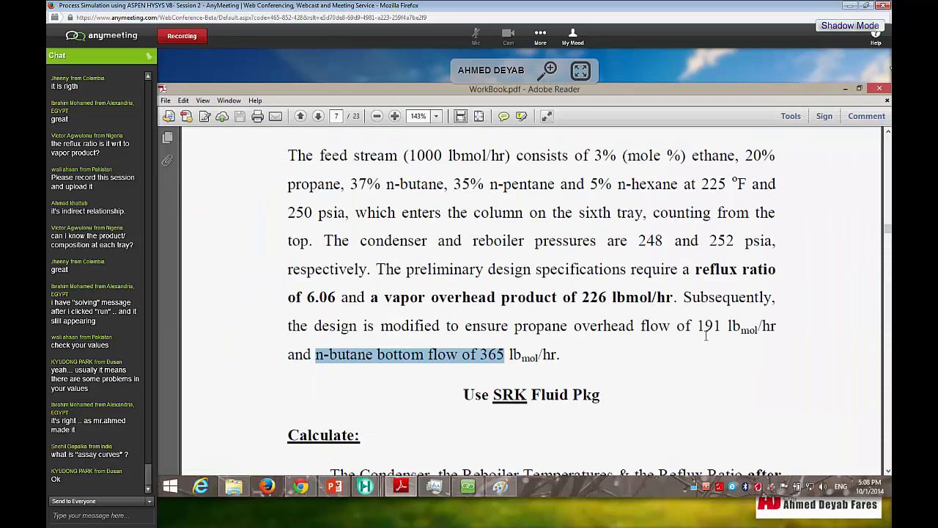
drag(697, 327, 777, 328)
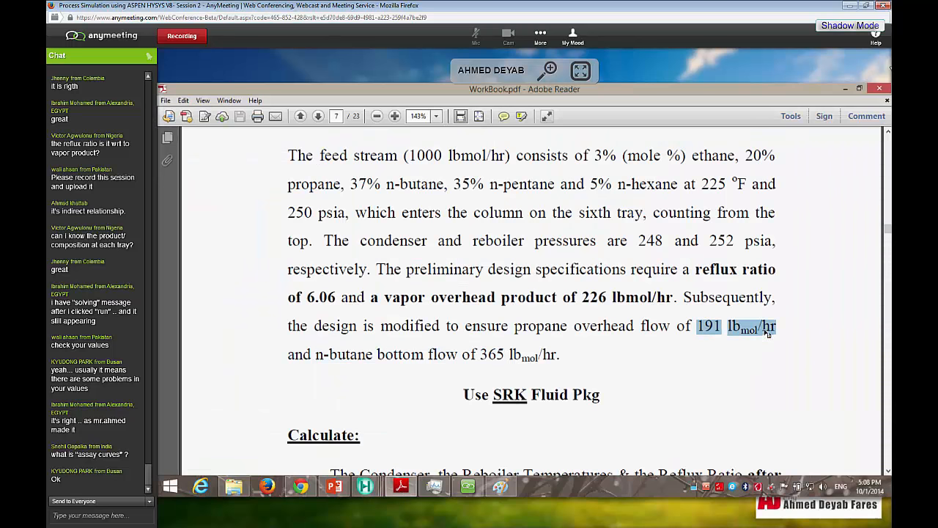
click(847, 89)
click(334, 169)
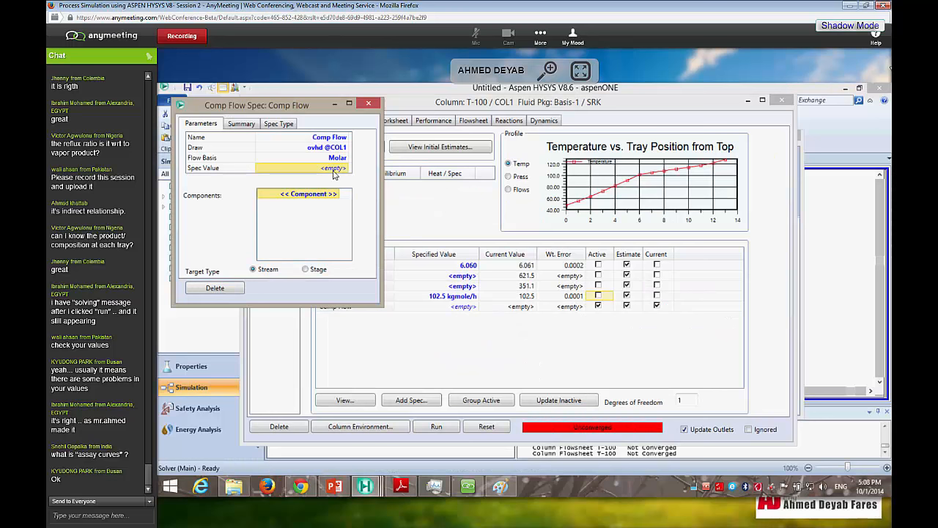
text(191)
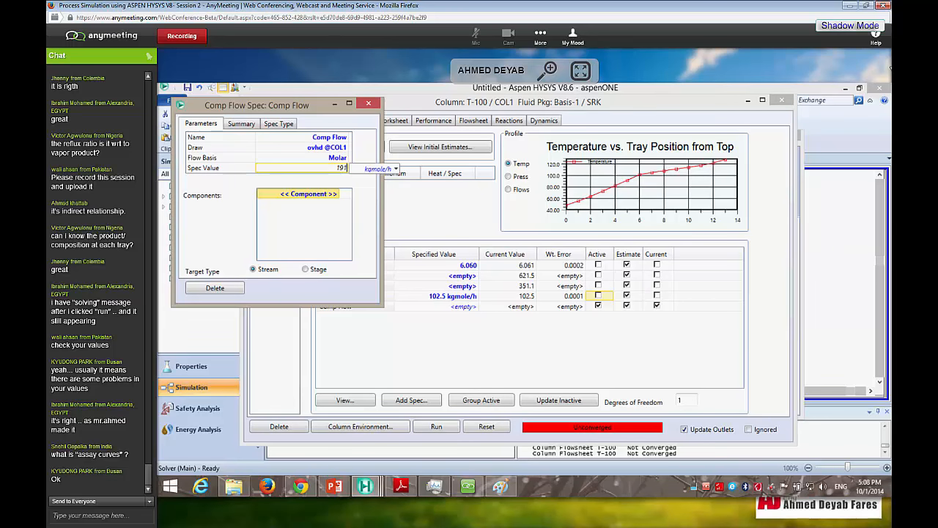
click(396, 169)
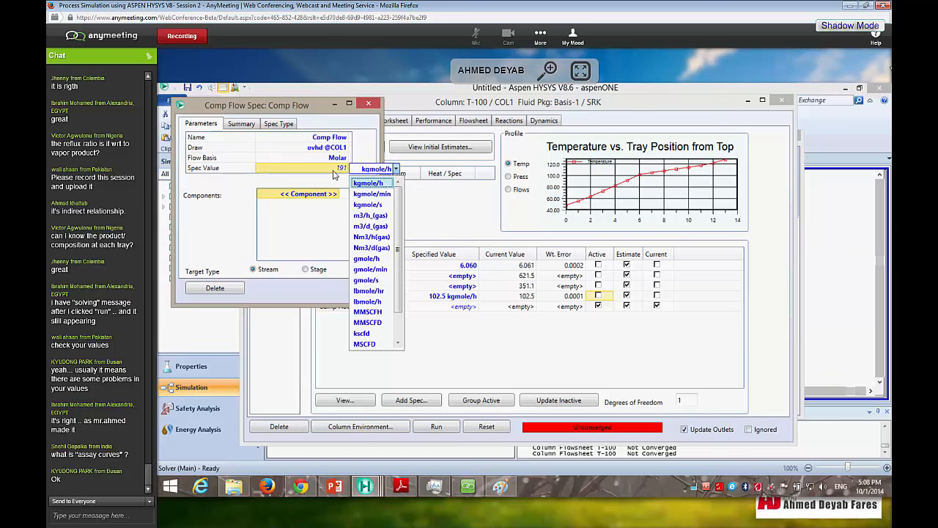
click(363, 302)
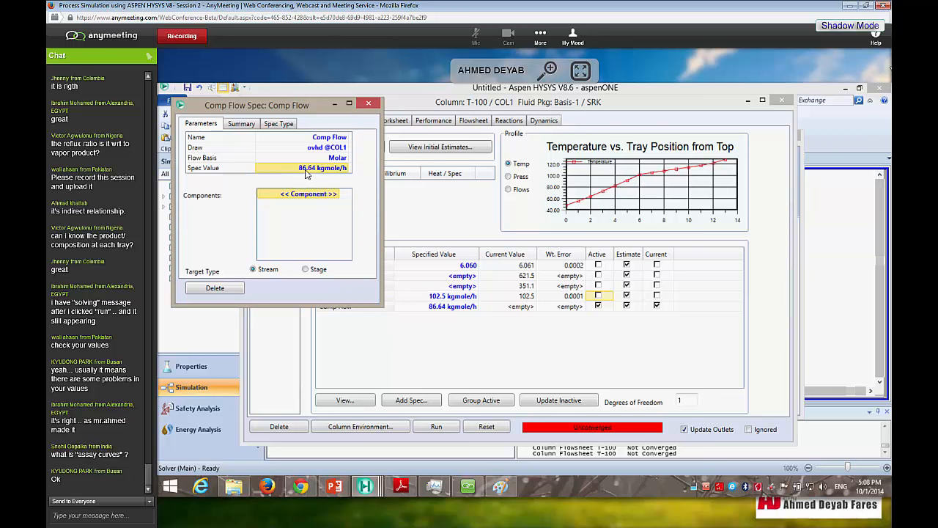
click(307, 173)
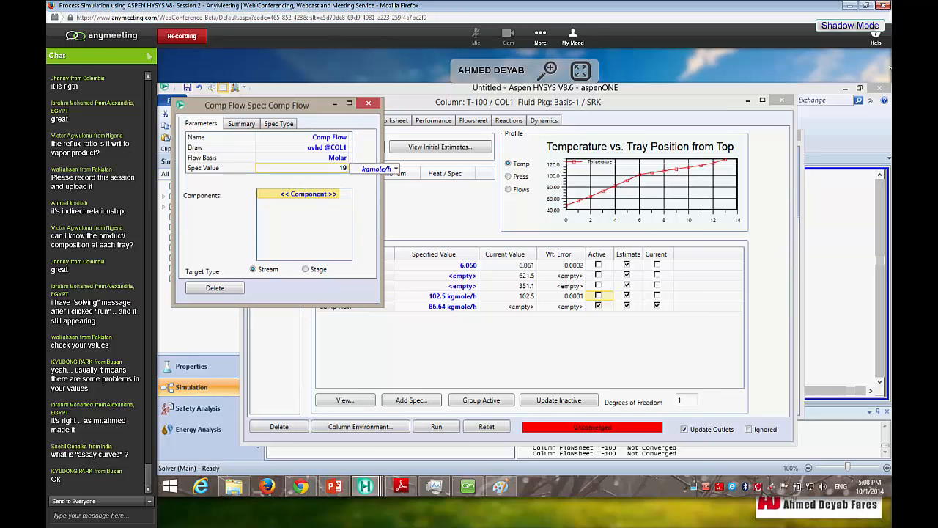
click(395, 168)
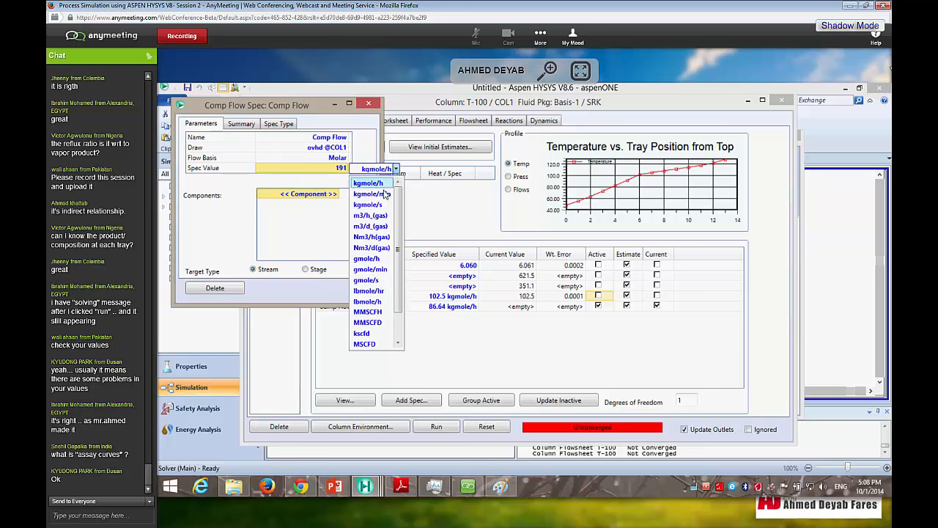
click(374, 292)
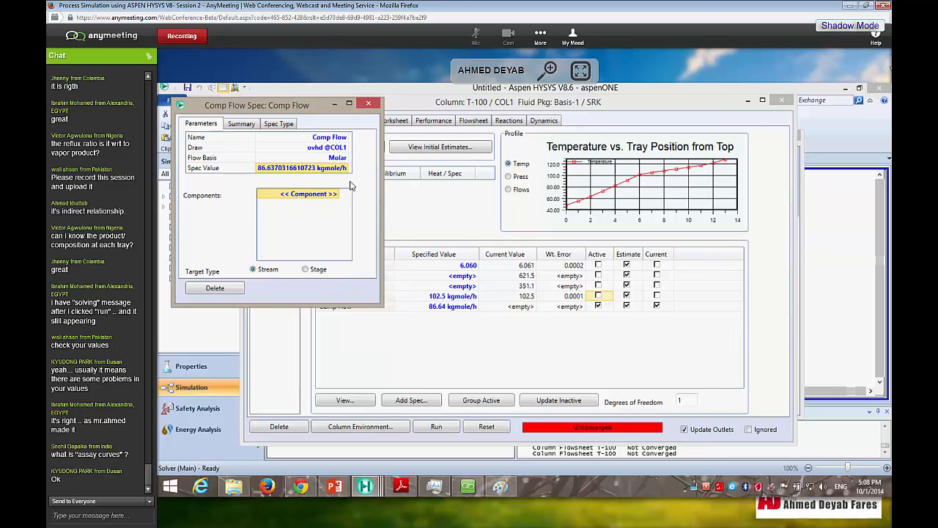
click(337, 198)
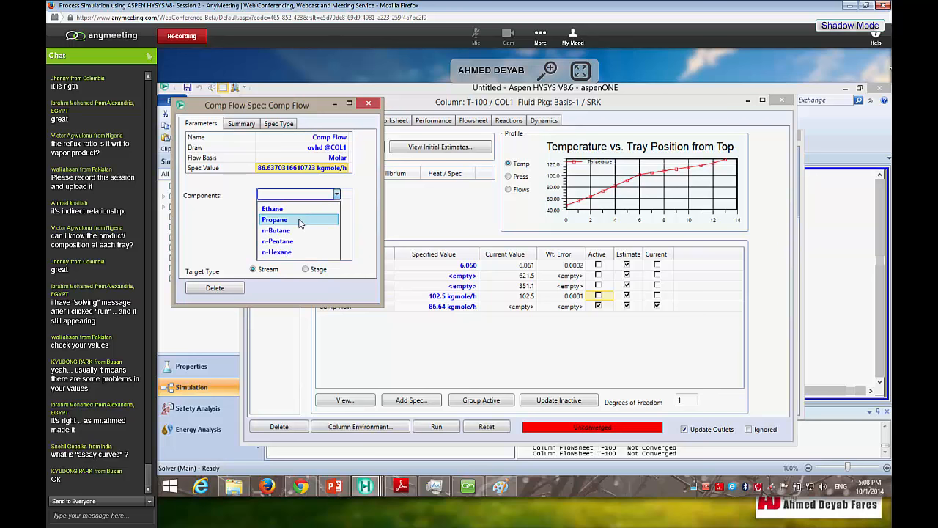
click(275, 219)
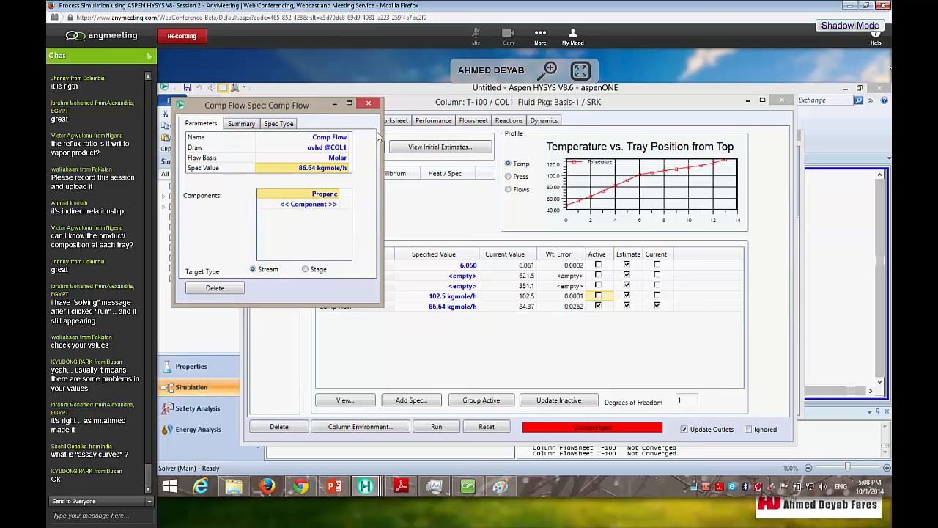
mouse_move(319, 173)
click(315, 151)
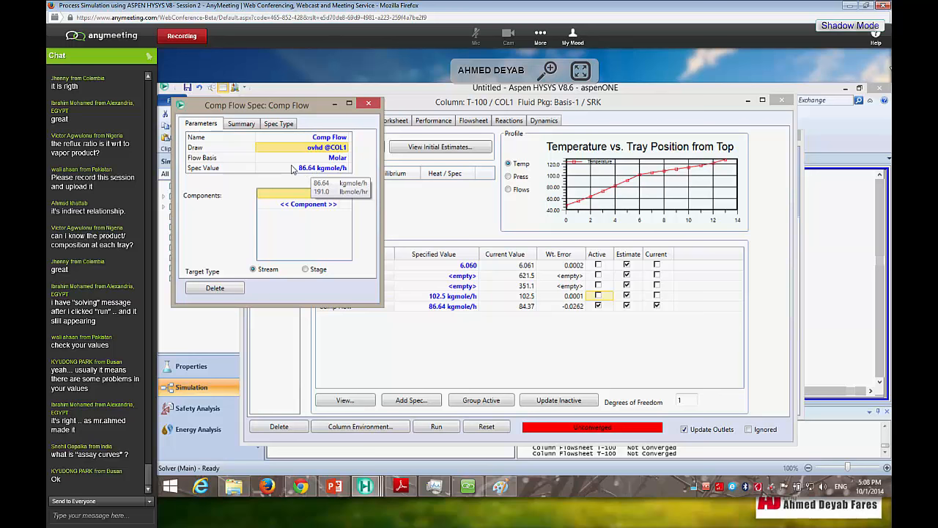
click(300, 193)
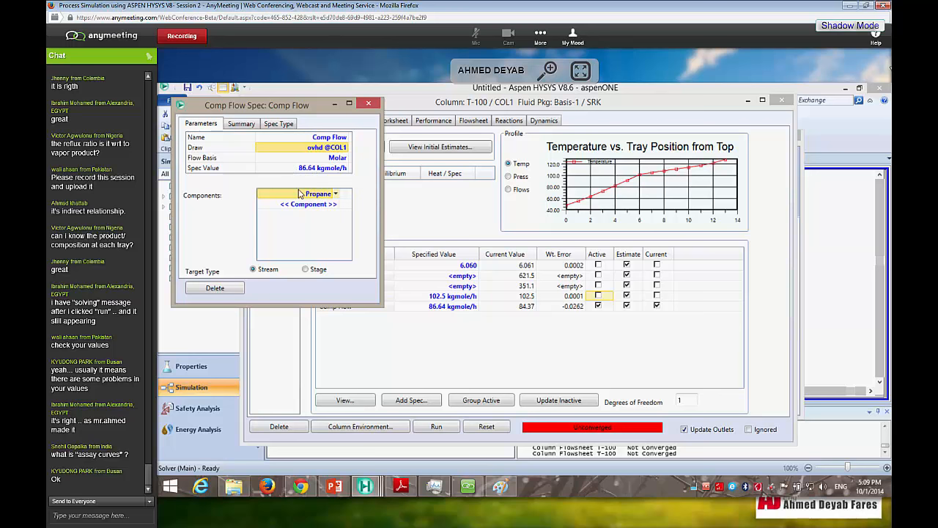